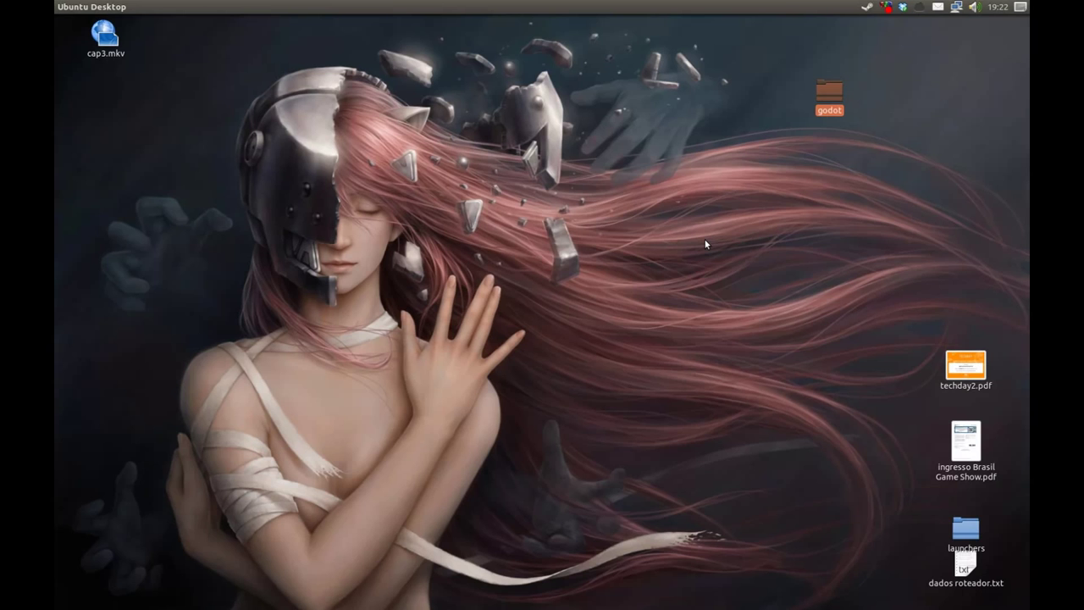
Step: Bring Chrome forward, open the Godot documentation wiki, then return to the homepage
mouse_move(56, 198)
click(67, 103)
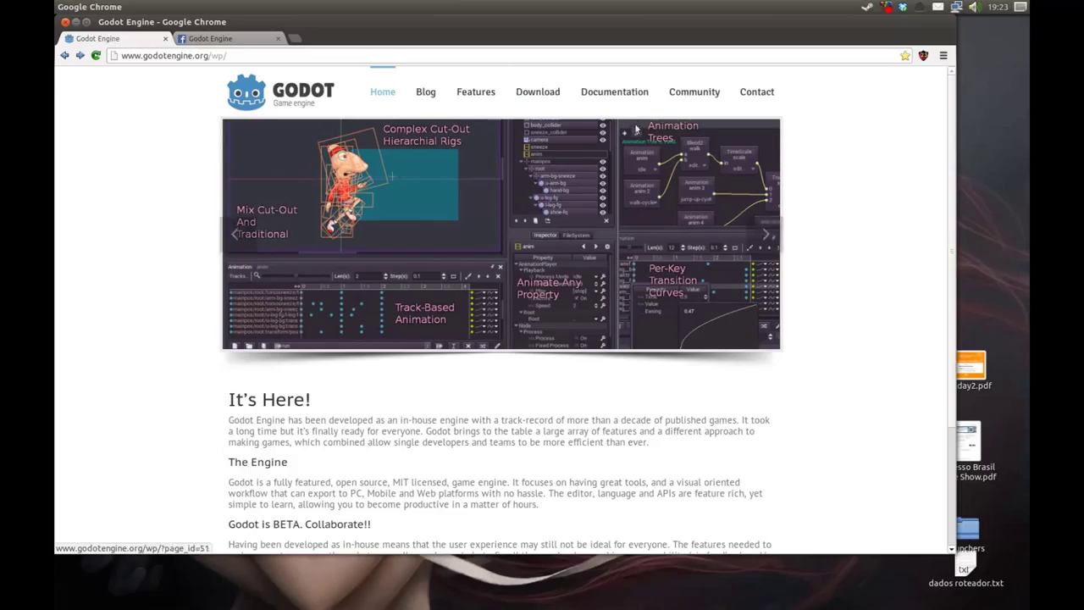
click(617, 99)
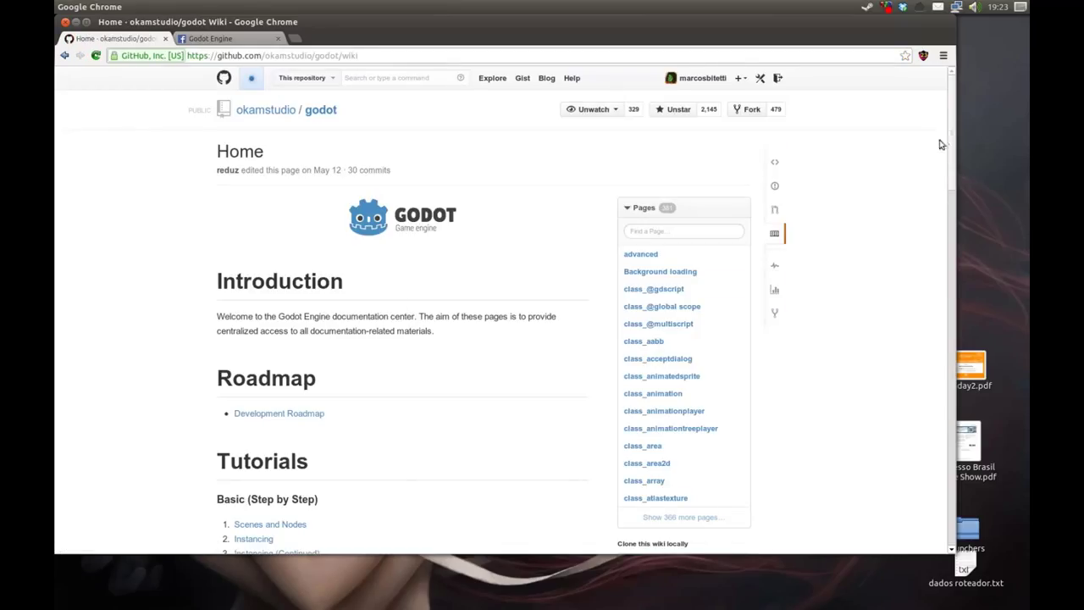
click(64, 55)
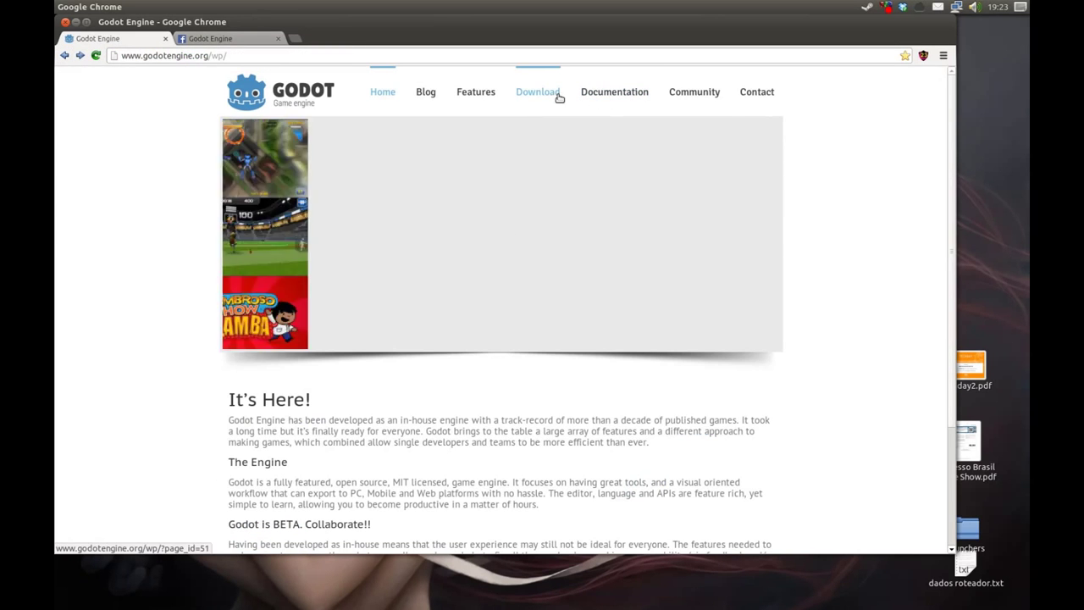
Step: Visit the Godot download page, then reopen the documentation wiki and scroll through it
click(556, 97)
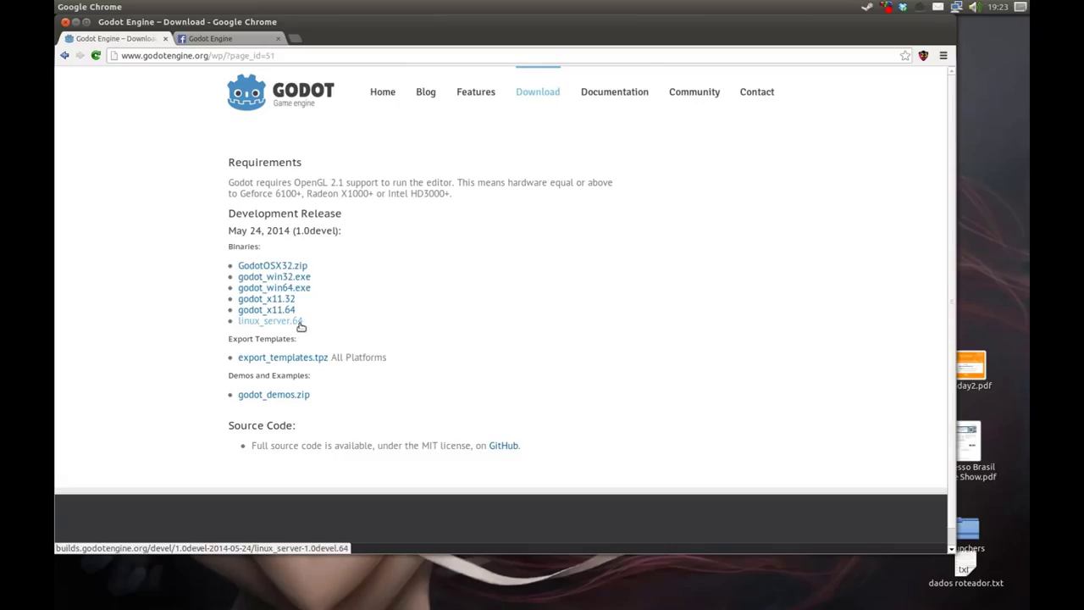
click(600, 98)
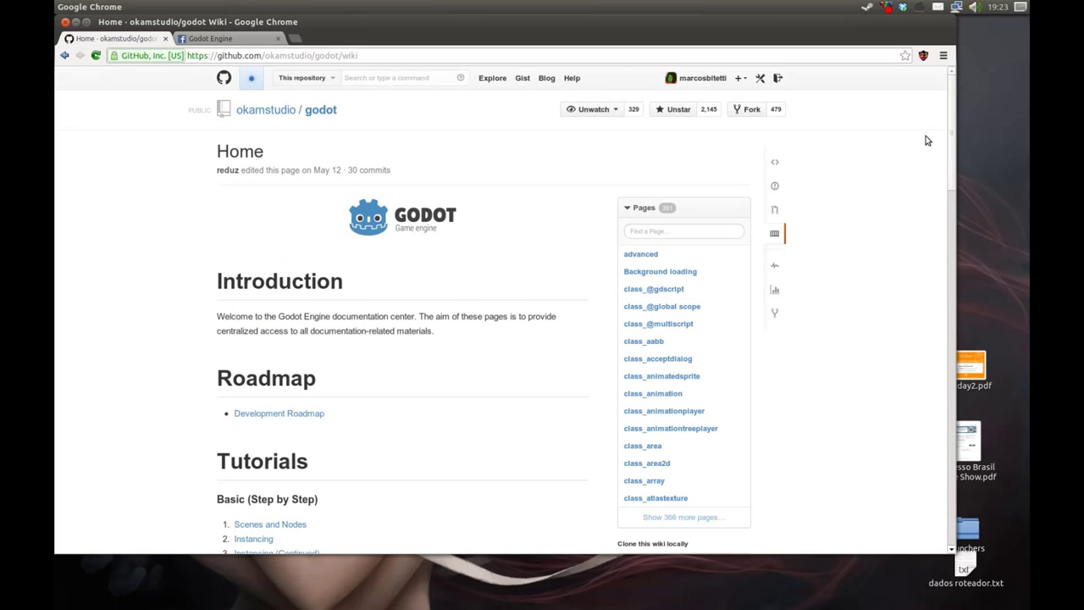
drag(949, 108, 949, 268)
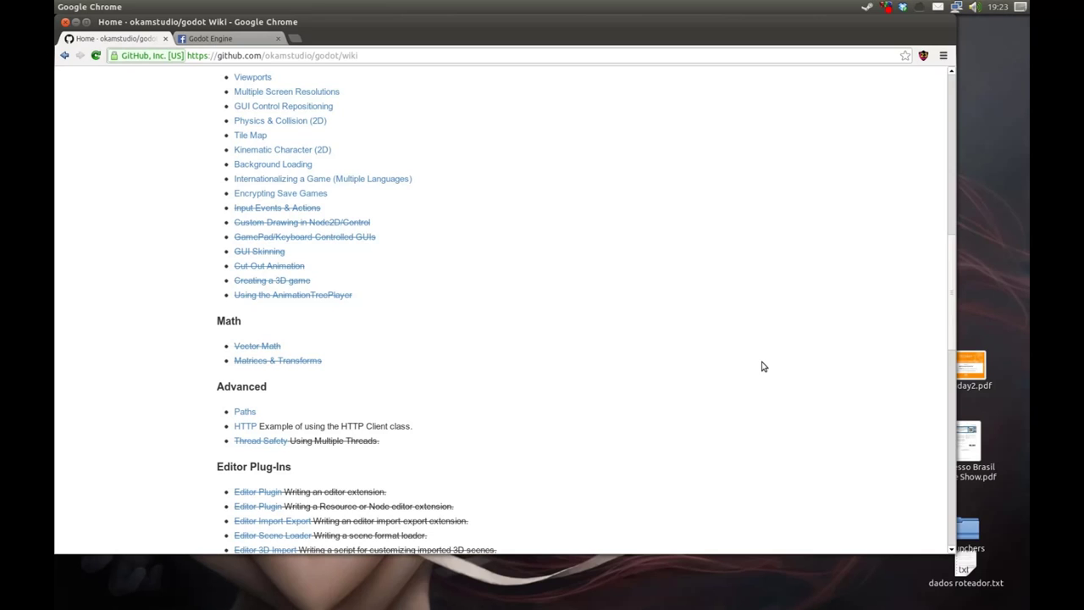
drag(948, 281, 938, 464)
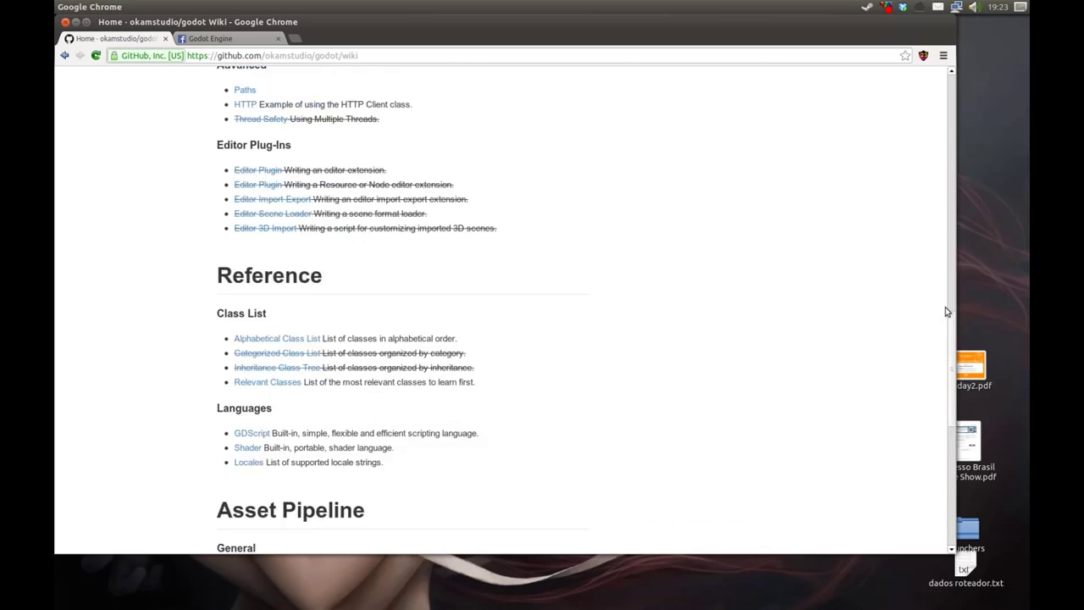
drag(939, 465, 847, 76)
Step: Scroll through the Godot Engine Facebook group feed, then minimize Chrome
click(191, 39)
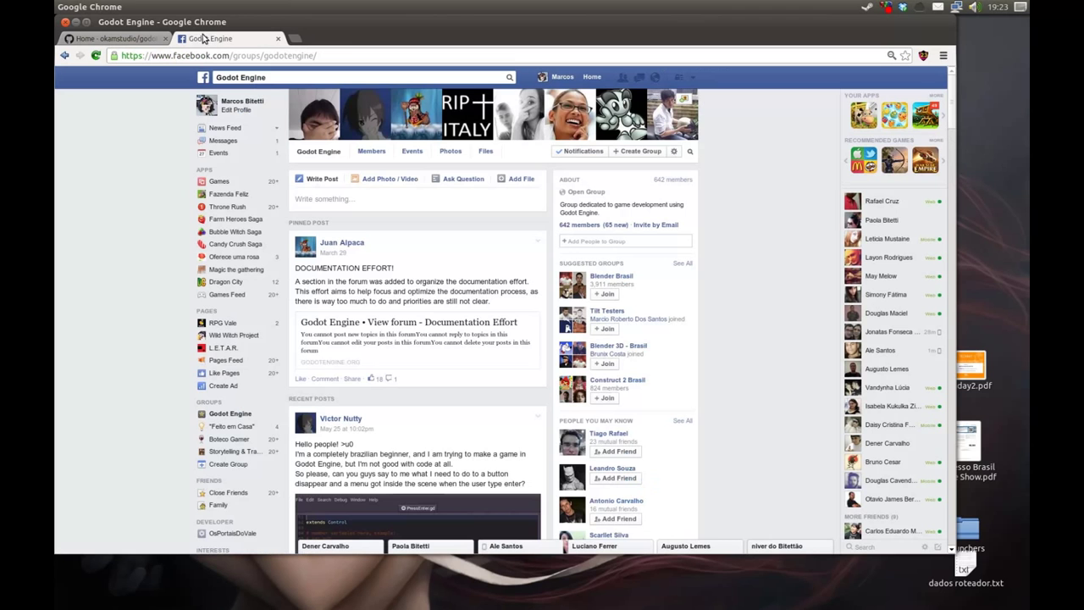
drag(953, 98, 958, 164)
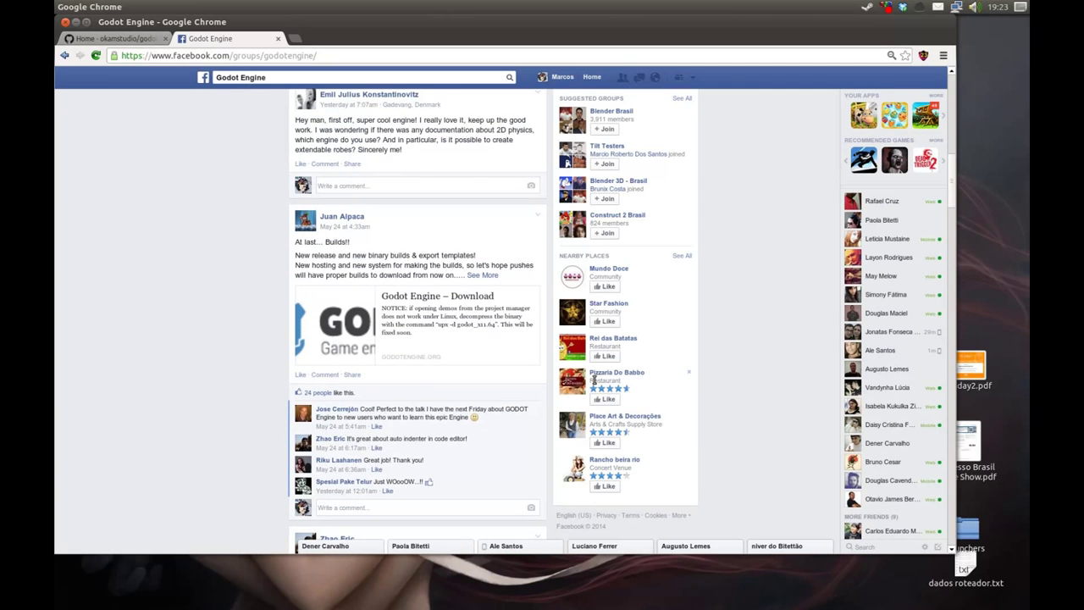
drag(954, 168, 951, 85)
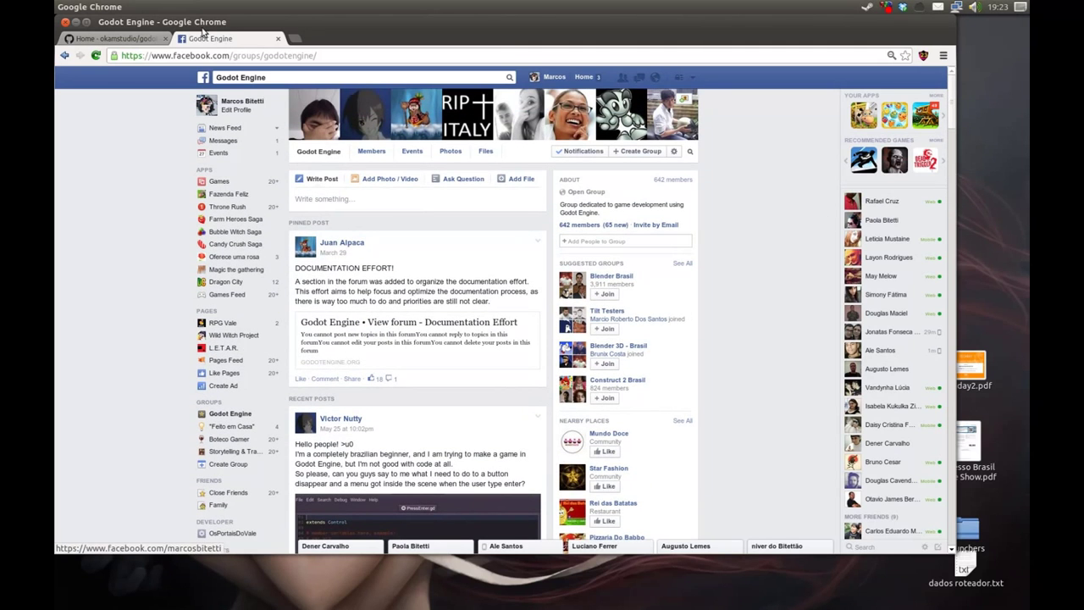
click(76, 22)
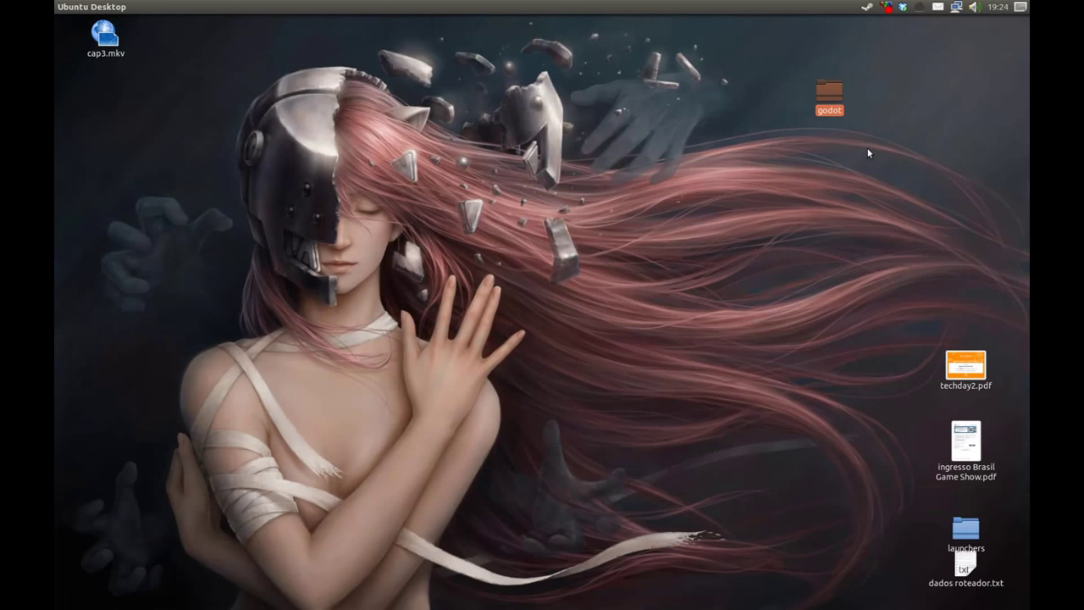
Step: Open the godot folder from the desktop and move its window toward the centre
click(710, 204)
double_click(830, 92)
drag(550, 254, 773, 185)
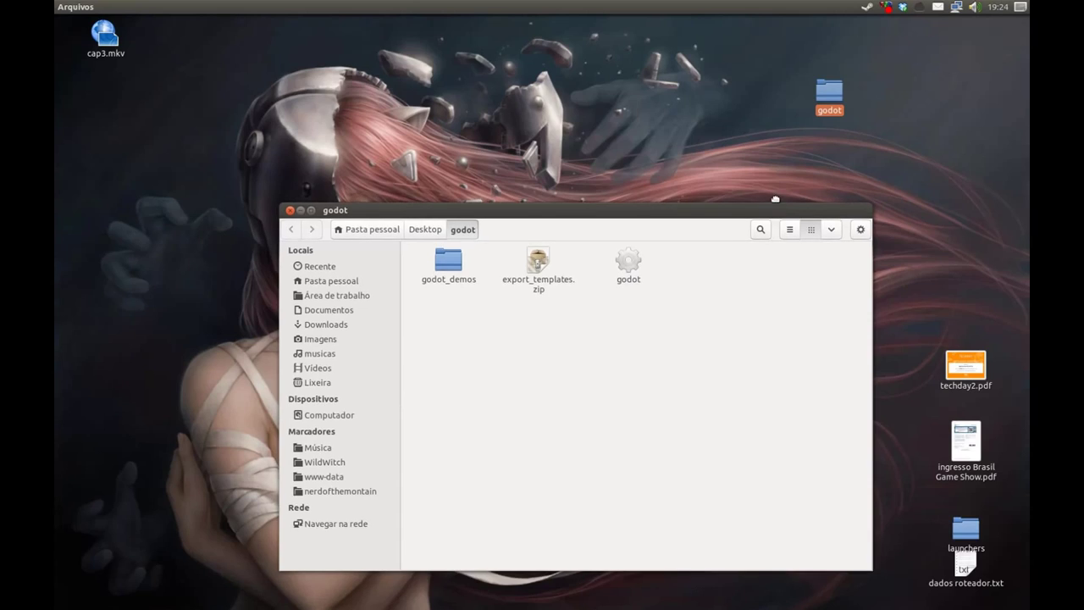
Step: Check the sizes of godot, godot_demos and export_templates.zip (113,3 MB), then clear the selection
click(629, 253)
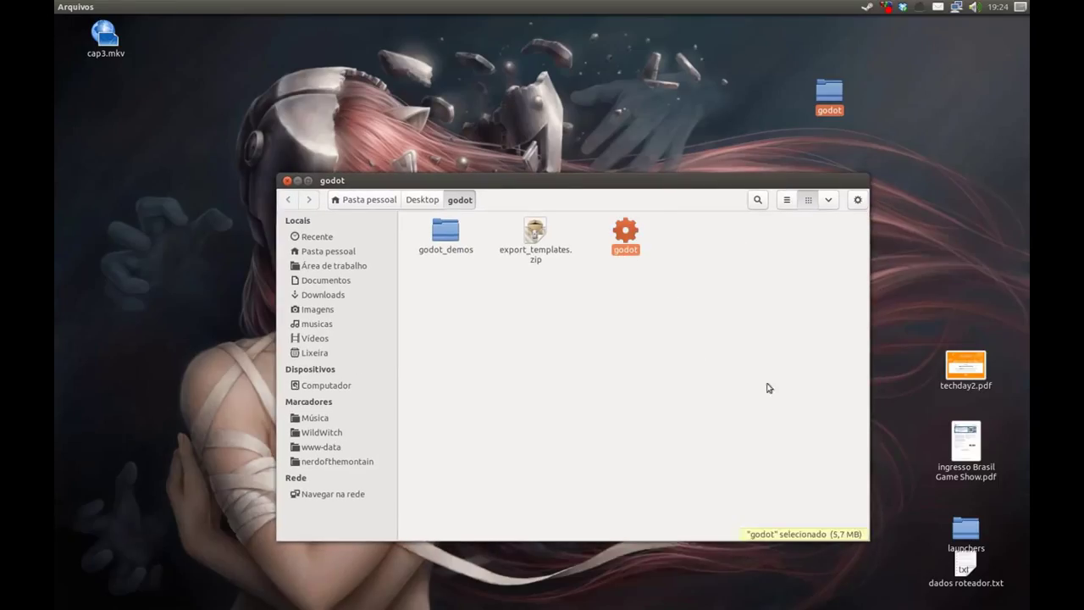
click(454, 254)
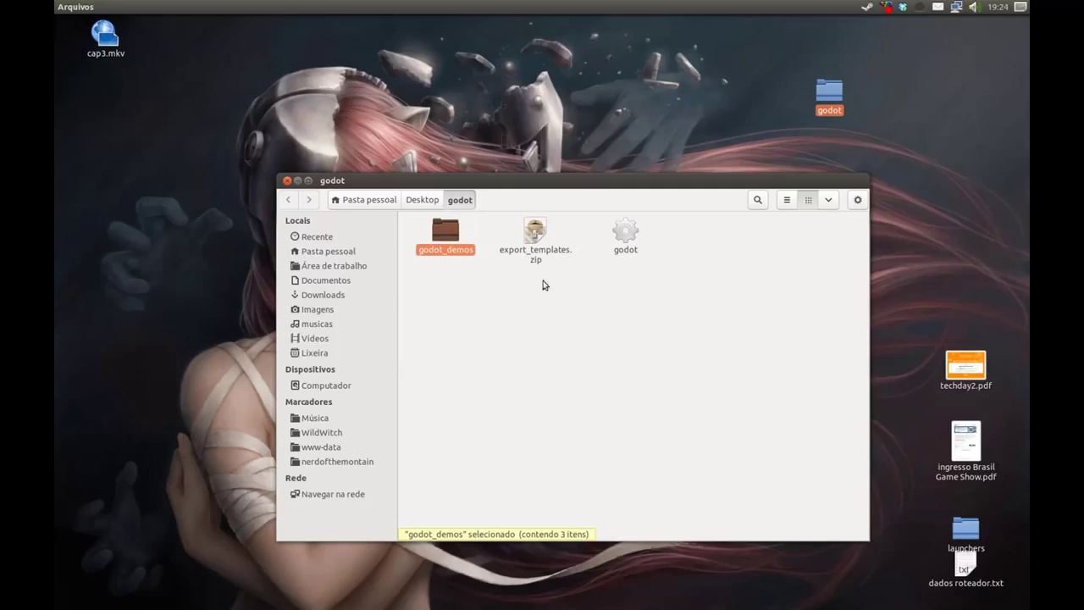
click(536, 259)
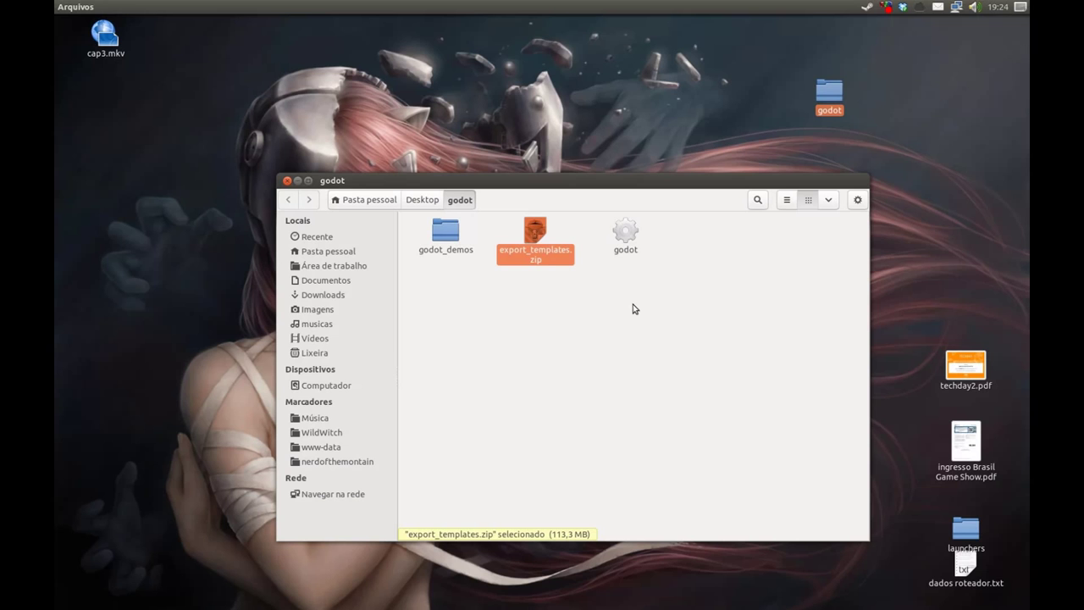
mouse_move(53, 148)
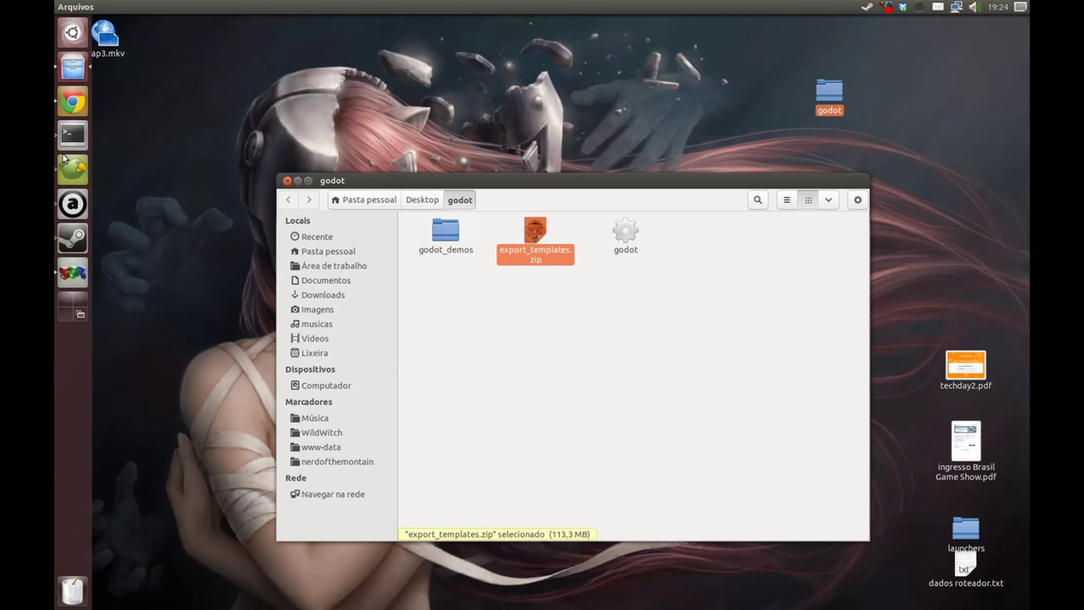
click(581, 320)
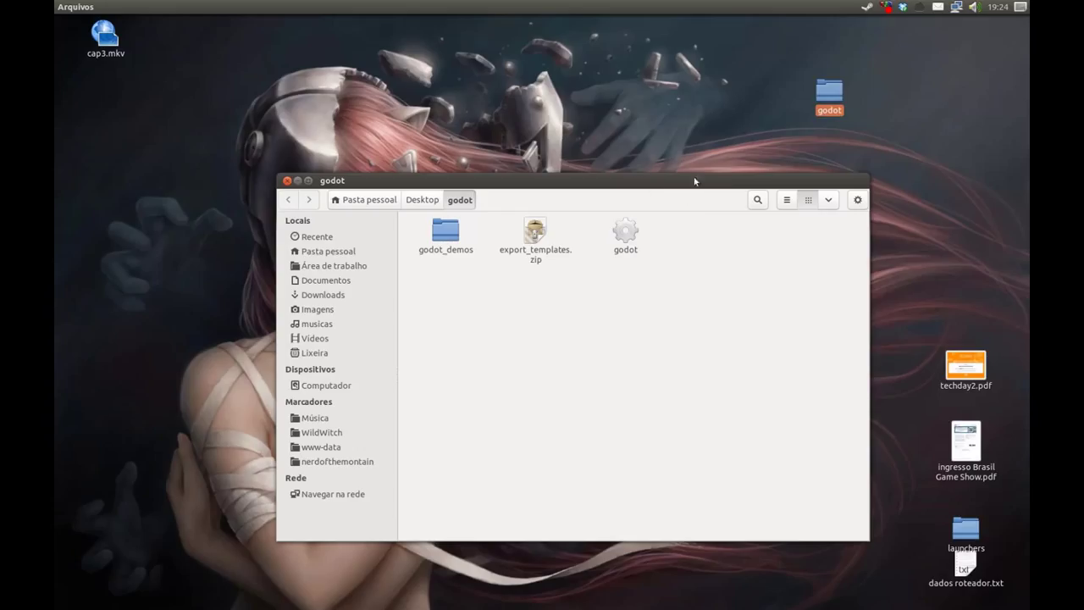
drag(702, 187, 708, 184)
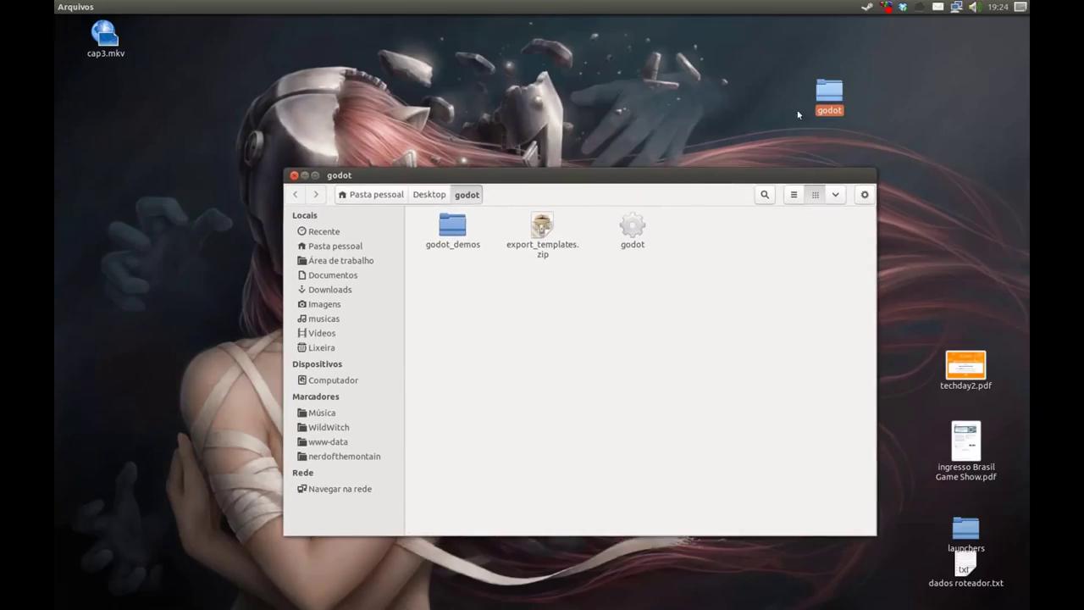
Step: Launch the godot program and move the Project Manager window up and right
click(634, 235)
double_click(634, 235)
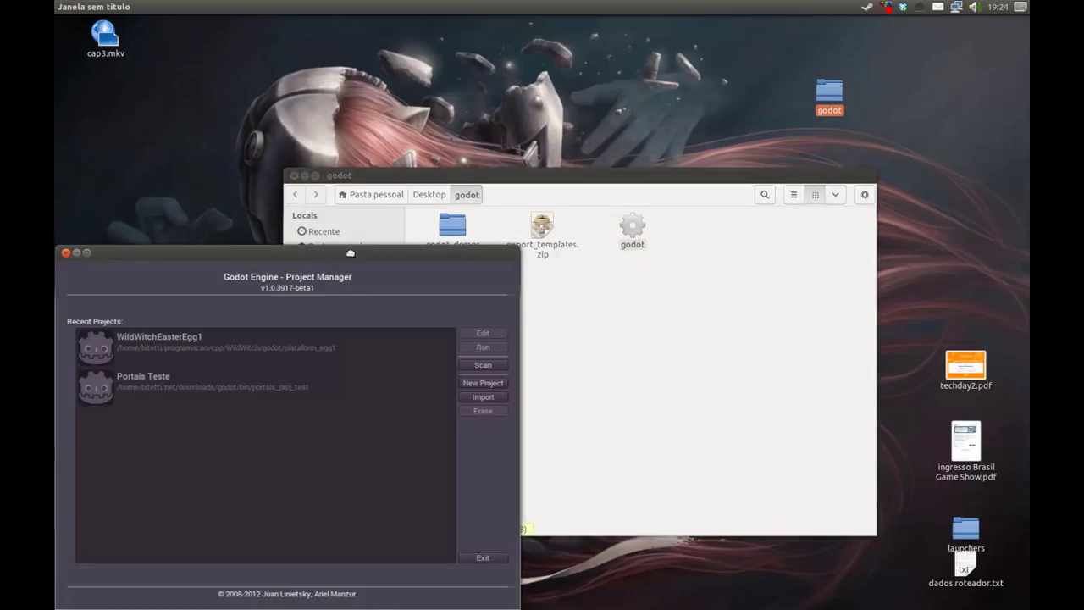
drag(350, 252, 724, 103)
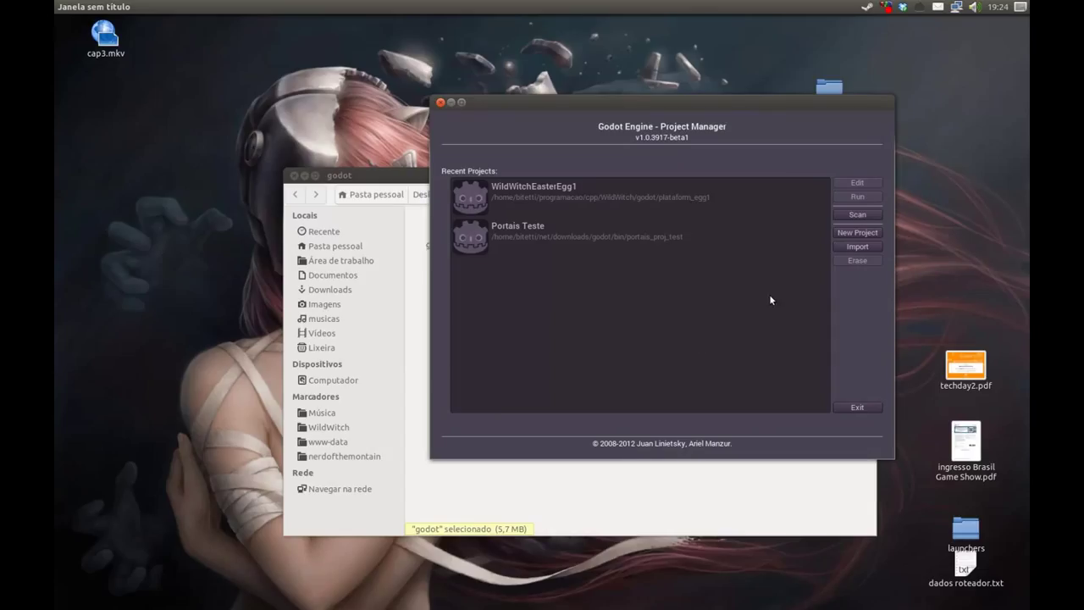
Step: Start a new project and create the projeto_demo folder as its path
click(851, 233)
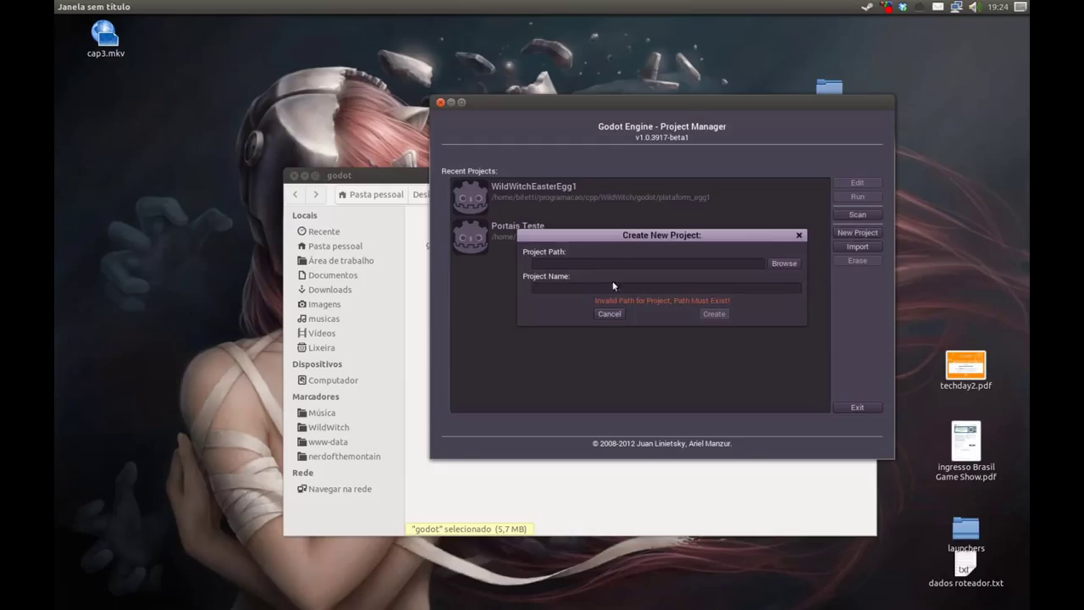
click(783, 264)
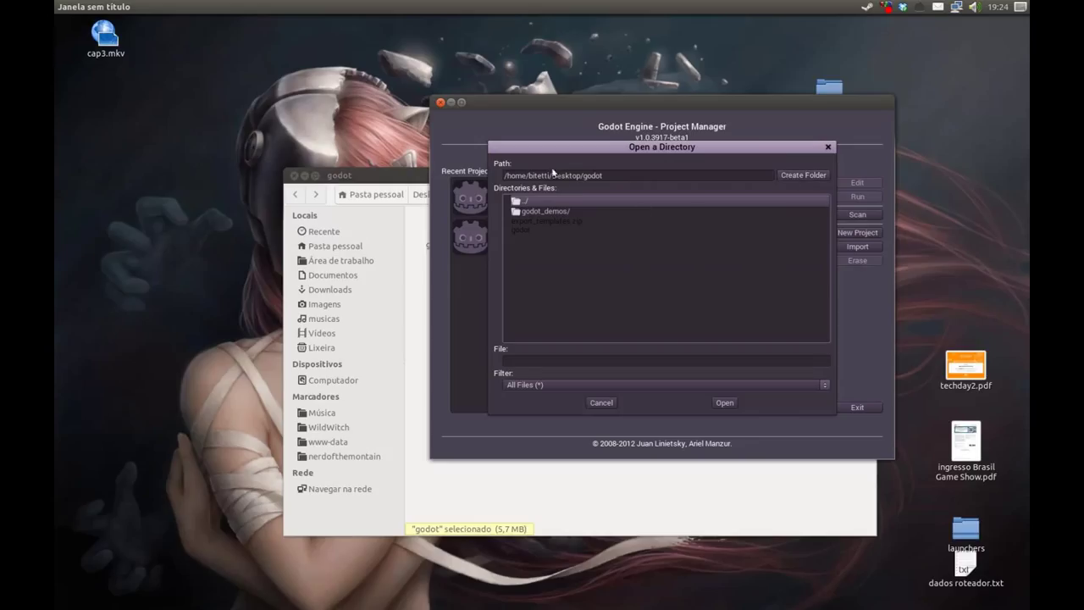
click(810, 177)
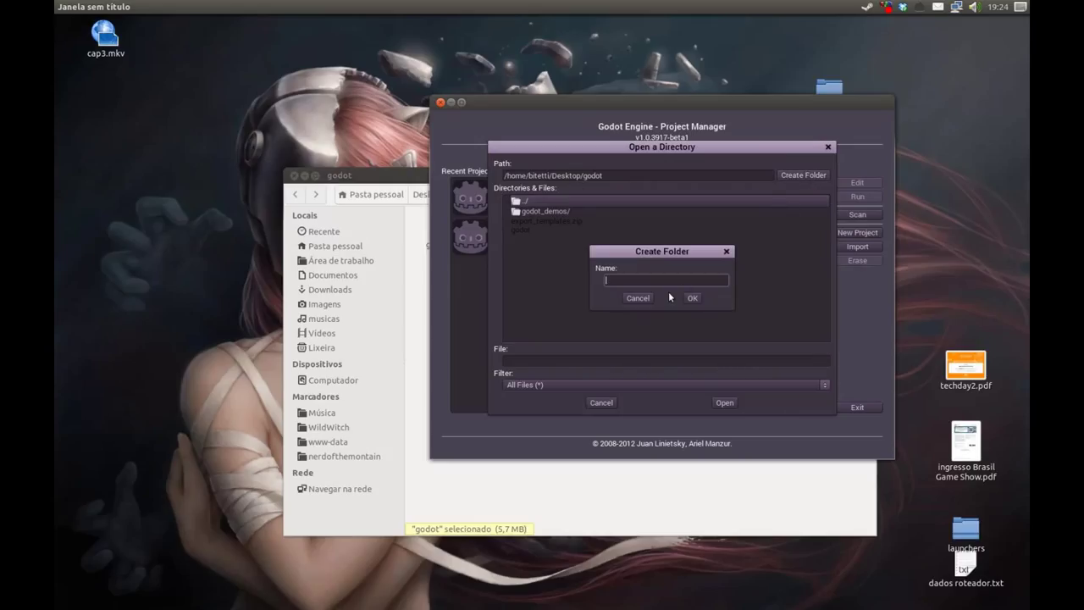
text(projeto_)
key(Return)
click(605, 357)
text(demo)
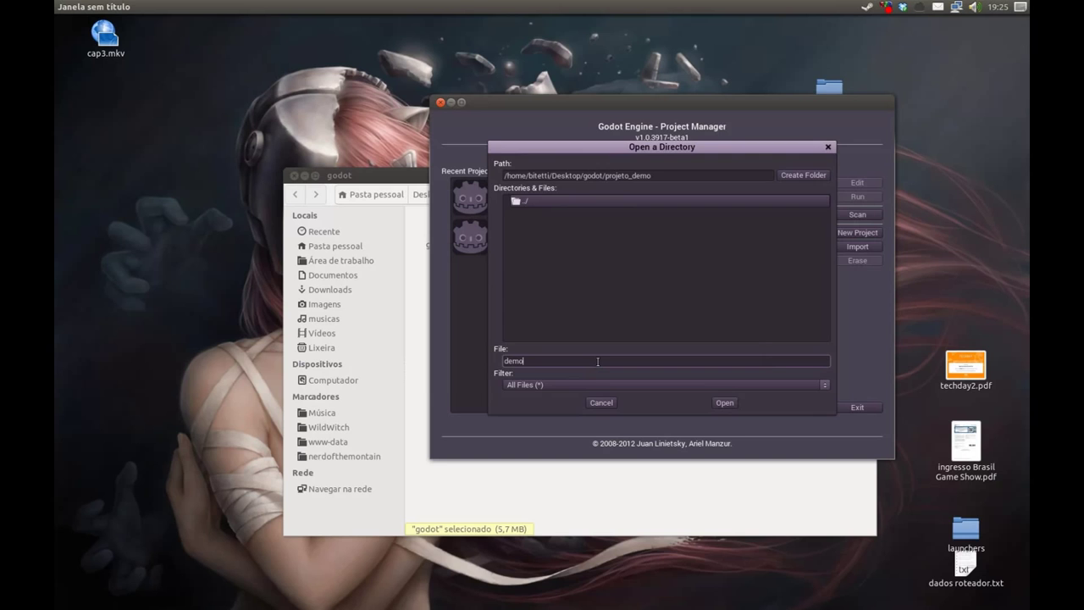
key(Return)
Step: Name the project Demo, create it, and open it in the editor
click(577, 289)
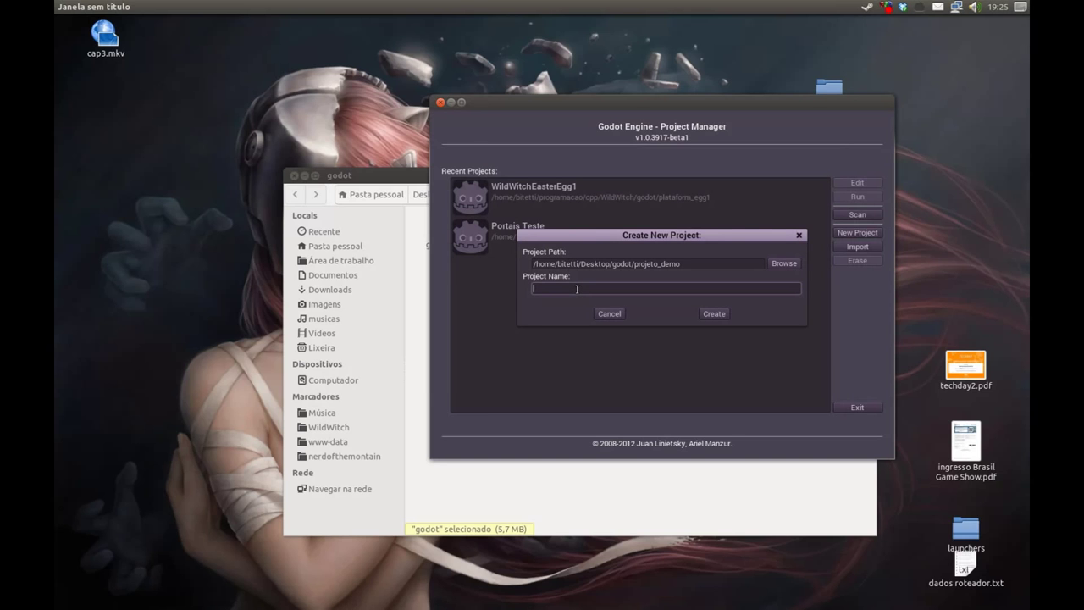
text(Demo)
click(717, 314)
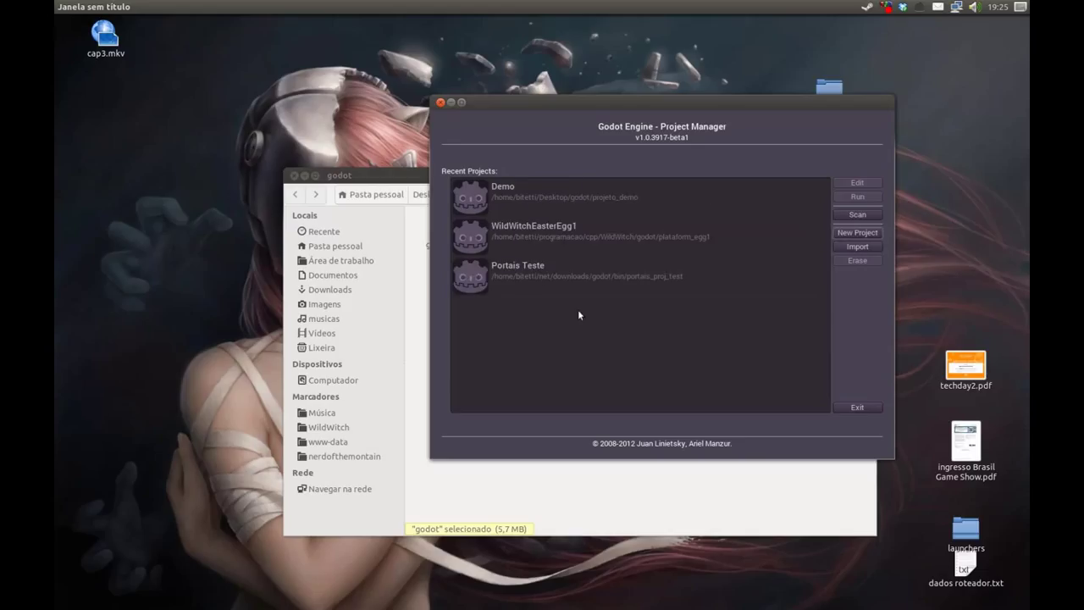
double_click(520, 196)
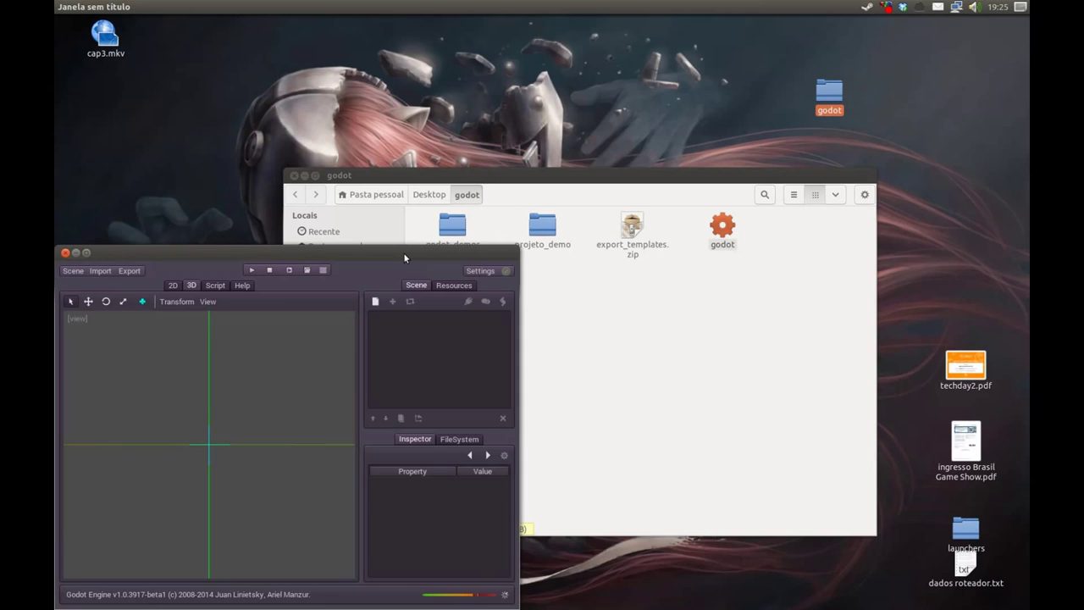
Step: Maximize the Godot editor, open Editor Settings, and scroll to the Android section
mouse_move(404, 253)
mouse_down()
mouse_move(588, 203)
mouse_move(603, 169)
mouse_up()
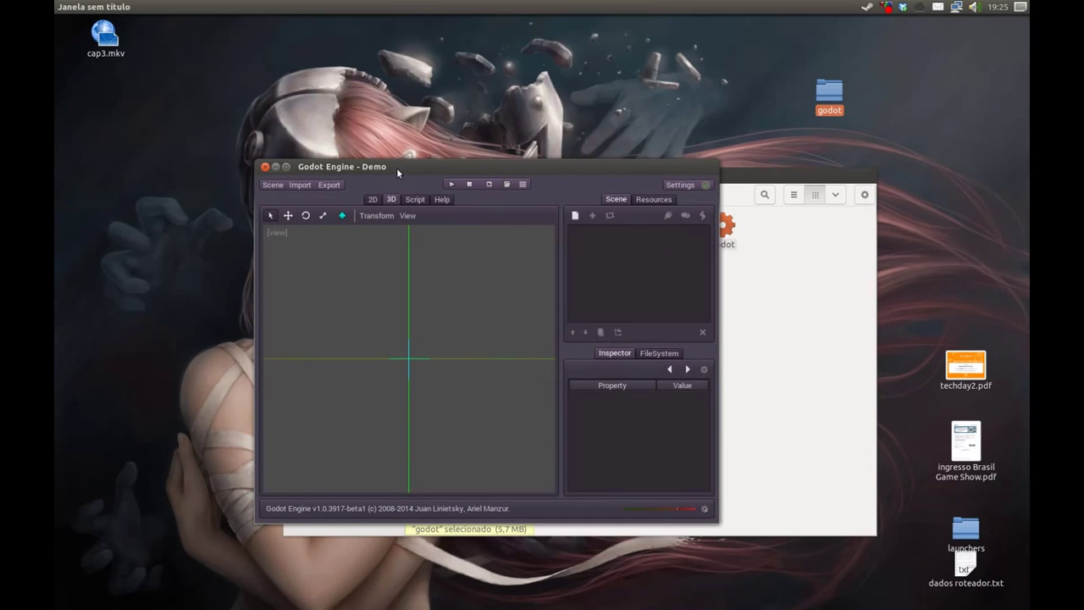
click(286, 167)
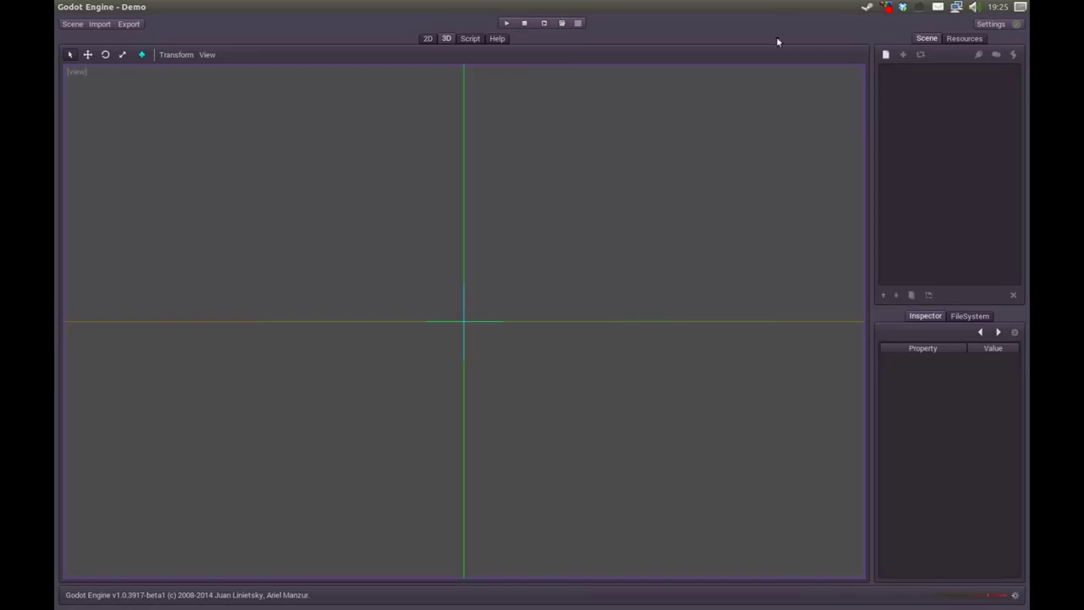
click(988, 27)
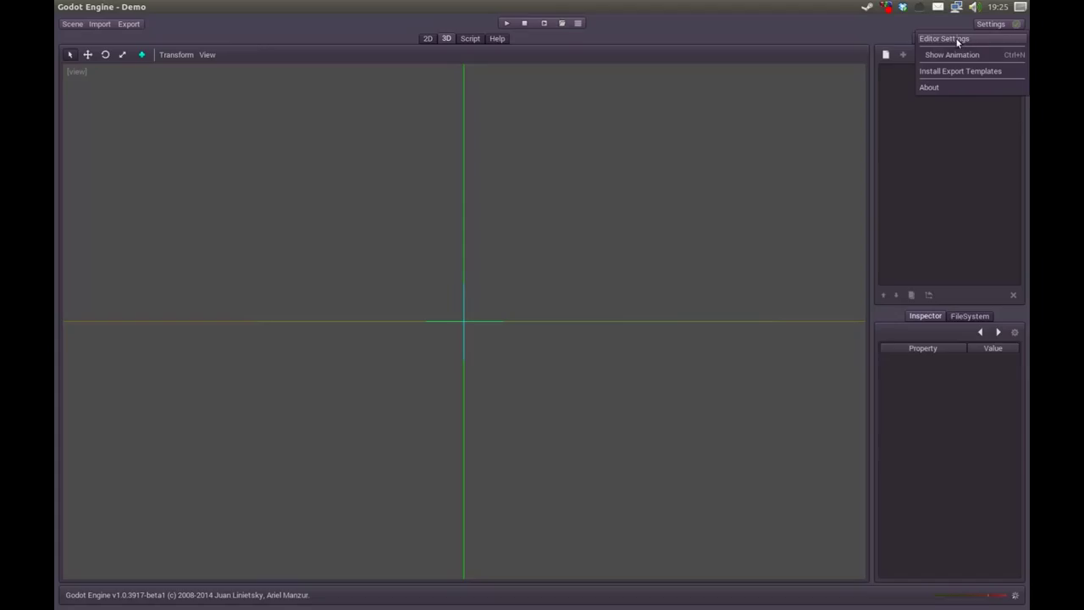
click(962, 40)
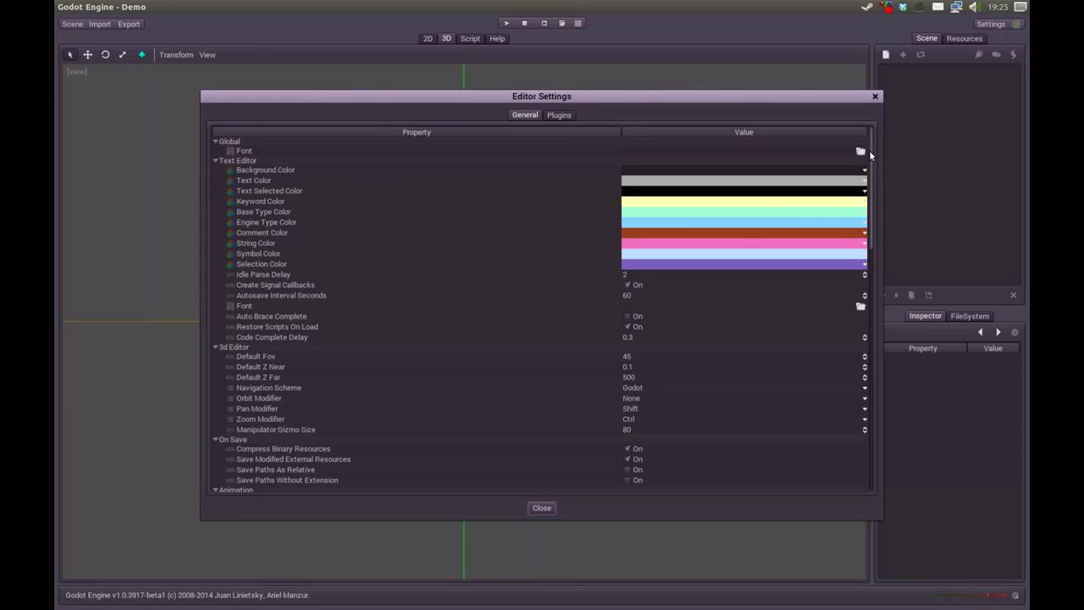
mouse_move(872, 152)
mouse_down()
mouse_move(877, 280)
mouse_move(864, 359)
mouse_up()
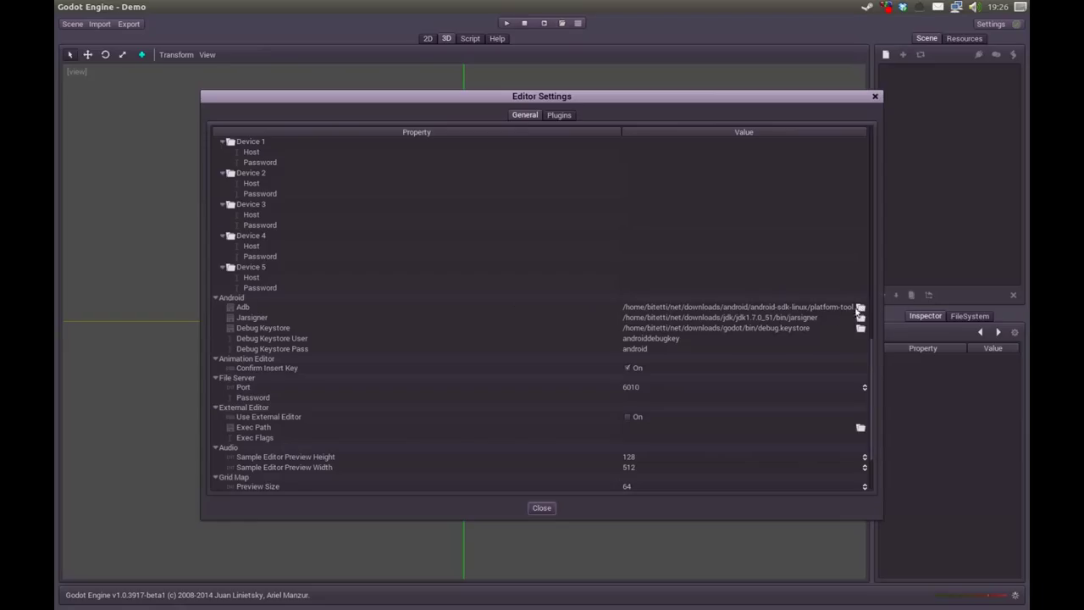
Step: Browse for the Adb path file, going up to home and into net/downloads
click(861, 309)
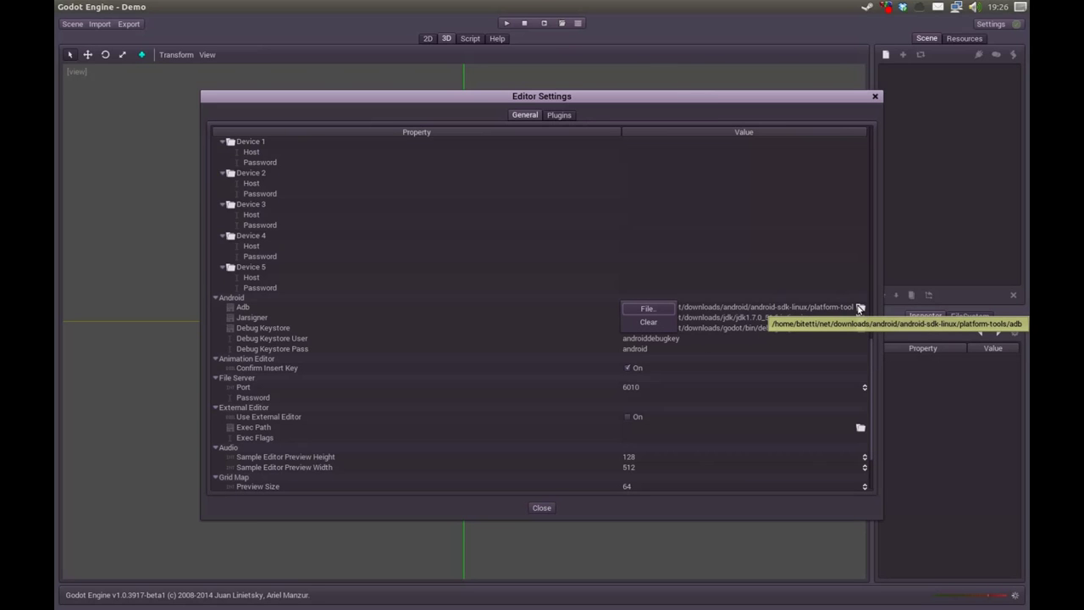
click(649, 309)
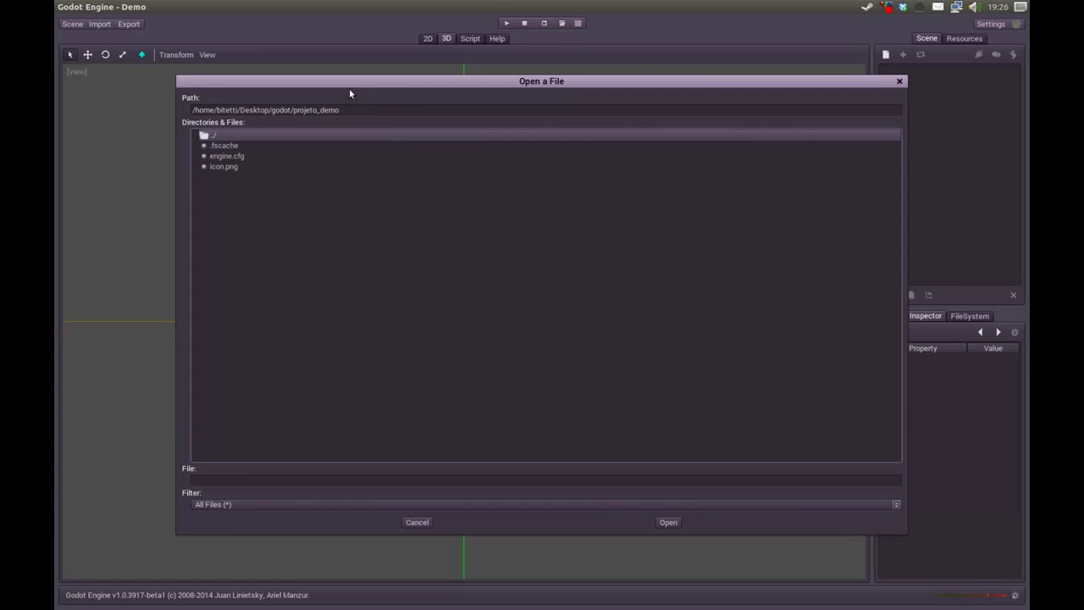
drag(365, 85, 389, 297)
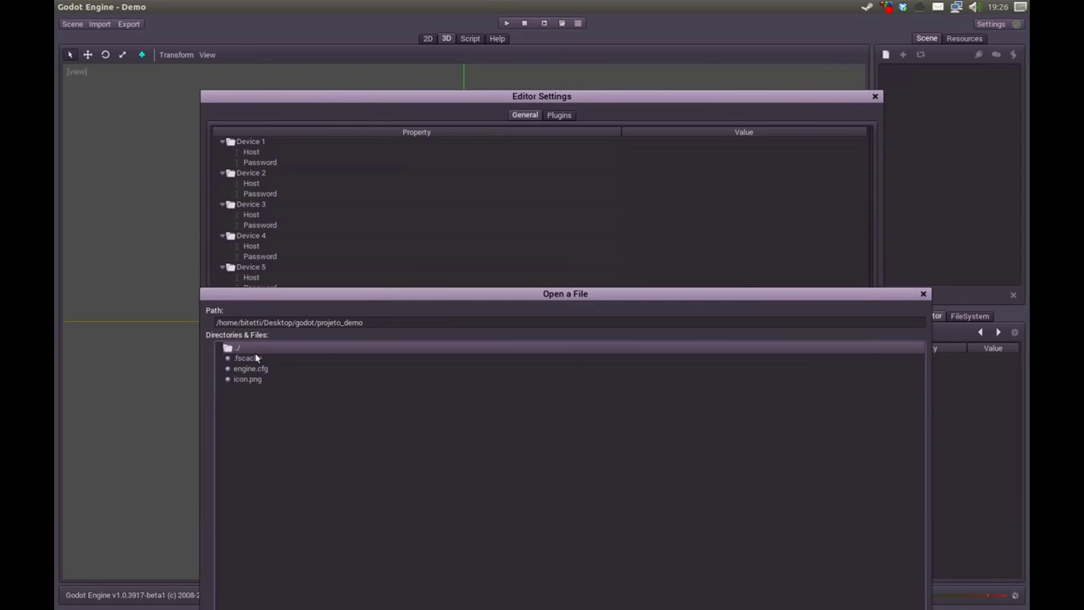
double_click(236, 349)
double_click(235, 349)
double_click(236, 349)
mouse_move(327, 299)
mouse_down()
mouse_move(463, 383)
mouse_move(441, 142)
mouse_up()
click(347, 381)
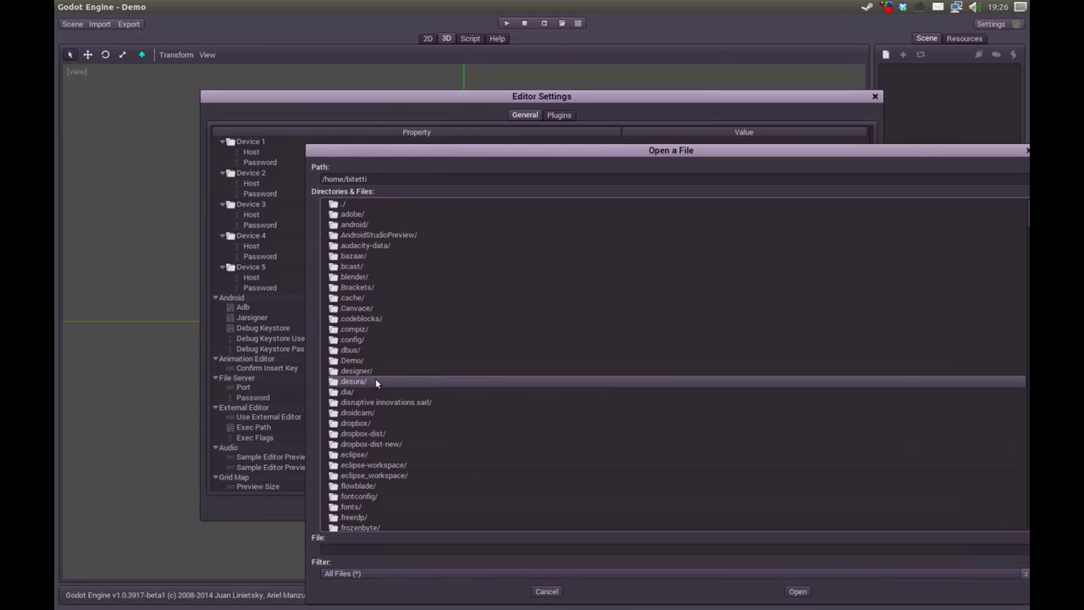
scroll(380, 405, down, 5)
double_click(352, 524)
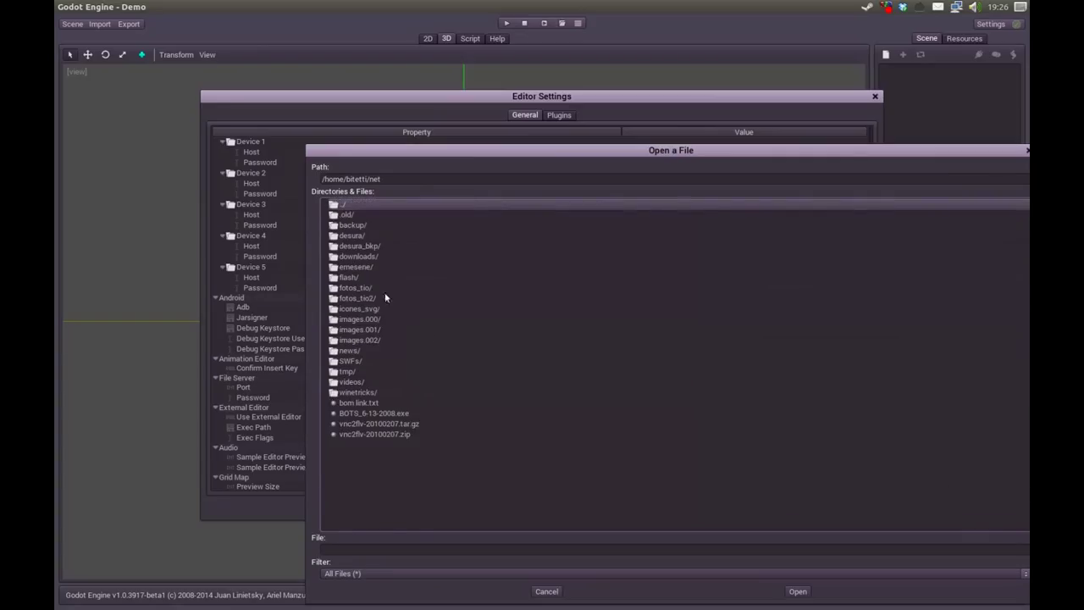
double_click(367, 257)
scroll(372, 279, down, 5)
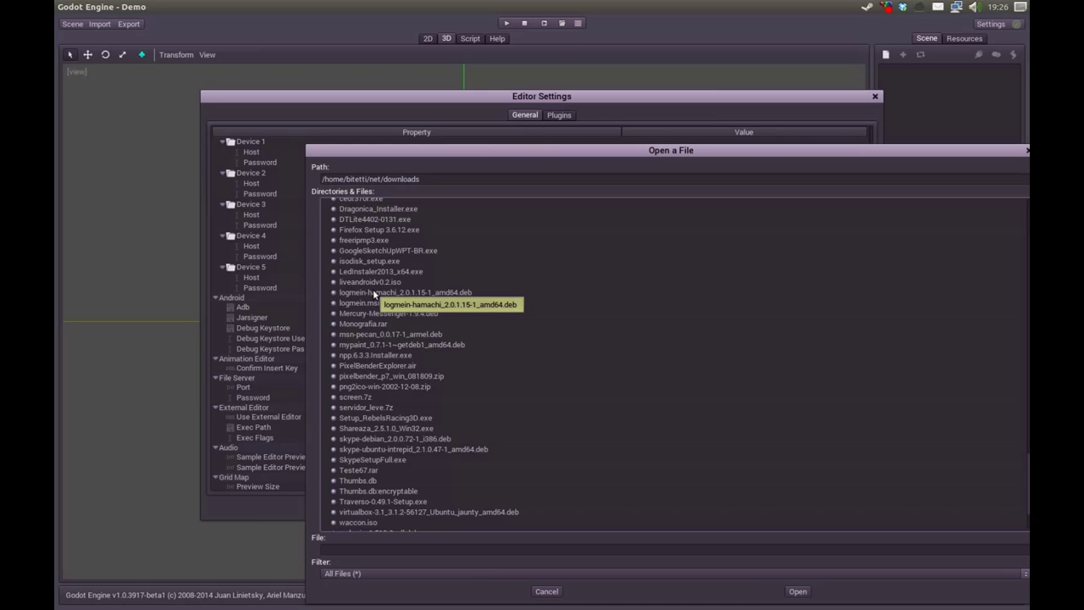
Step: Choose adb from android/android-sdk-linux/platform-tools as the Adb path
click(374, 293)
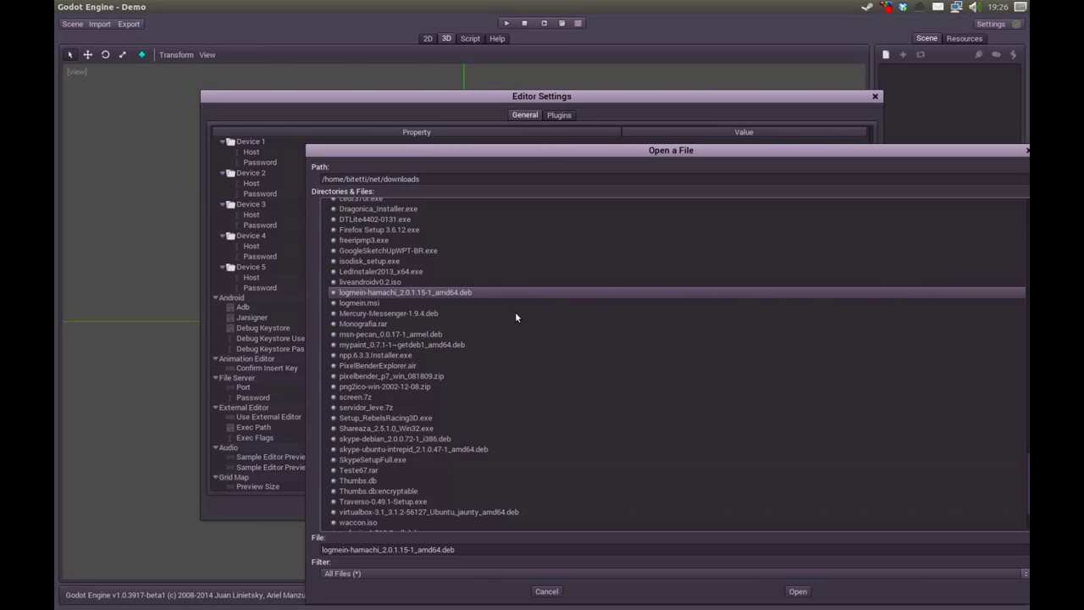
mouse_move(522, 149)
mouse_down()
mouse_move(564, 352)
mouse_move(571, 337)
mouse_up()
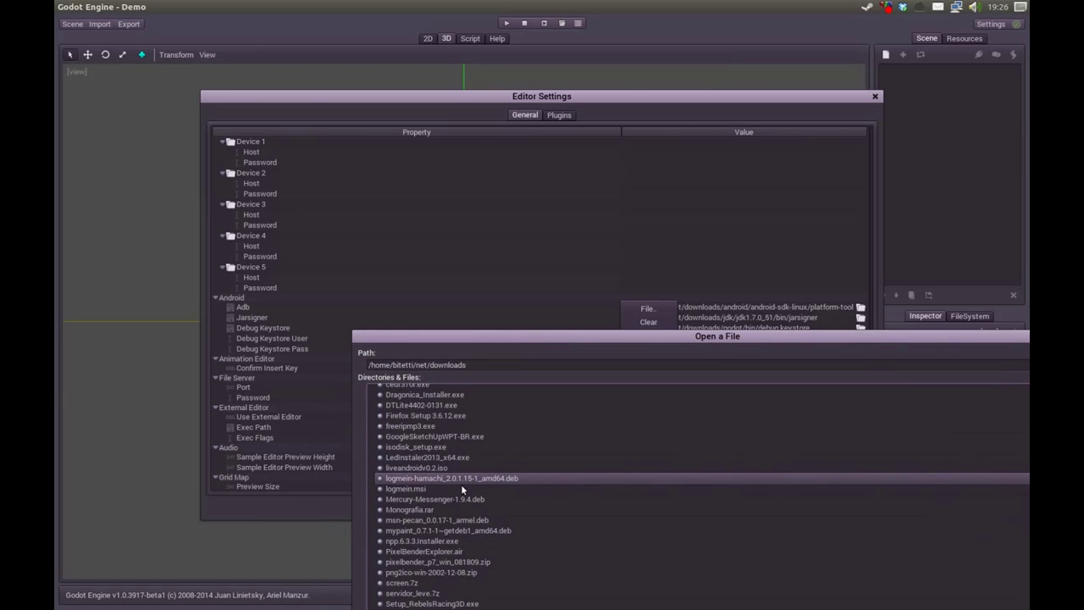
click(433, 499)
key(Home)
key(Down)
key(Down)
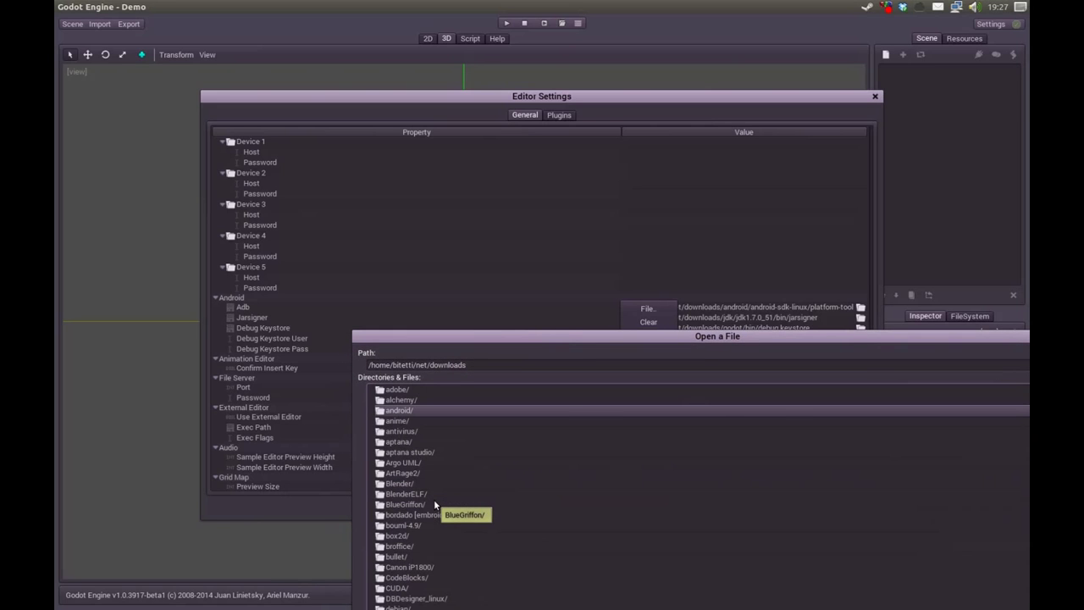
key(Return)
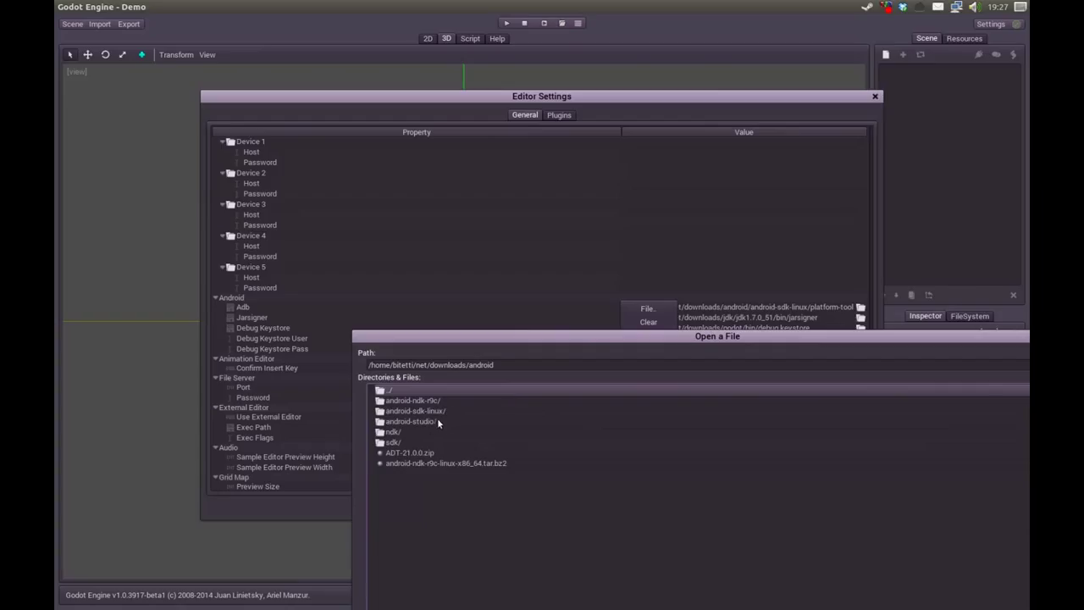
double_click(394, 441)
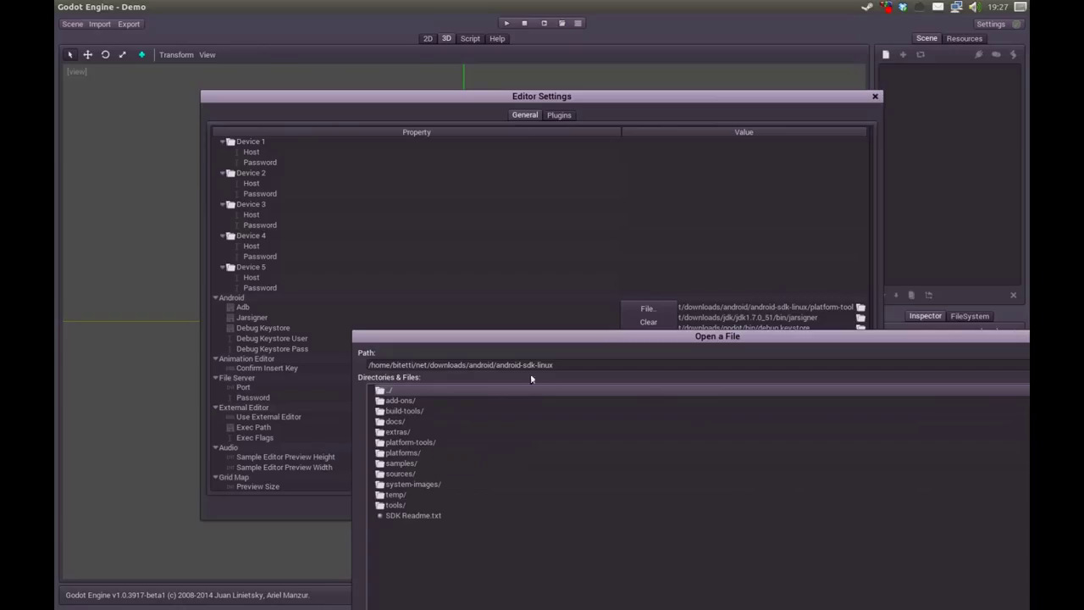
double_click(412, 445)
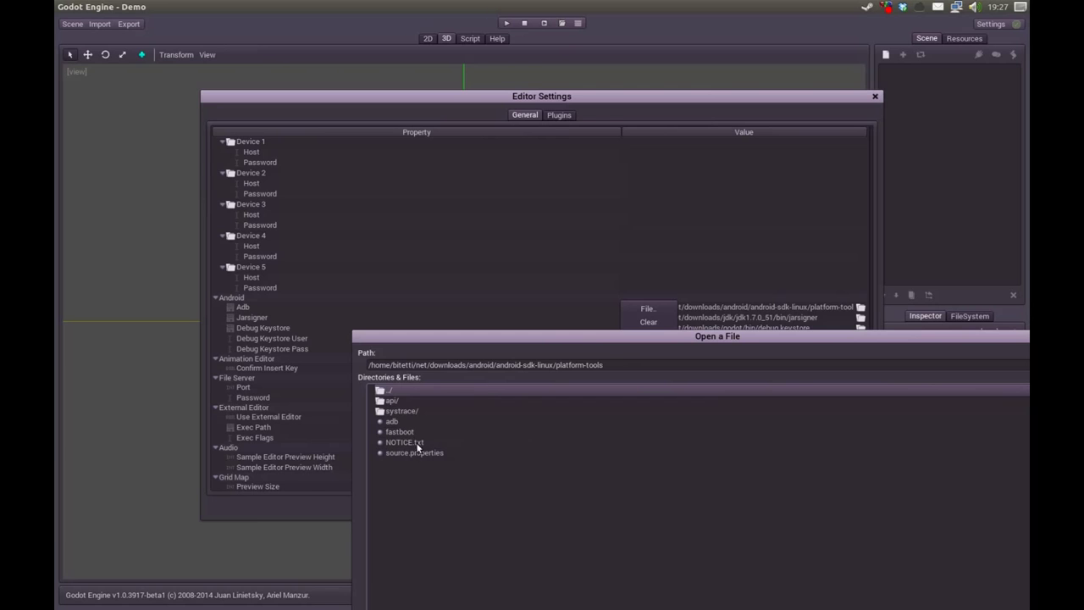
click(393, 421)
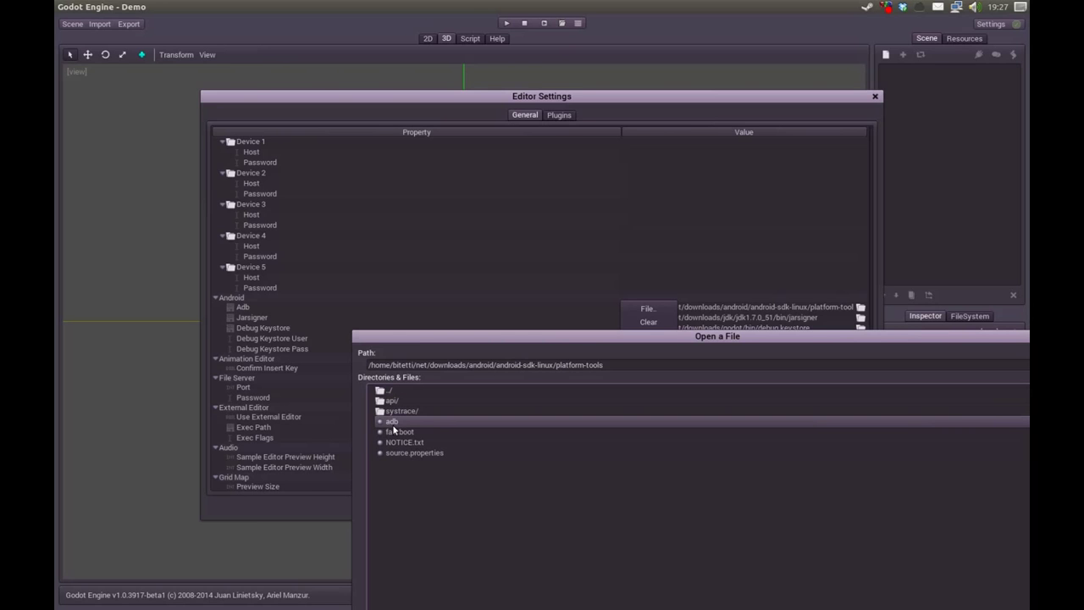
drag(526, 343, 416, 114)
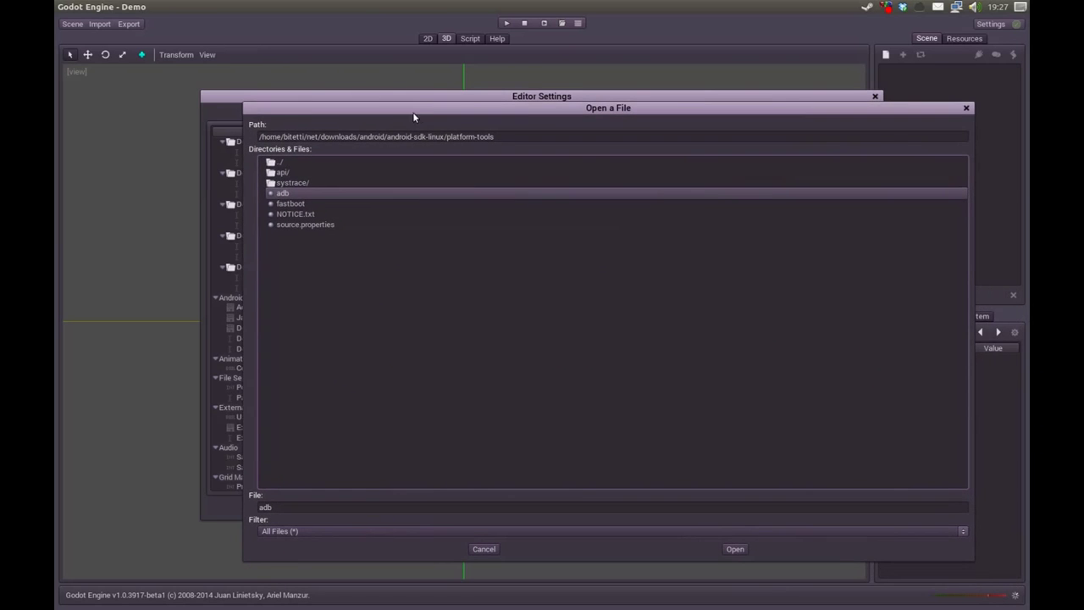
double_click(283, 194)
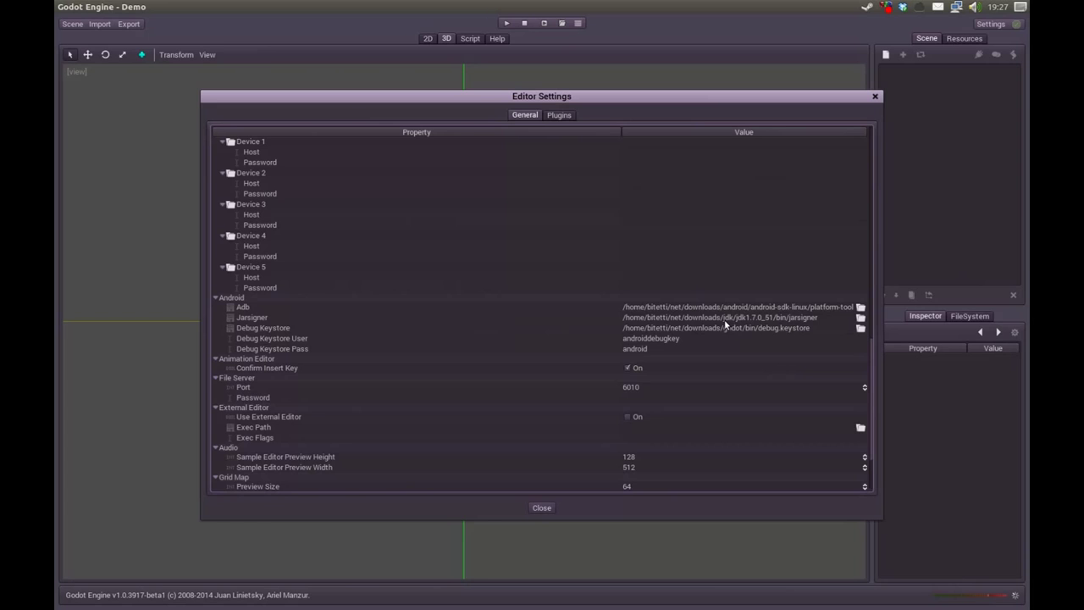
Step: Start browsing for a Jarsigner file back up to downloads, then cancel the dialog
click(861, 318)
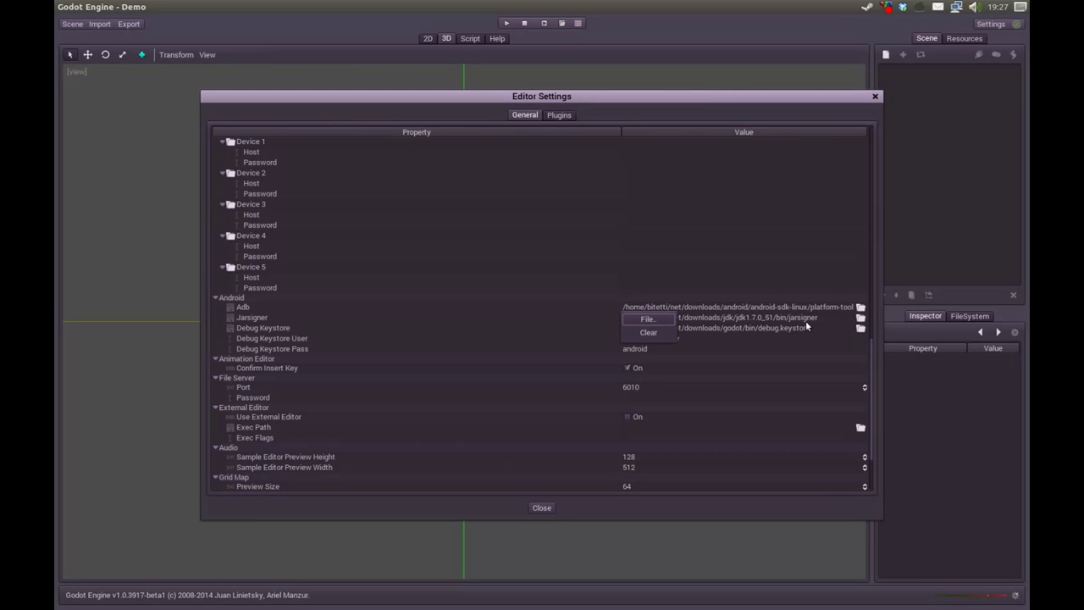
click(651, 319)
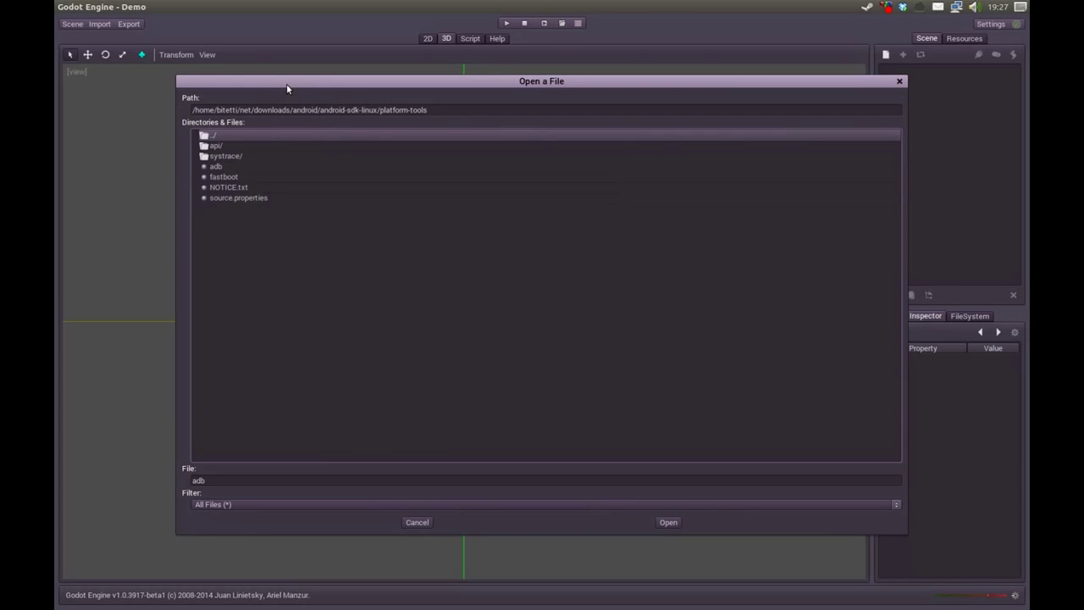
drag(286, 84, 398, 351)
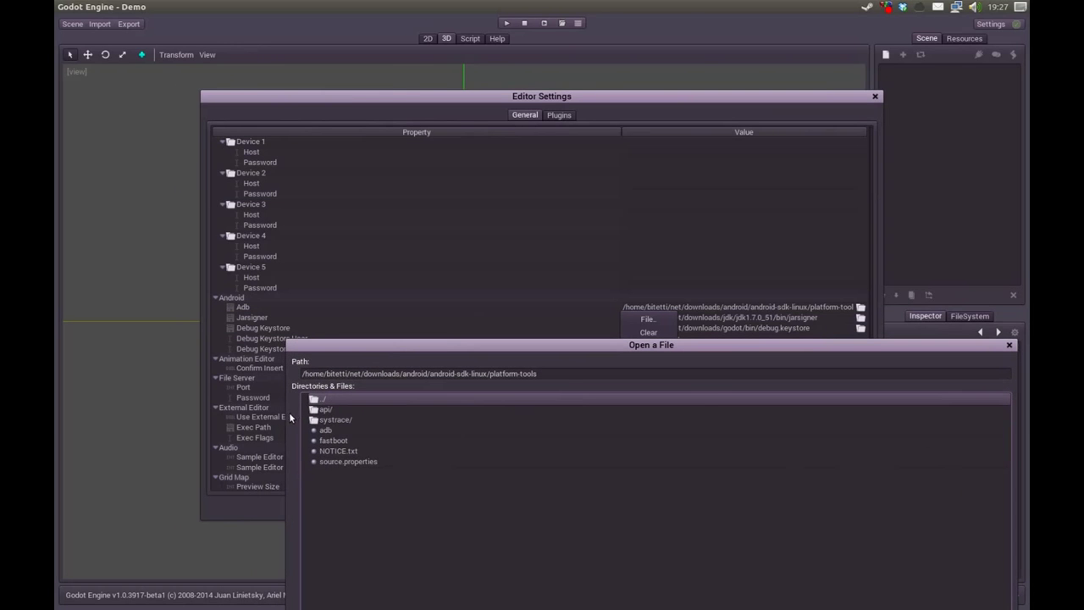
double_click(320, 400)
double_click(319, 400)
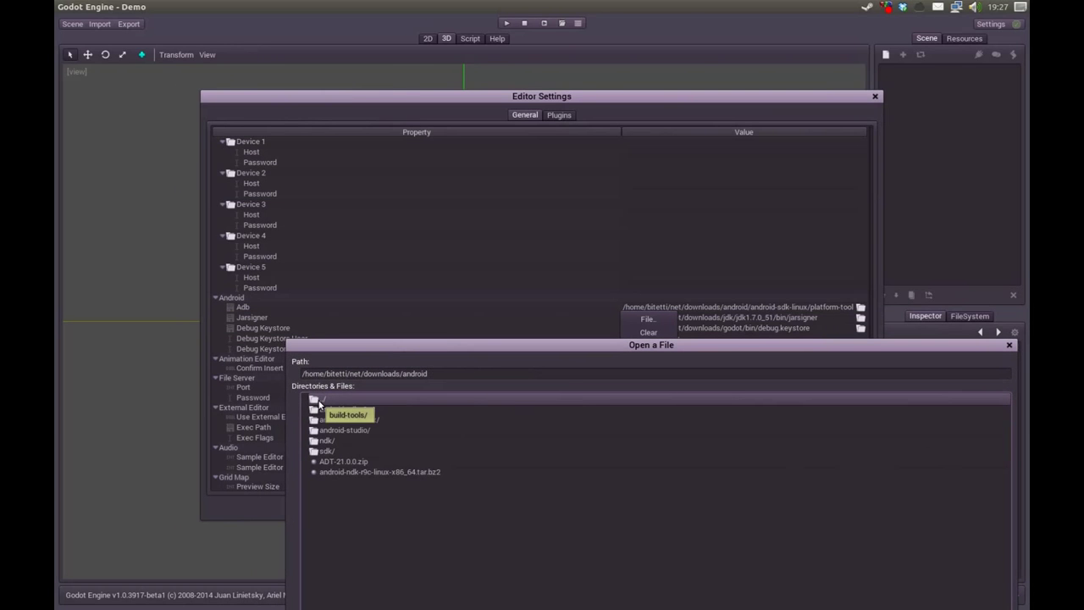
double_click(319, 401)
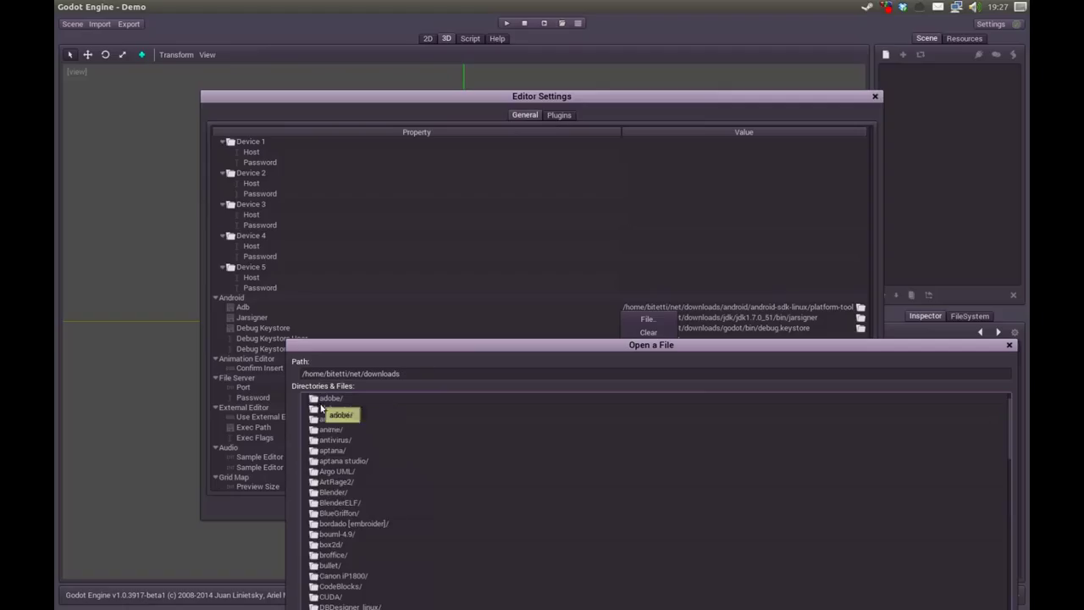
click(346, 471)
scroll(345, 471, down, 5)
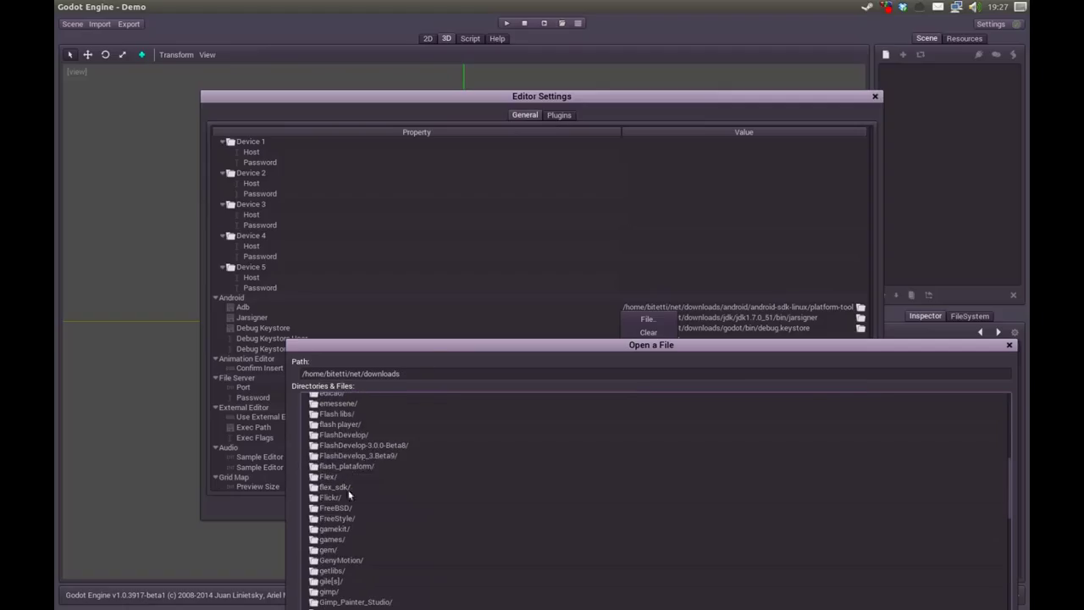
key(Escape)
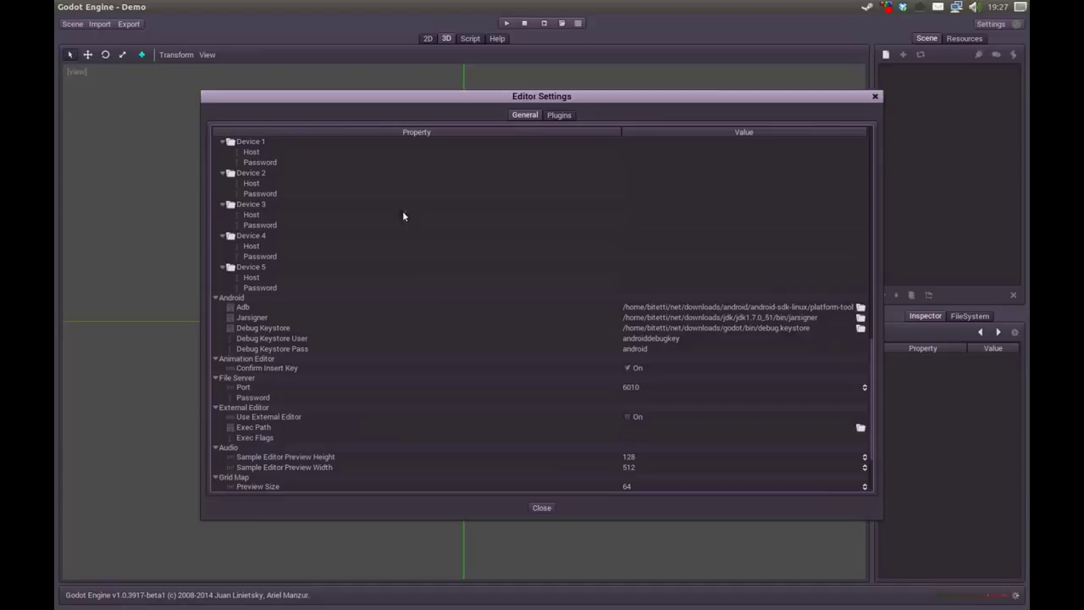
mouse_move(56, 281)
Step: Browse for the Android tool path file into the jdk1.7.0_55 bin folder
click(861, 307)
click(651, 310)
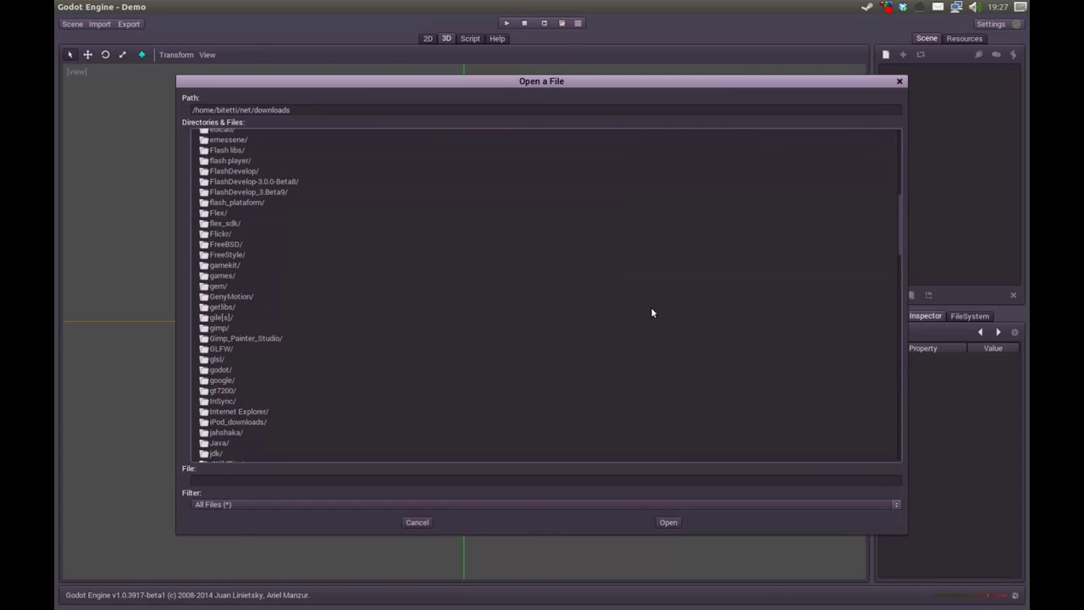
click(231, 348)
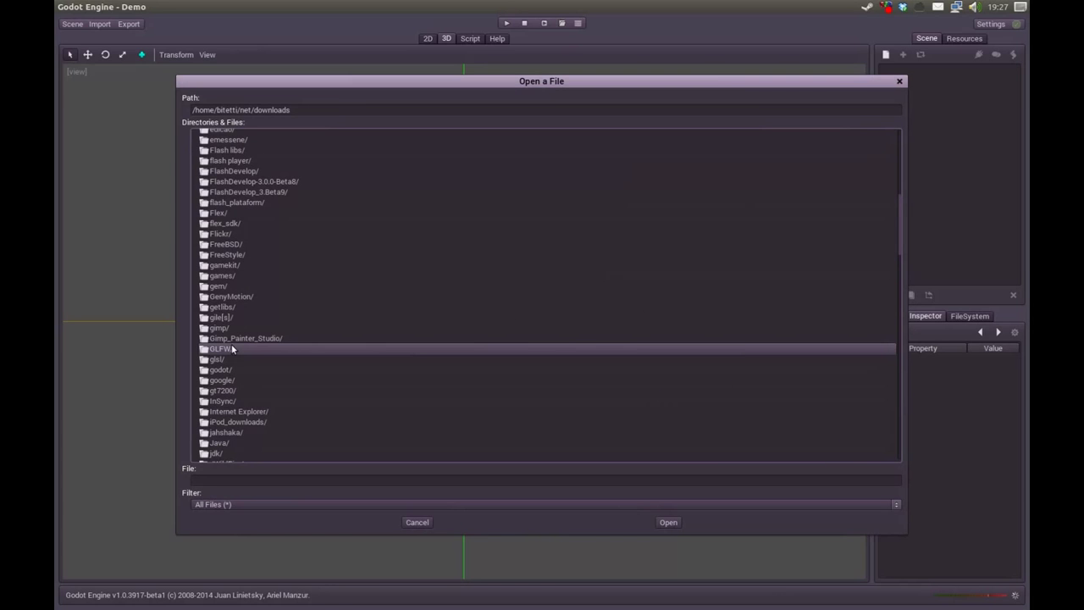
click(227, 289)
key(j)
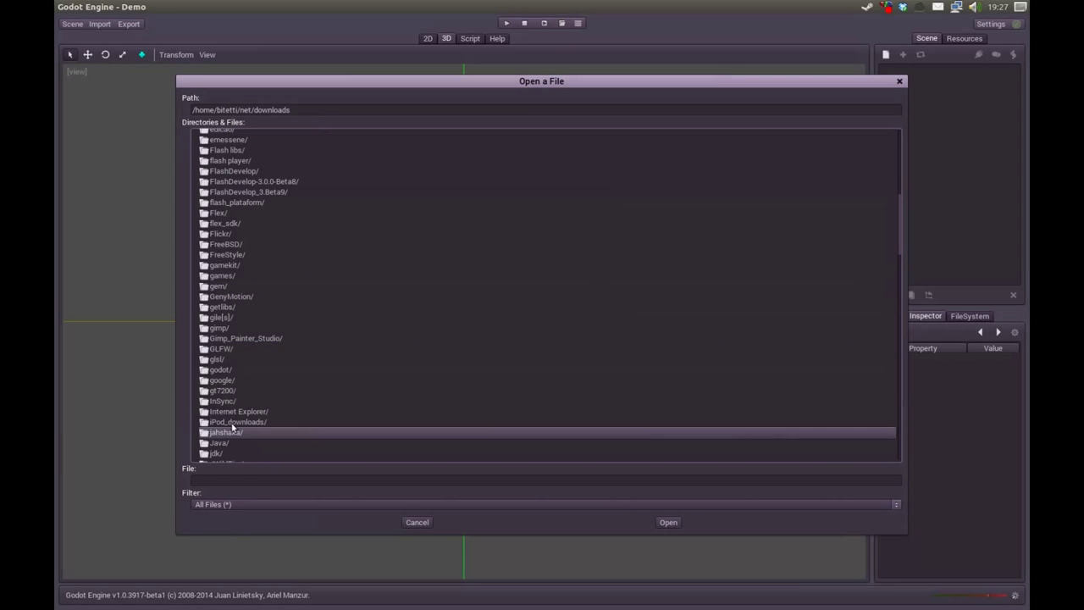
double_click(219, 454)
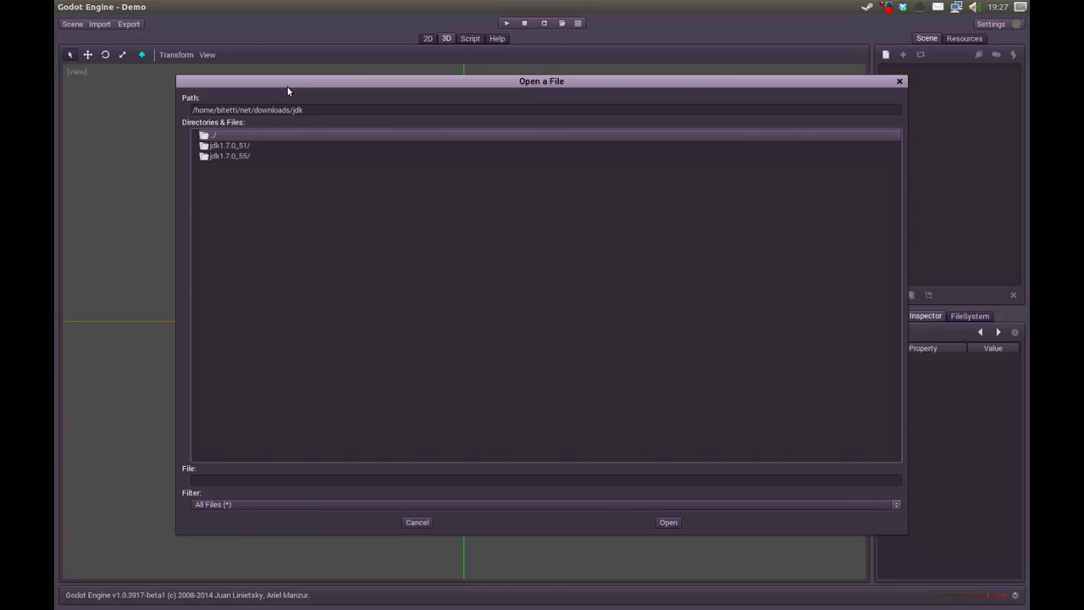
drag(288, 84, 407, 347)
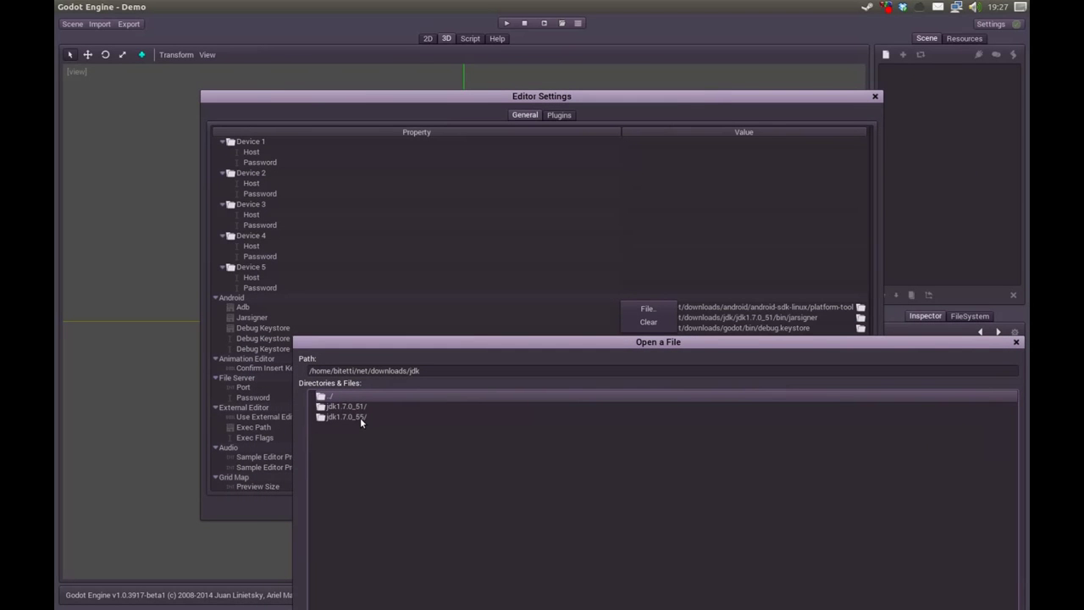
double_click(357, 416)
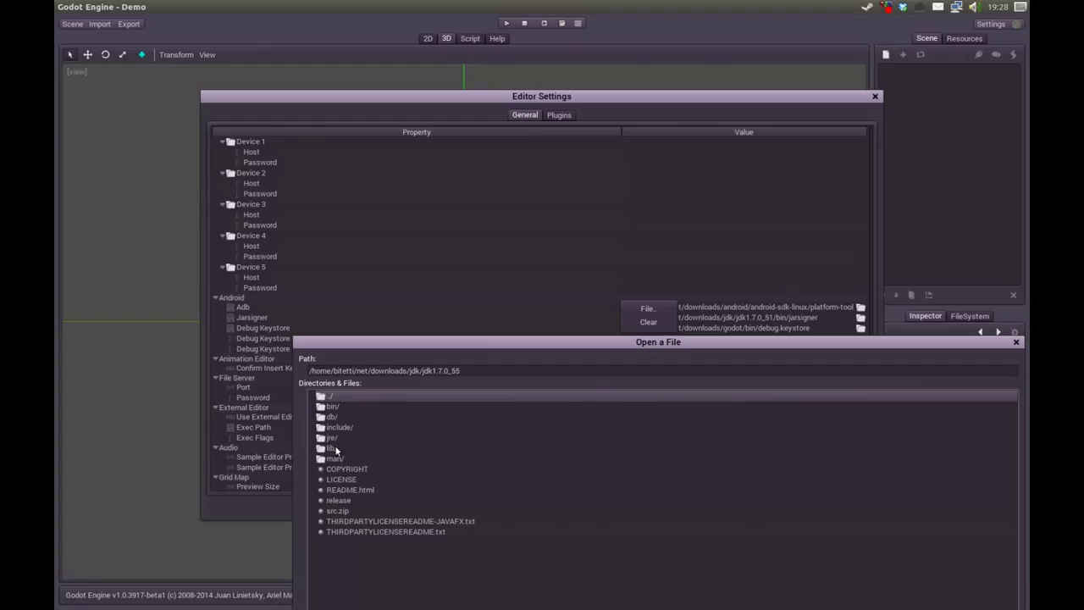
double_click(332, 407)
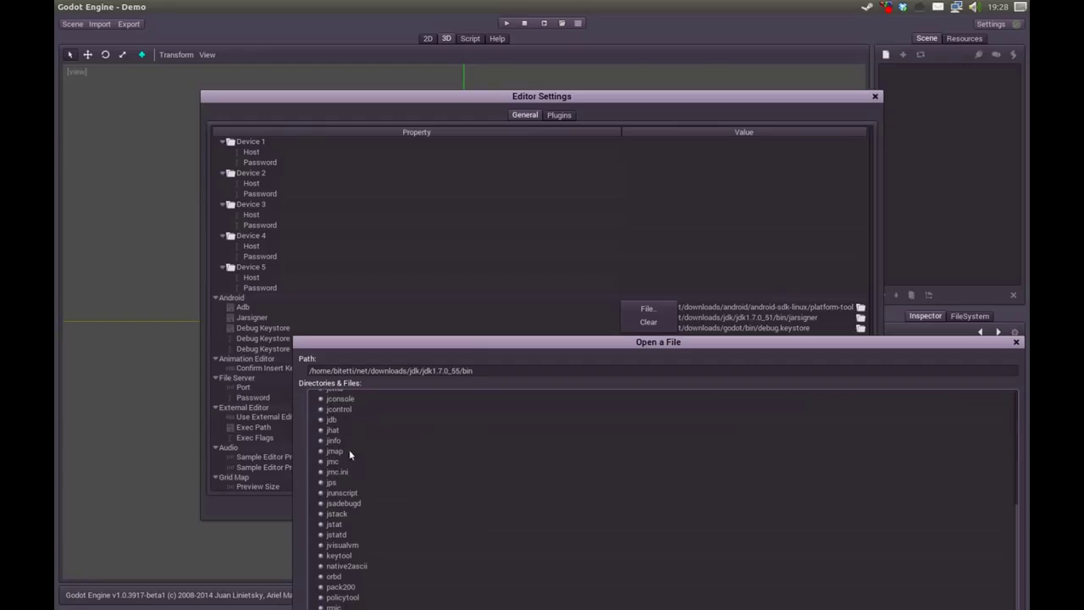
Step: Choose jarsigner from the bin folder as the tool path, then close Editor Settings
click(336, 421)
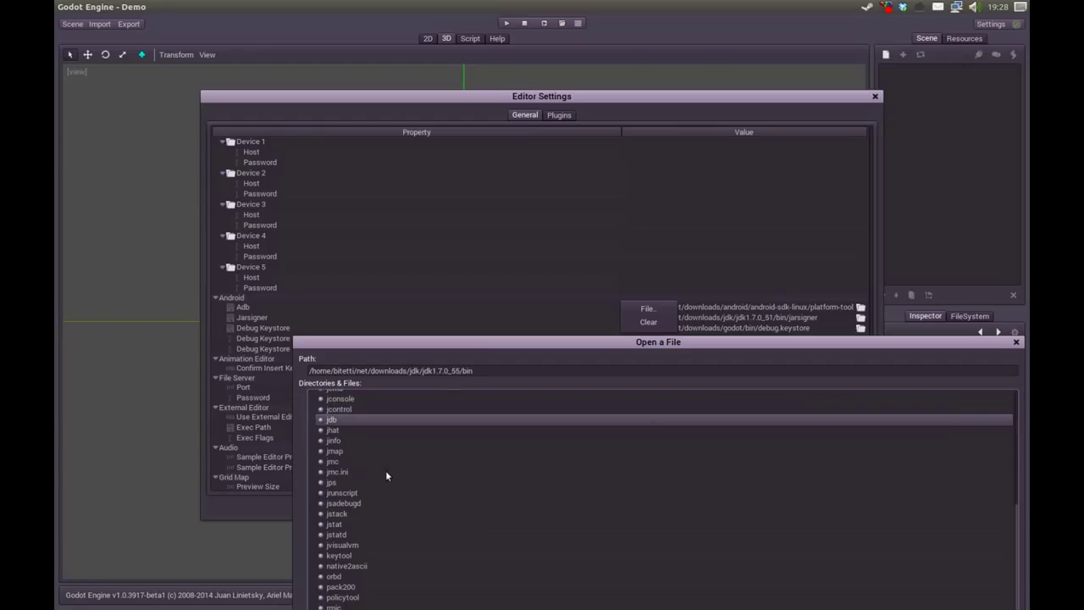
key(Down)
key(Down)
key(Down)
key(Down)
key(Down)
key(Down)
key(Down)
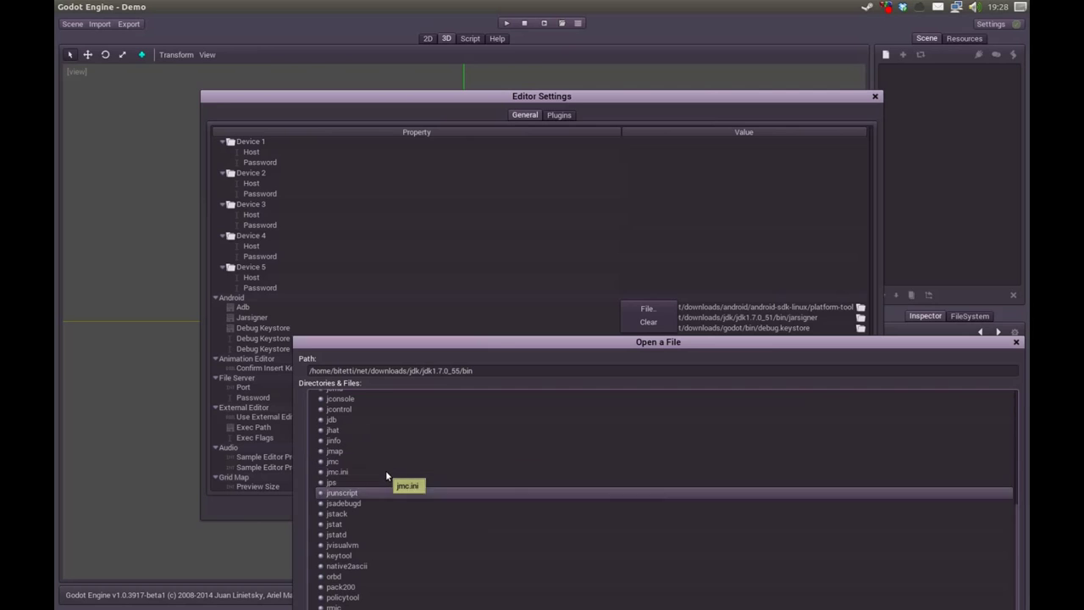
key(Down)
key(Down)
key(Down)
drag(496, 343, 448, 187)
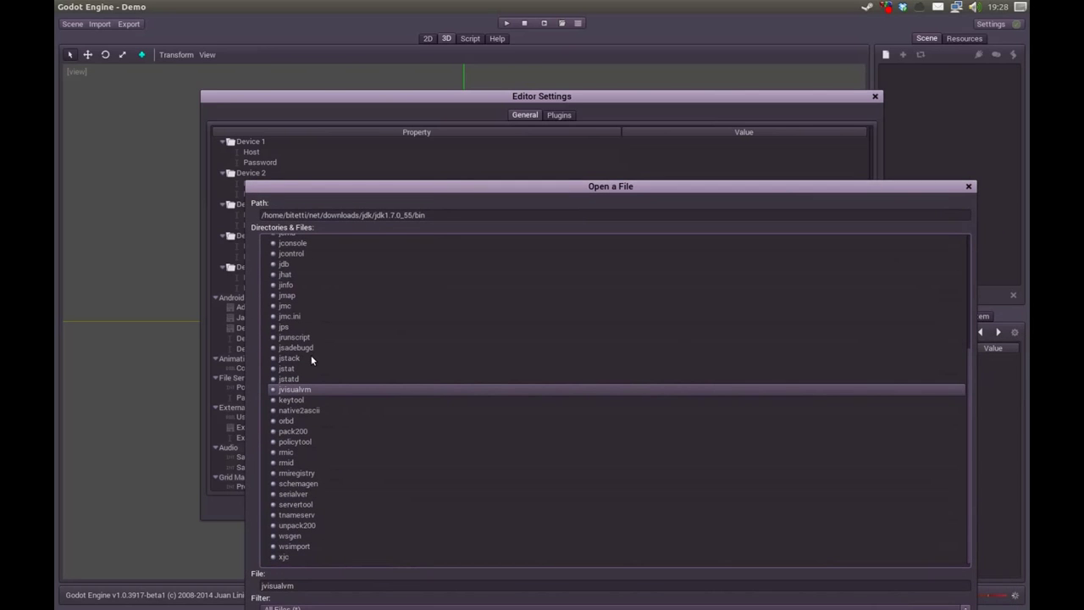
click(302, 349)
click(299, 262)
key(Up)
key(Up)
key(Up)
key(Up)
key(Up)
key(Up)
key(Up)
key(Up)
key(Up)
key(Up)
key(Up)
key(Up)
key(Up)
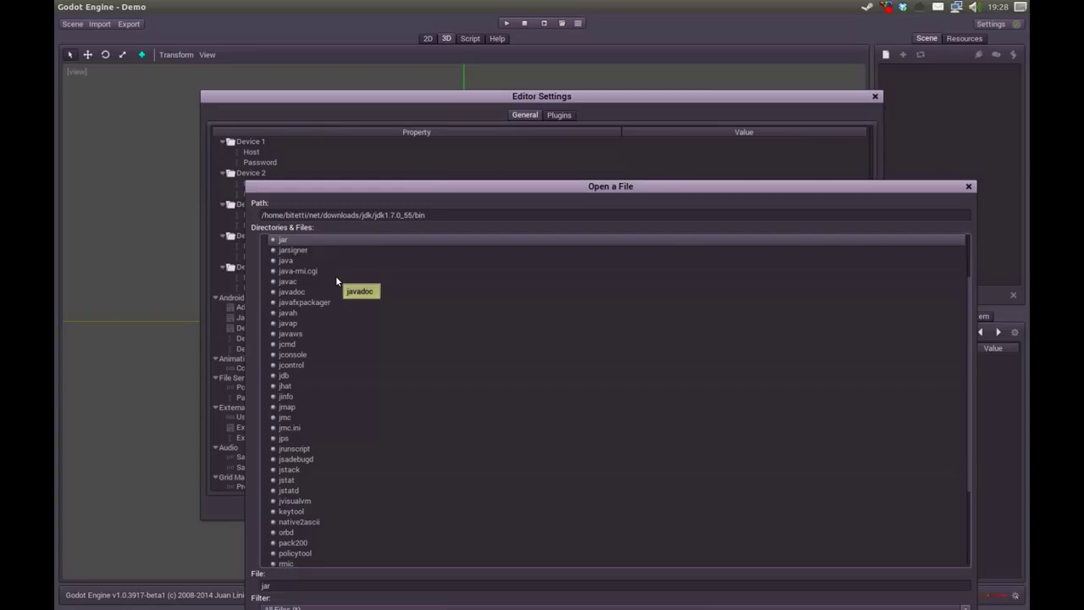
key(Down)
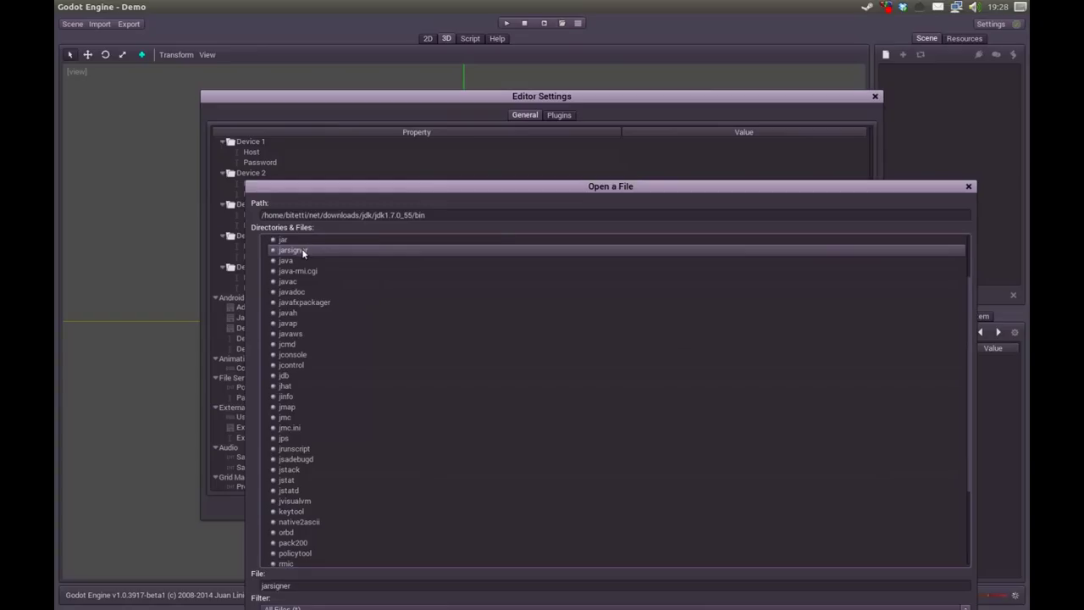
double_click(302, 250)
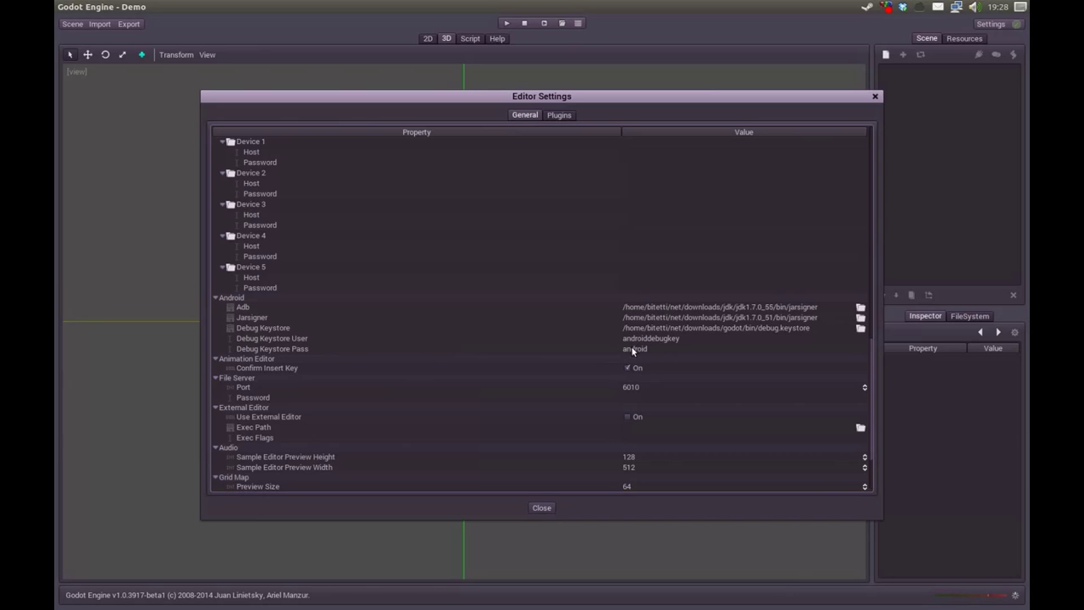
click(876, 96)
Step: Launch Terminal from the Unity Dash search and centre its window
mouse_move(55, 137)
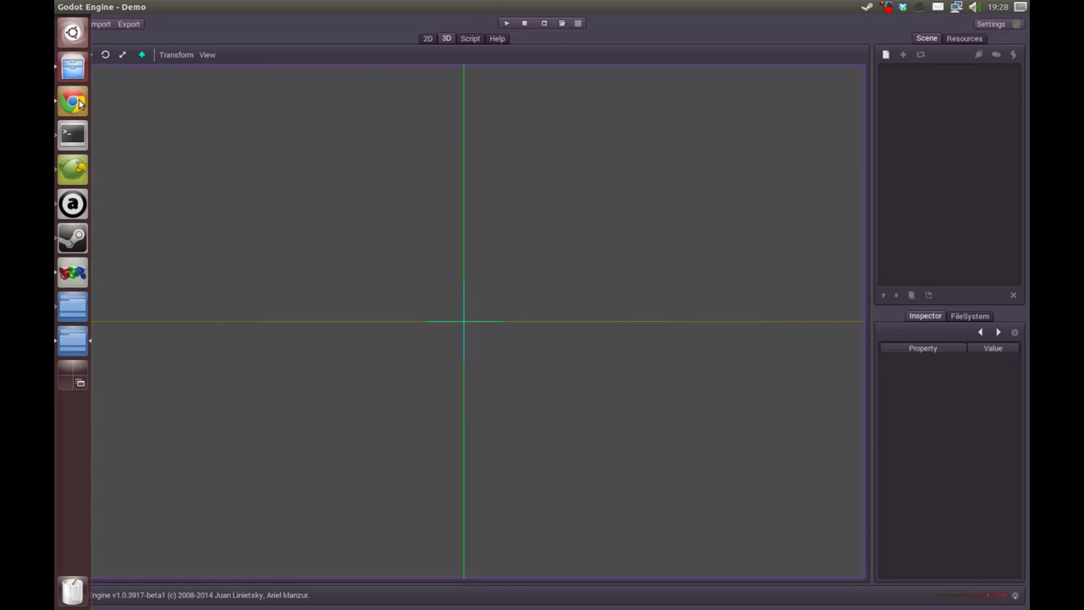
click(72, 33)
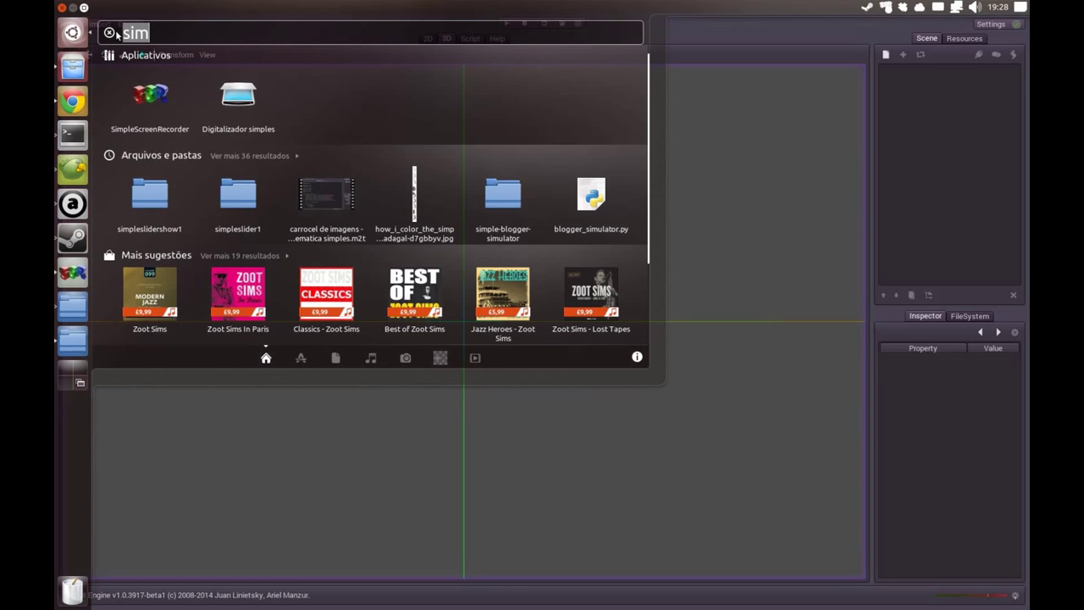
triple_click(180, 44)
text(te)
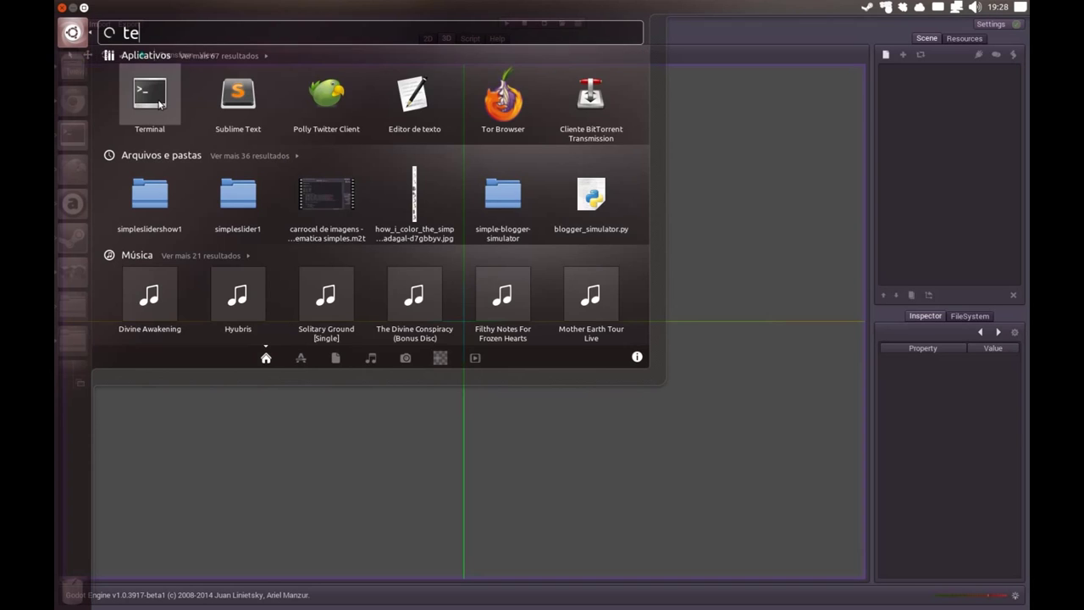
click(157, 105)
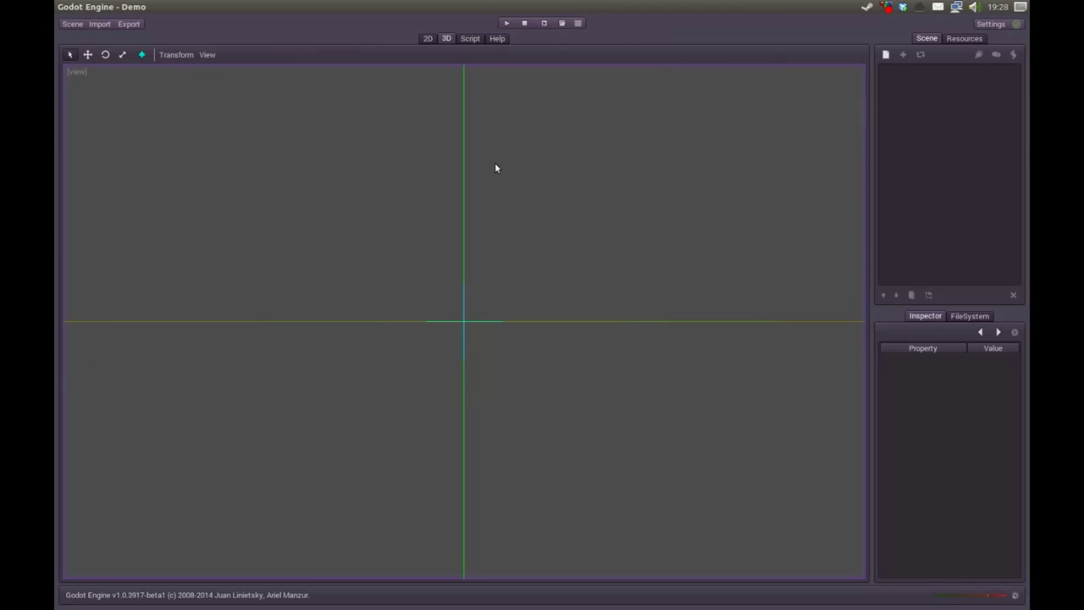
drag(798, 22, 760, 217)
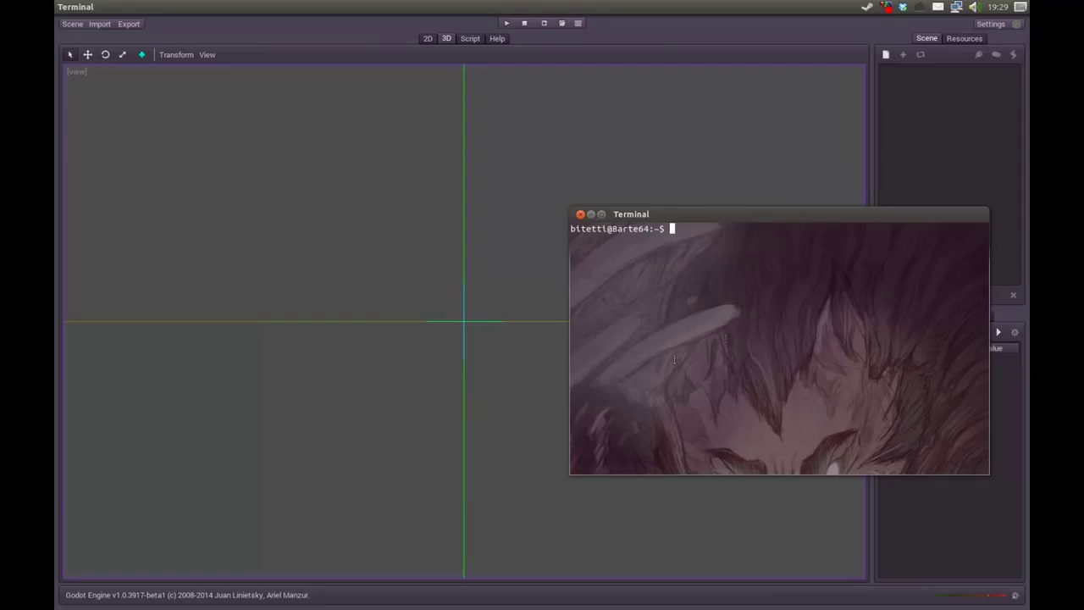
Step: Run 'cd Desktop/godot/' with Tab completion, then 'ls' to list its contents
text(cd )
text(Des)
key(Tab)
text(god)
key(Tab)
key(Return)
text(ls)
key(Return)
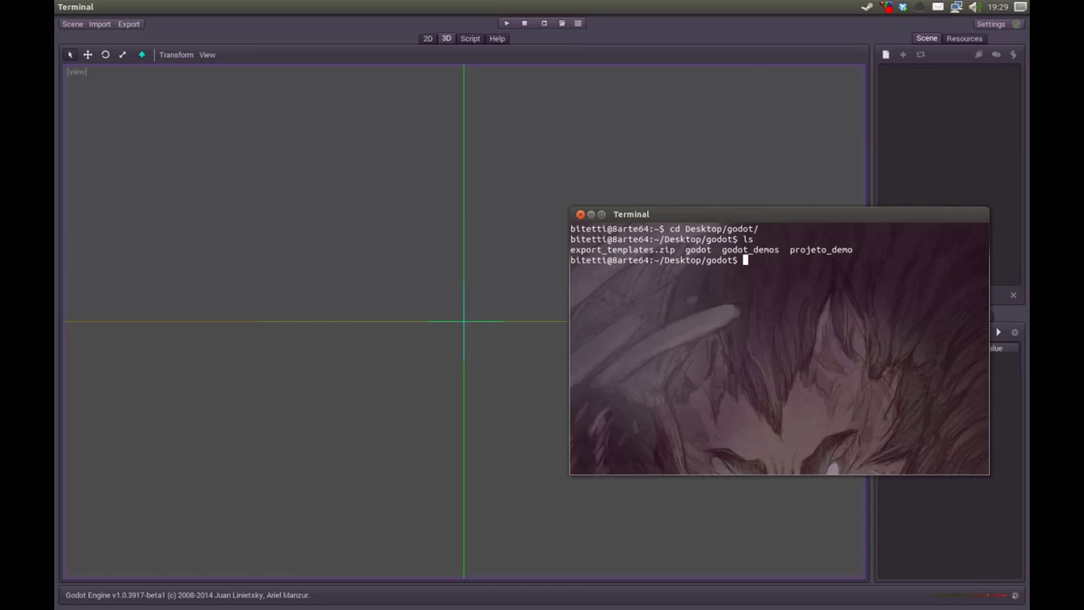
Step: In Chrome's Godot wiki tab, open the export_android page
mouse_move(56, 145)
click(74, 95)
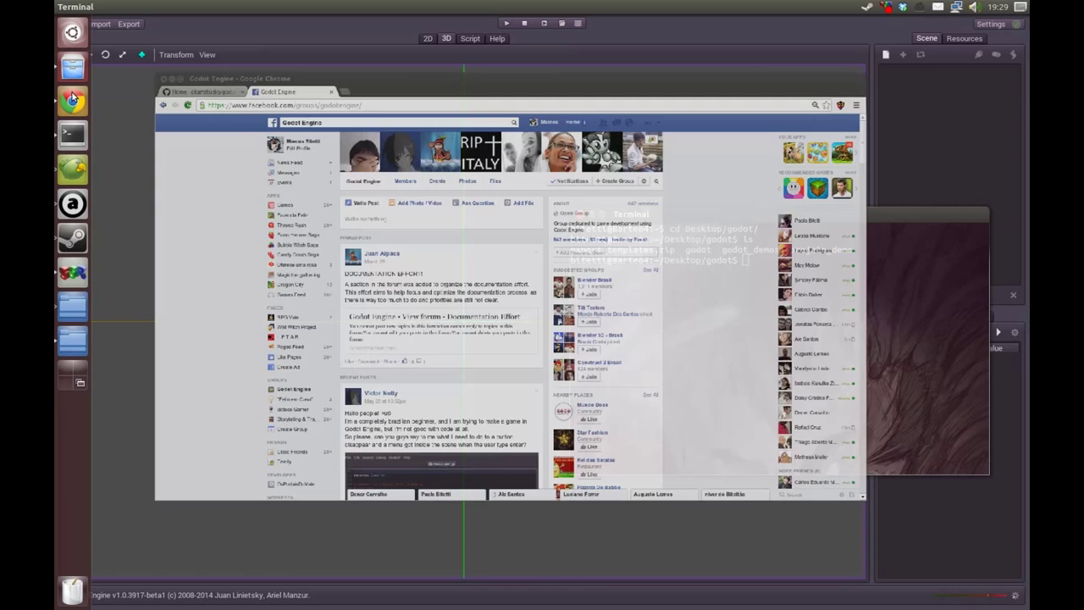
click(136, 39)
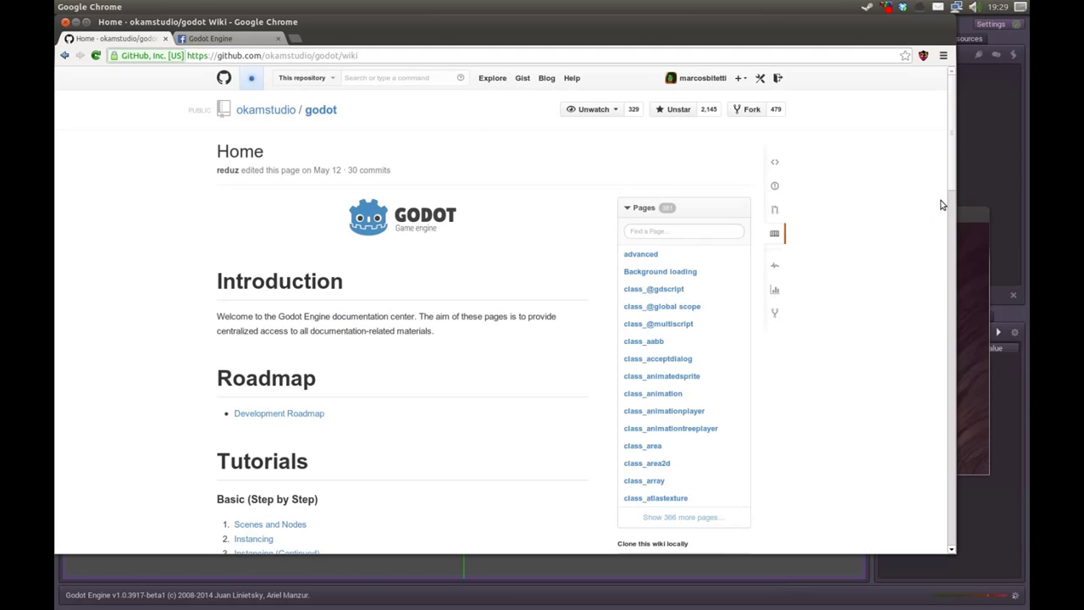
drag(950, 188, 949, 508)
click(248, 335)
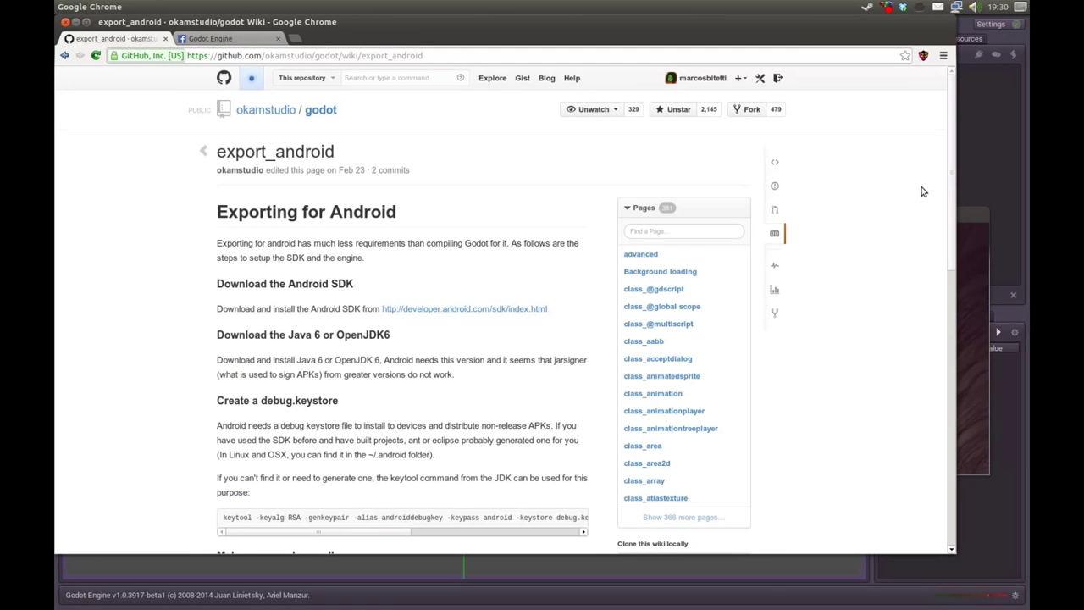
drag(950, 189, 950, 220)
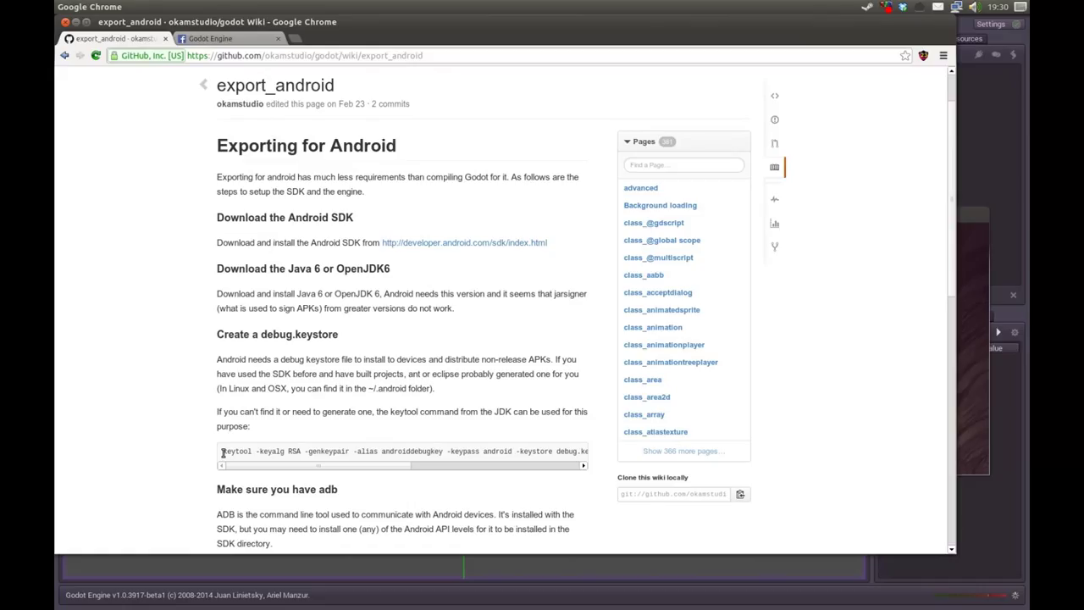
Step: Select the keytool debug.keystore command in the code block and copy it
mouse_move(217, 334)
mouse_down()
mouse_move(271, 335)
mouse_move(339, 359)
mouse_up()
drag(224, 452, 583, 450)
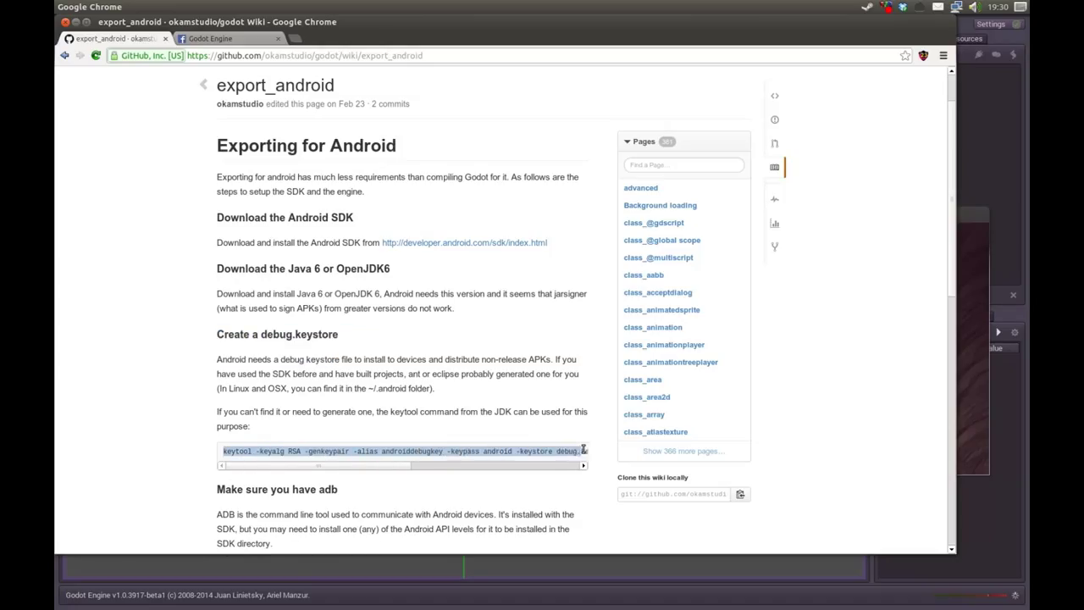
drag(584, 450, 597, 450)
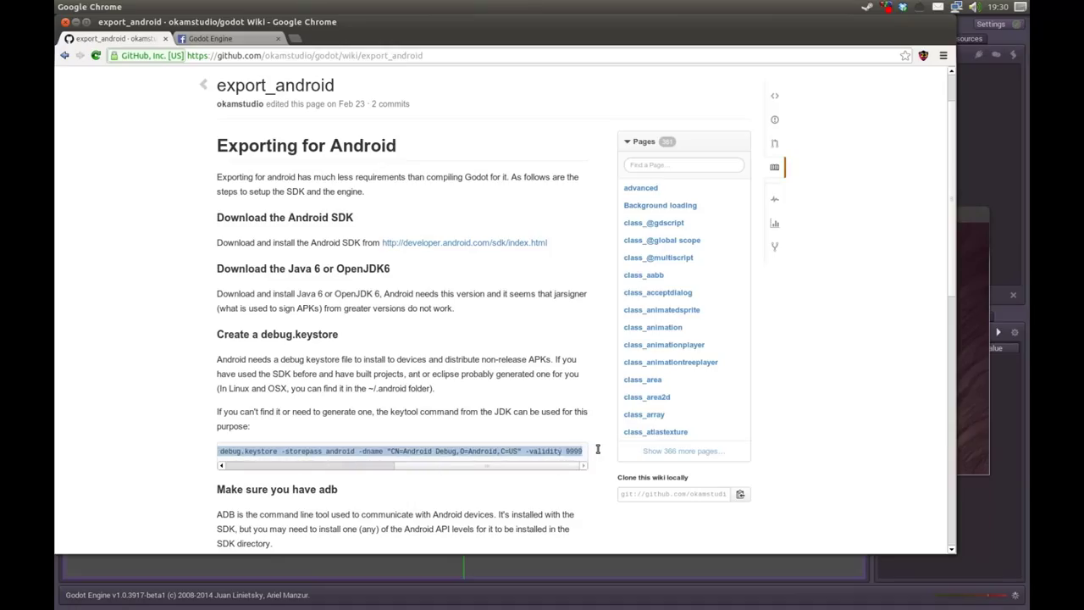
right_click(549, 451)
click(562, 458)
Step: Paste and run the keytool debug.keystore command in Terminal, then close Terminal and minimize Chrome
key(alt+Tab)
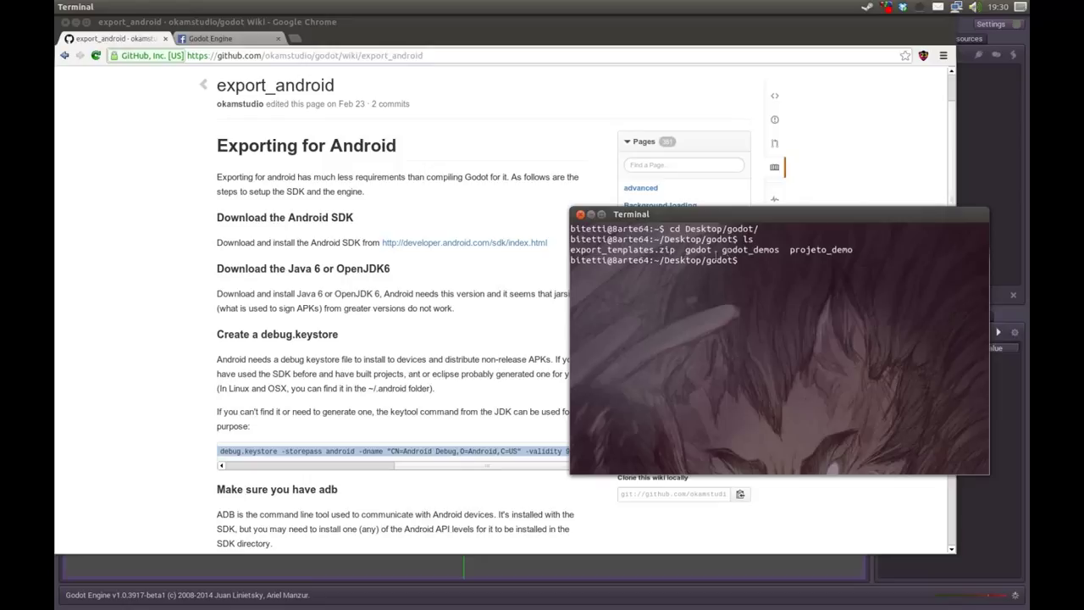
right_click(679, 285)
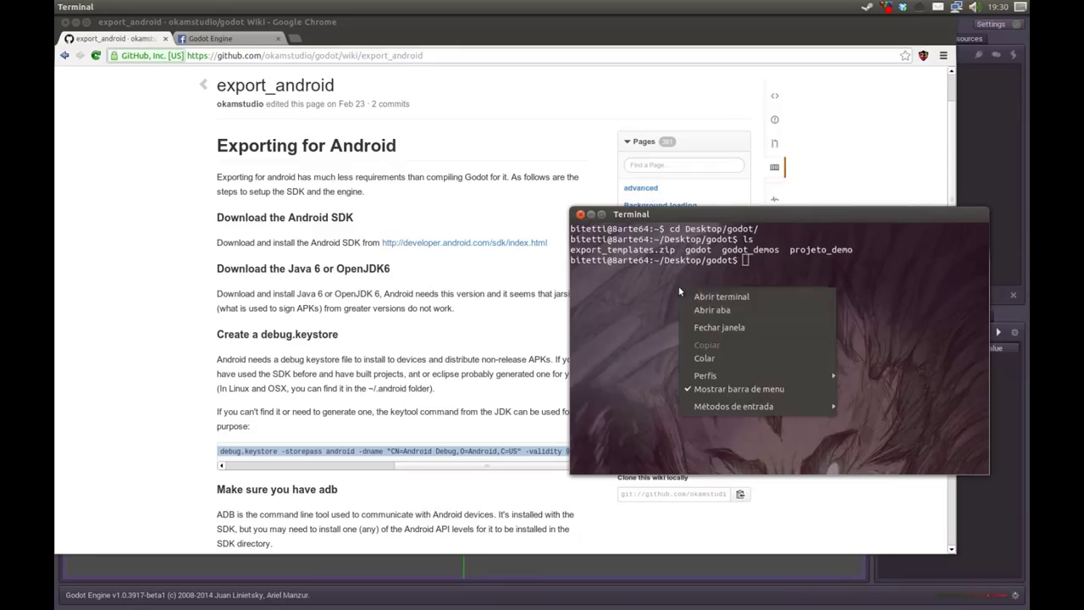
click(710, 359)
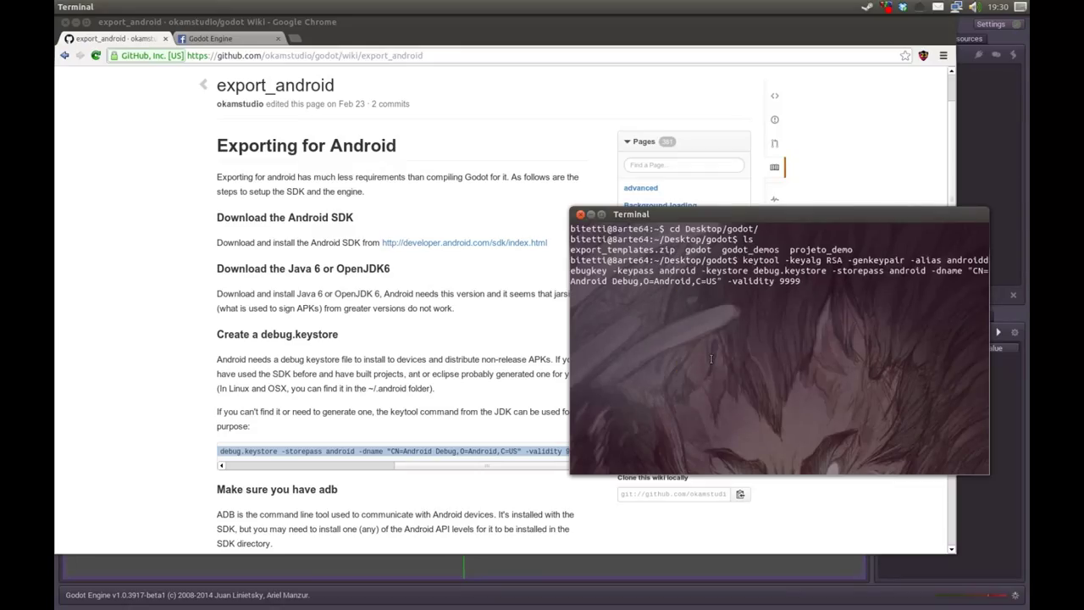
key(Return)
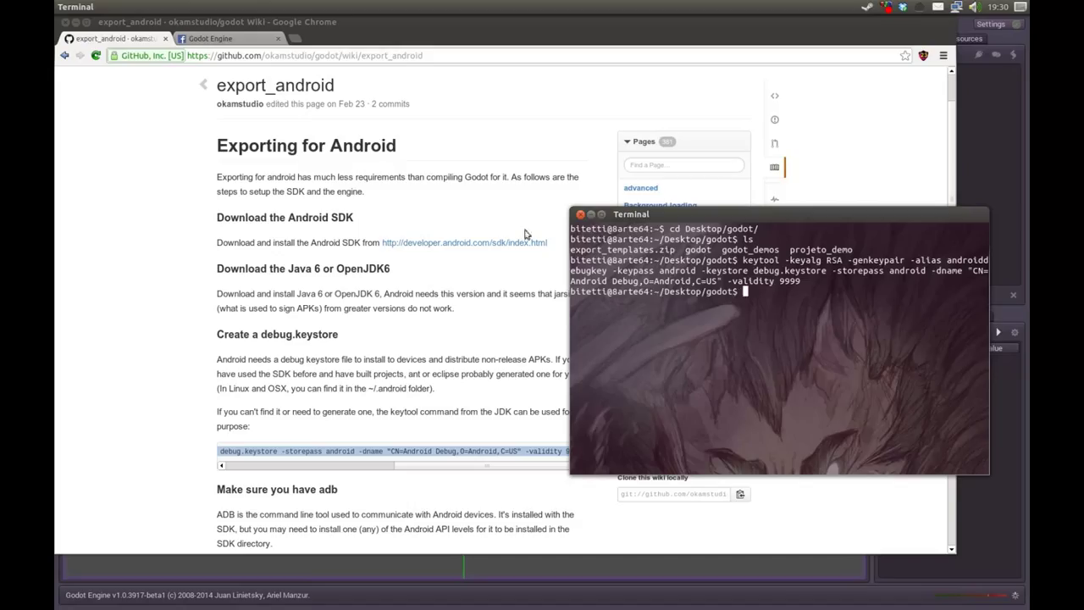
click(581, 214)
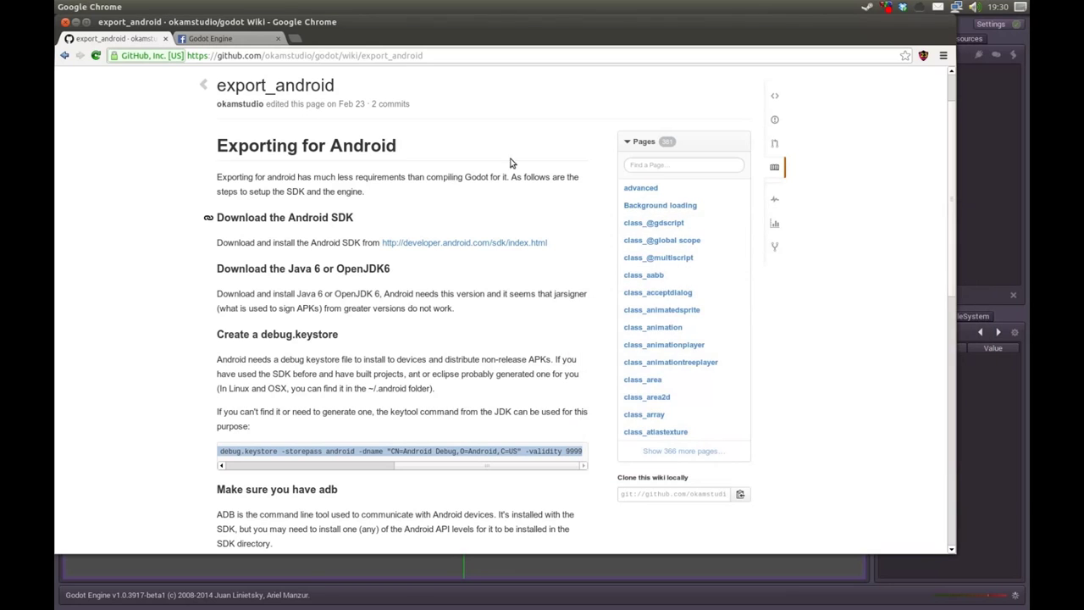
click(77, 22)
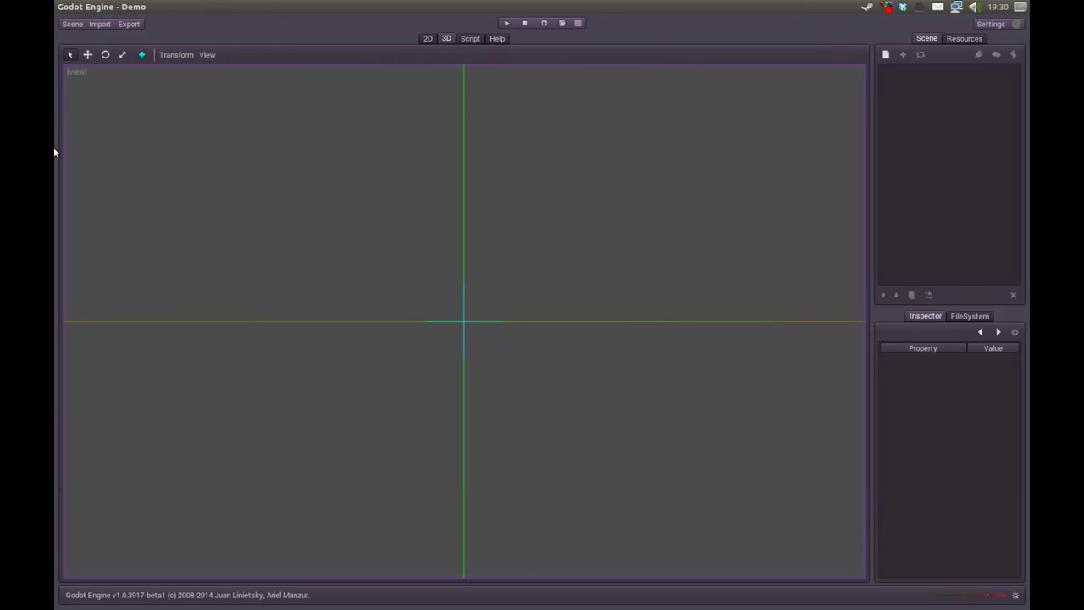
Step: Confirm the new debug.keystore (2,1 kB) is in the godot folder, then return to Godot
click(75, 73)
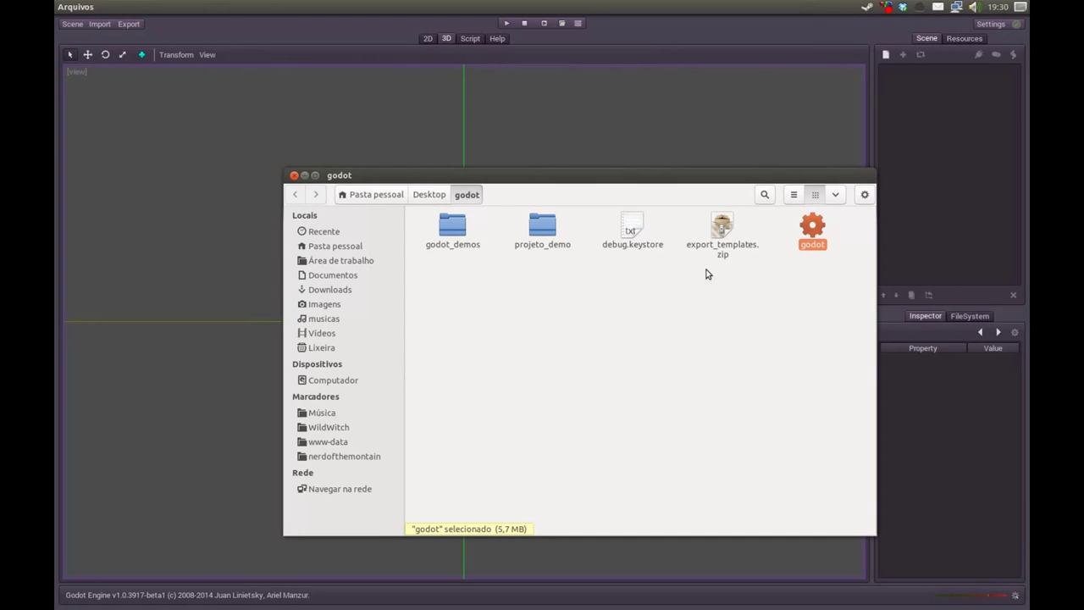
click(659, 247)
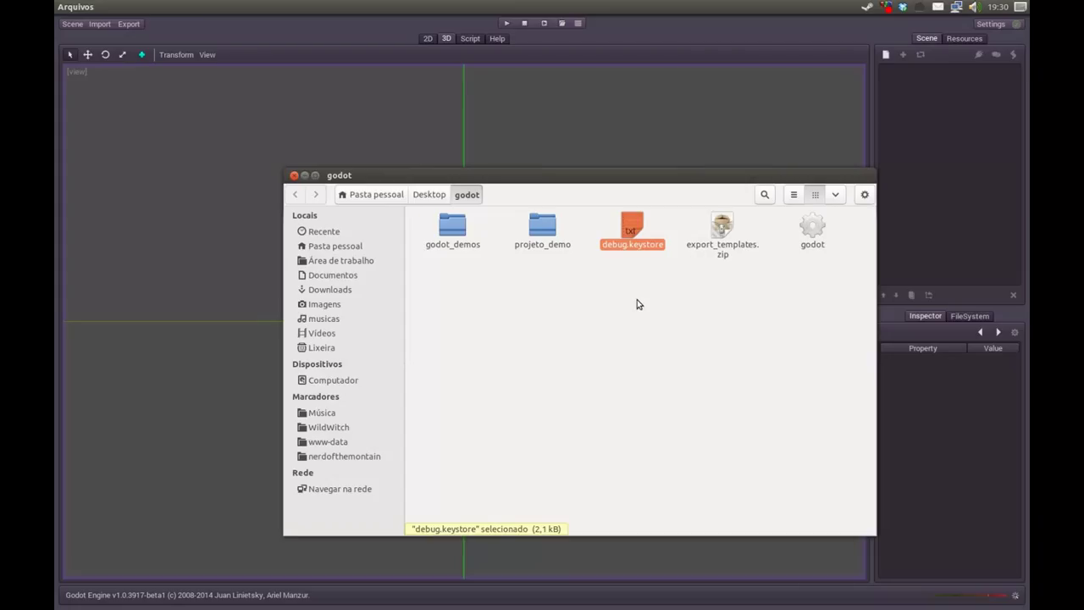
click(778, 35)
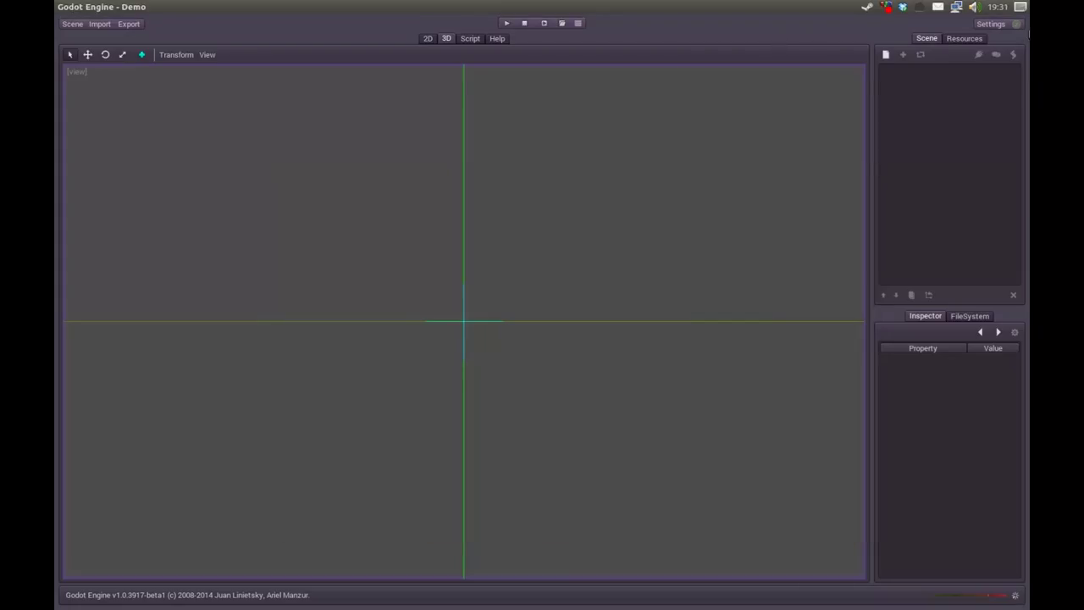
Step: Install export templates from export_templates-1.0devel.tpz, filtering the picker to template packages
click(993, 25)
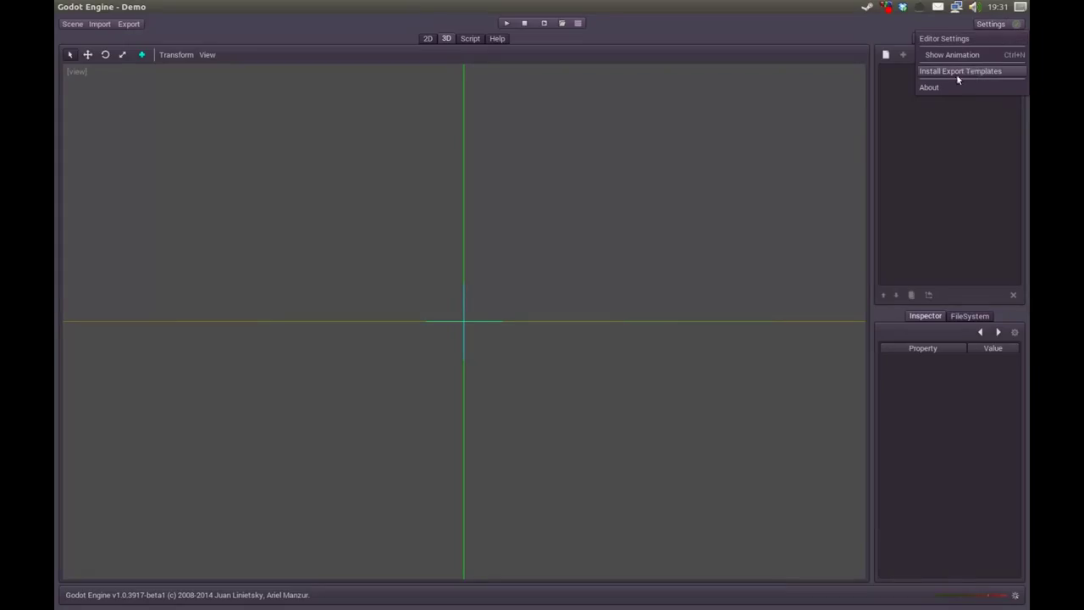
click(981, 73)
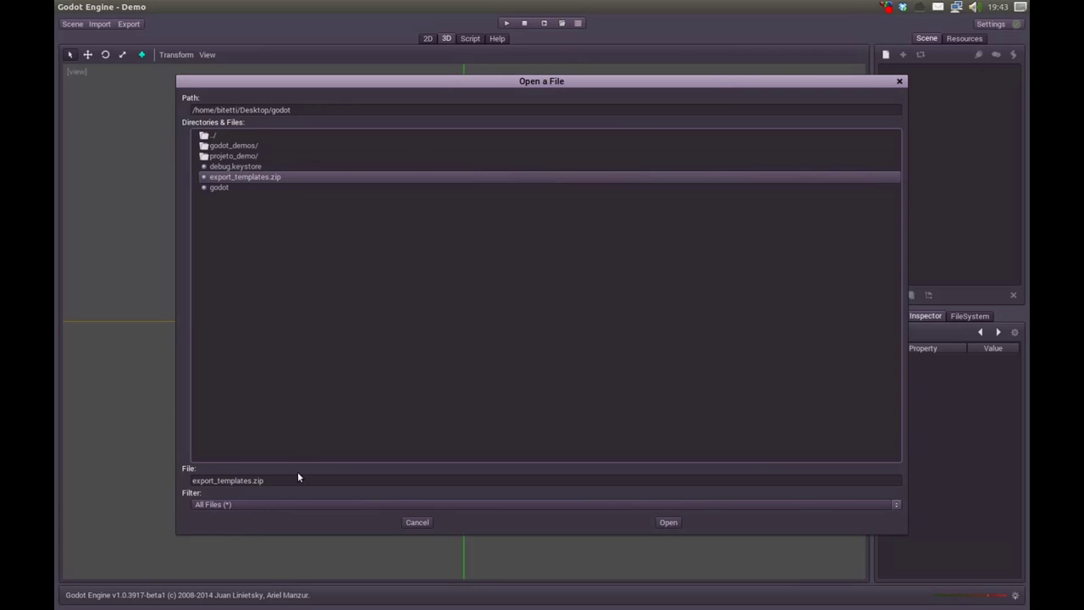
click(294, 501)
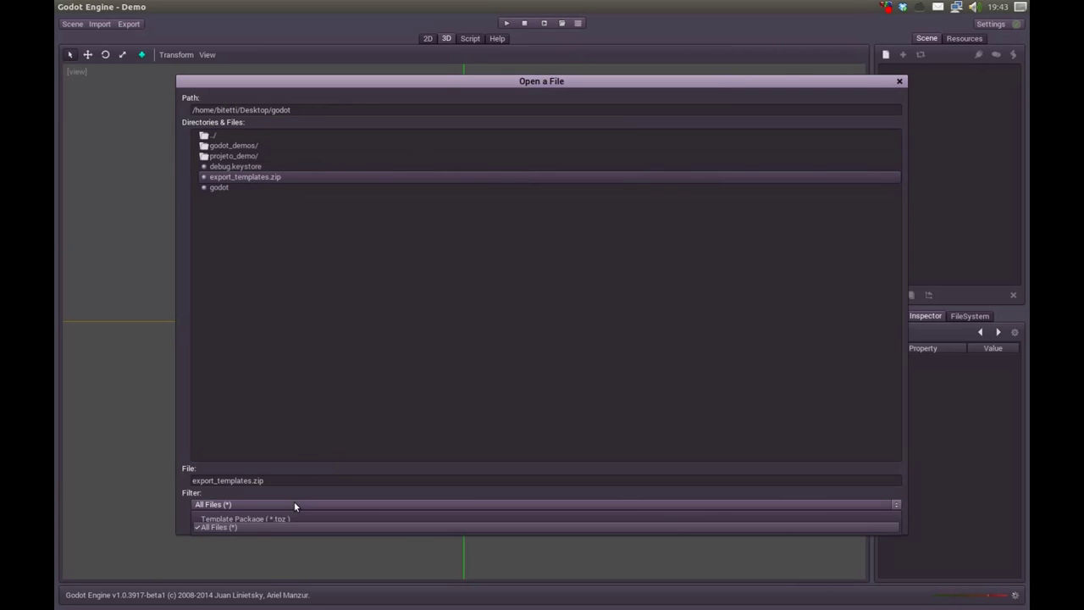
click(254, 519)
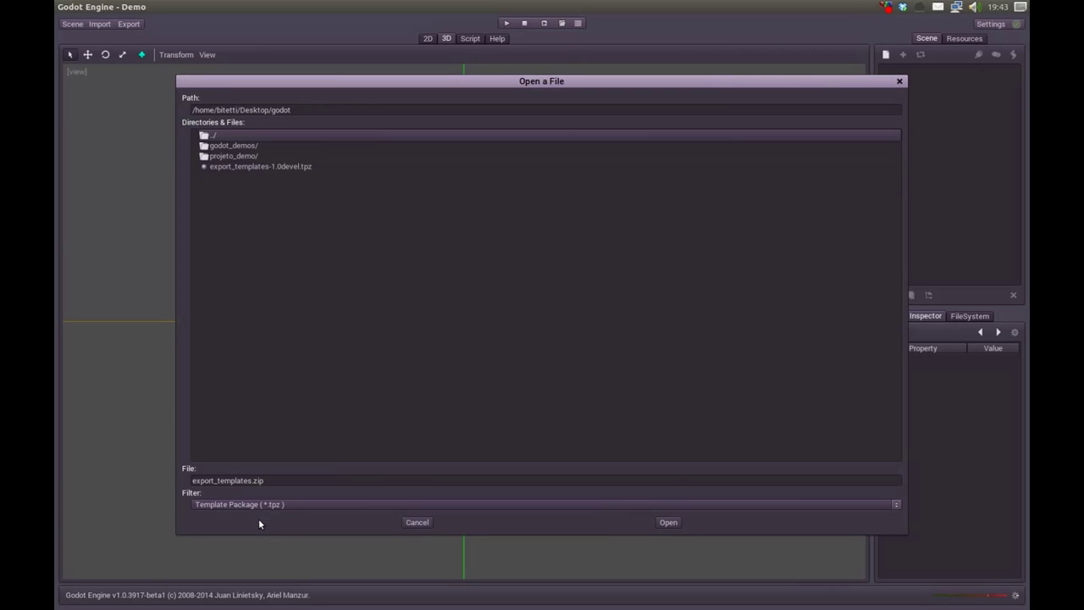
click(280, 167)
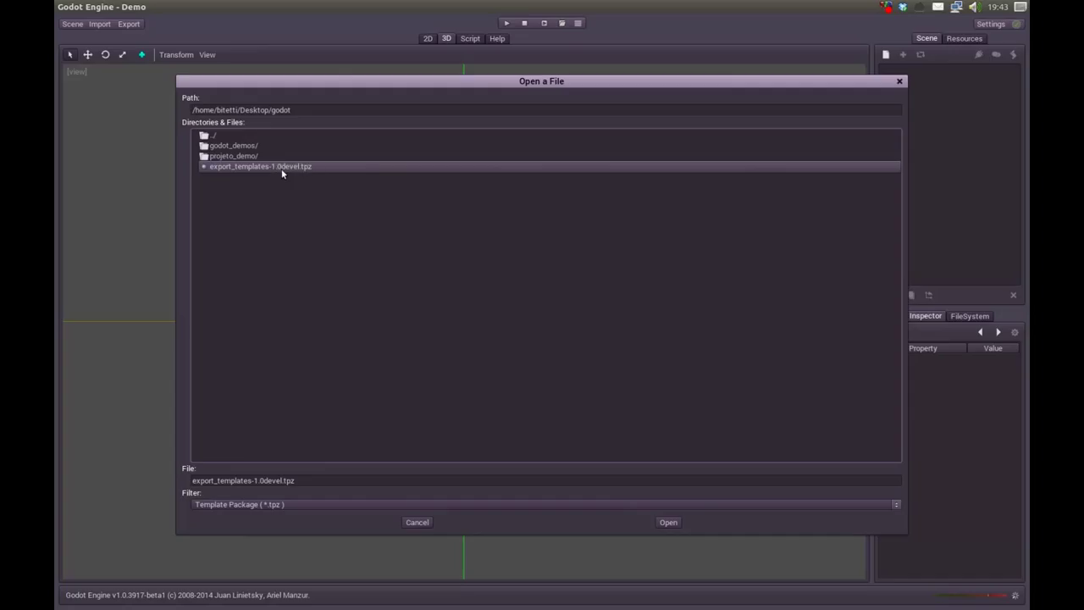
click(671, 523)
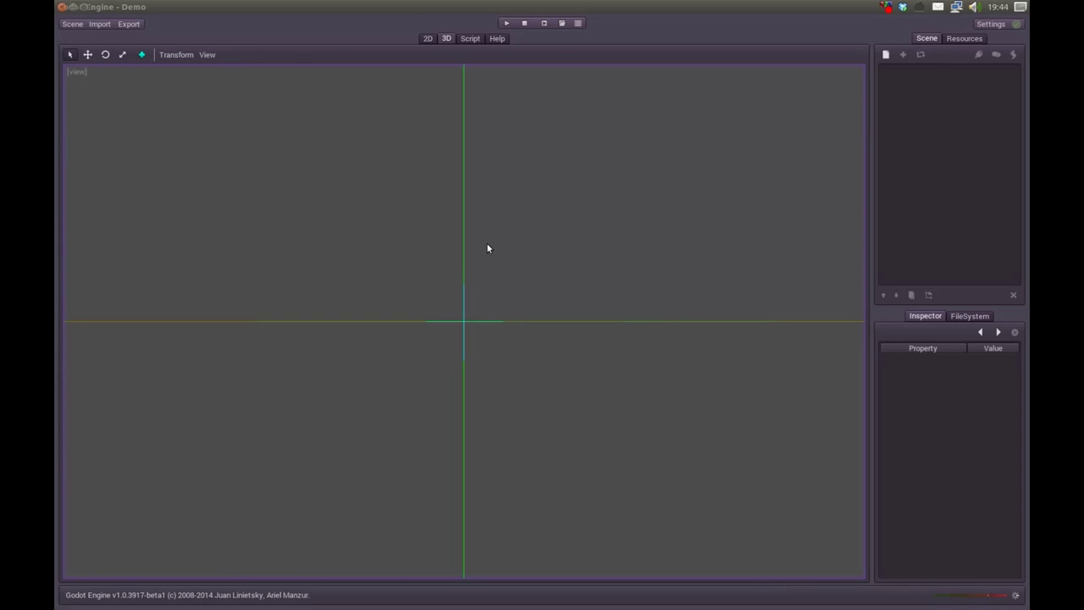
Step: Orbit the 3D grid, then browse the 2D, 3D, Script and Help workspaces, ending on 2D
mouse_move(494, 245)
middle_down()
mouse_move(461, 245)
mouse_move(502, 239)
mouse_move(498, 255)
middle_up()
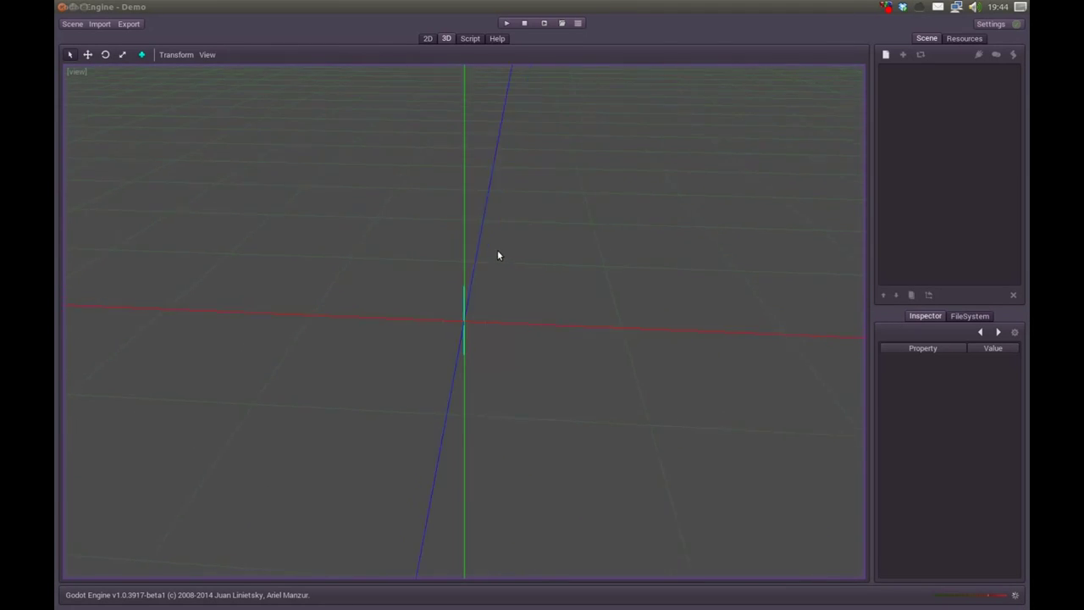
click(429, 38)
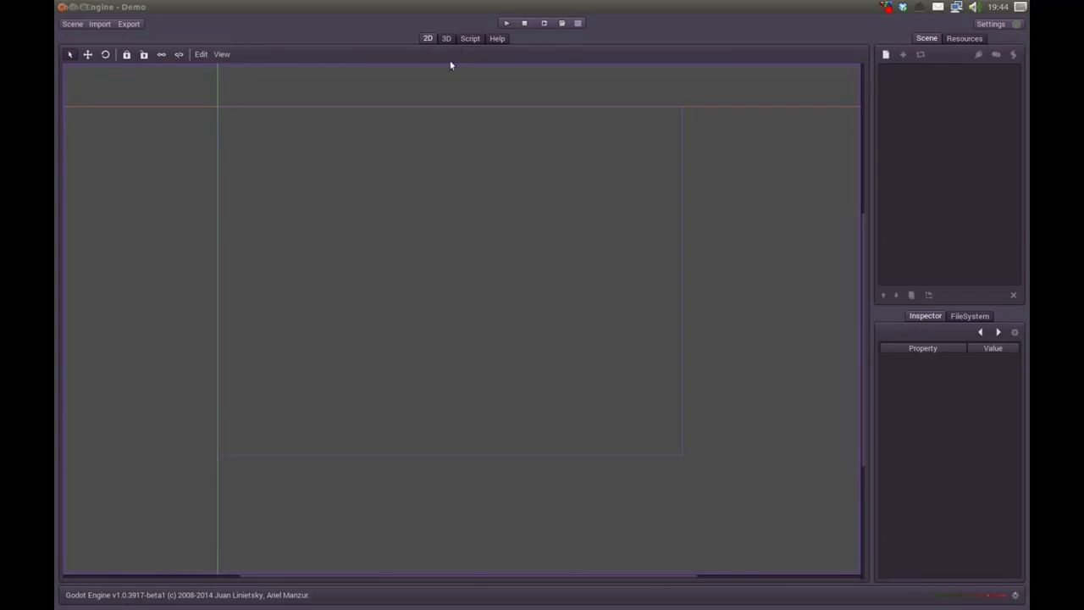
click(446, 39)
click(427, 39)
click(468, 40)
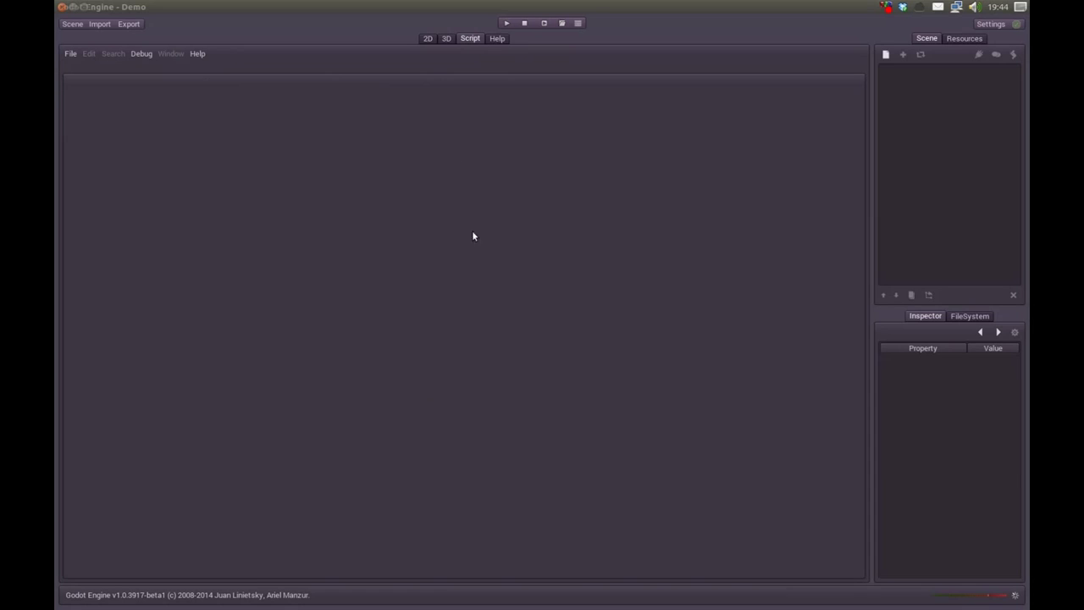
click(497, 39)
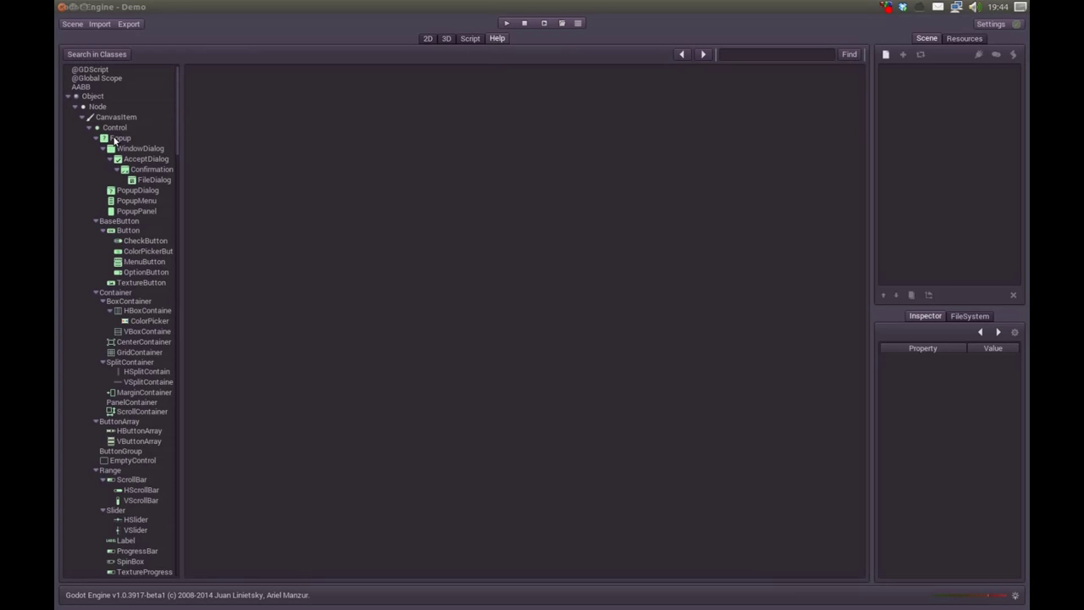
mouse_move(177, 117)
mouse_down()
mouse_move(172, 267)
mouse_move(173, 80)
mouse_up()
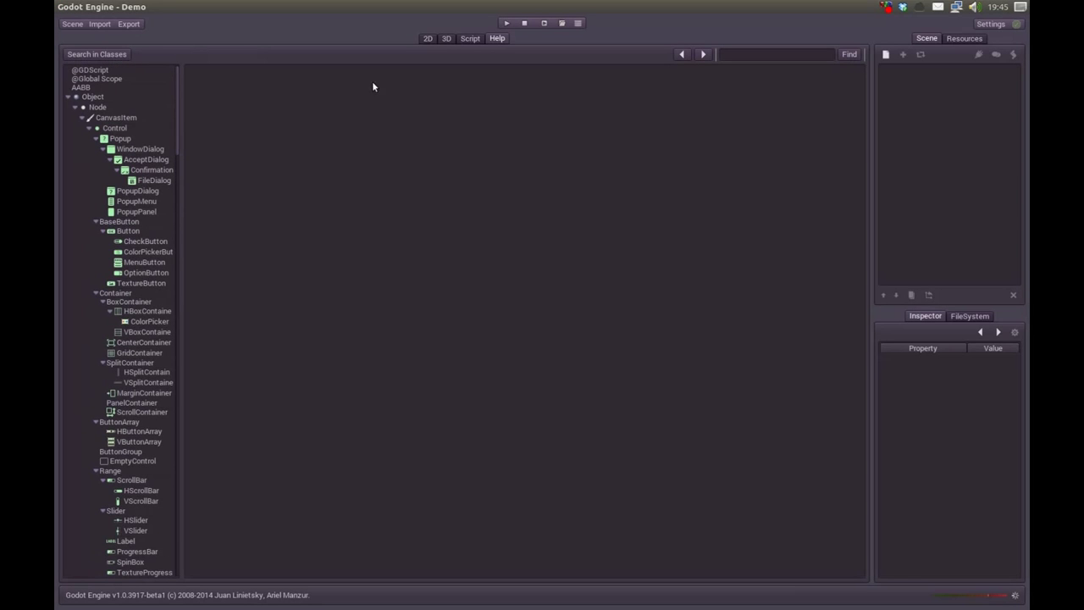
click(427, 39)
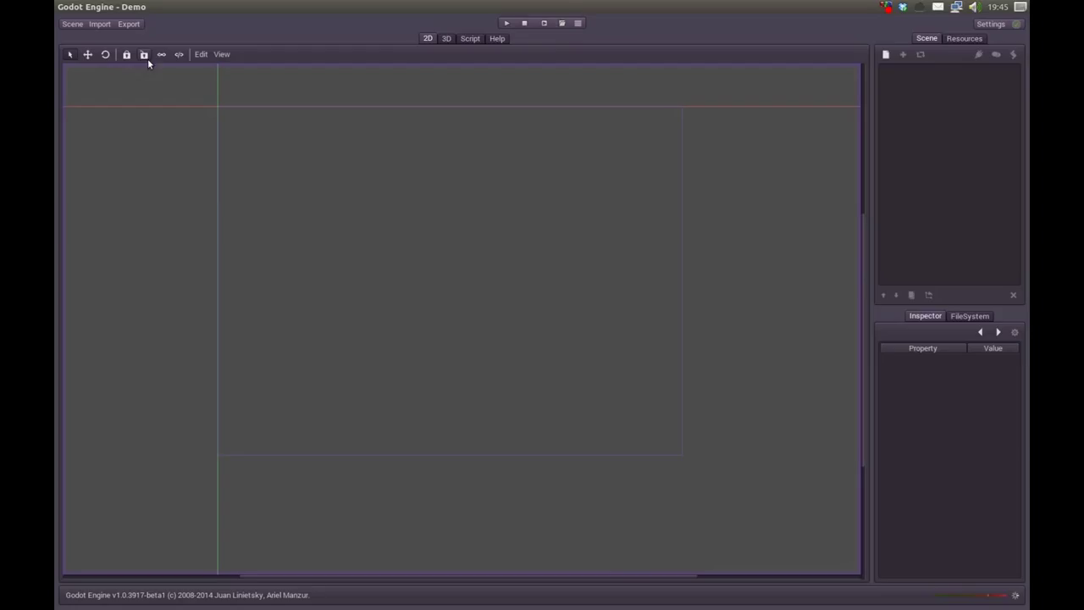
Step: Look through the 2D canvas View and Edit menus without changing anything
click(221, 56)
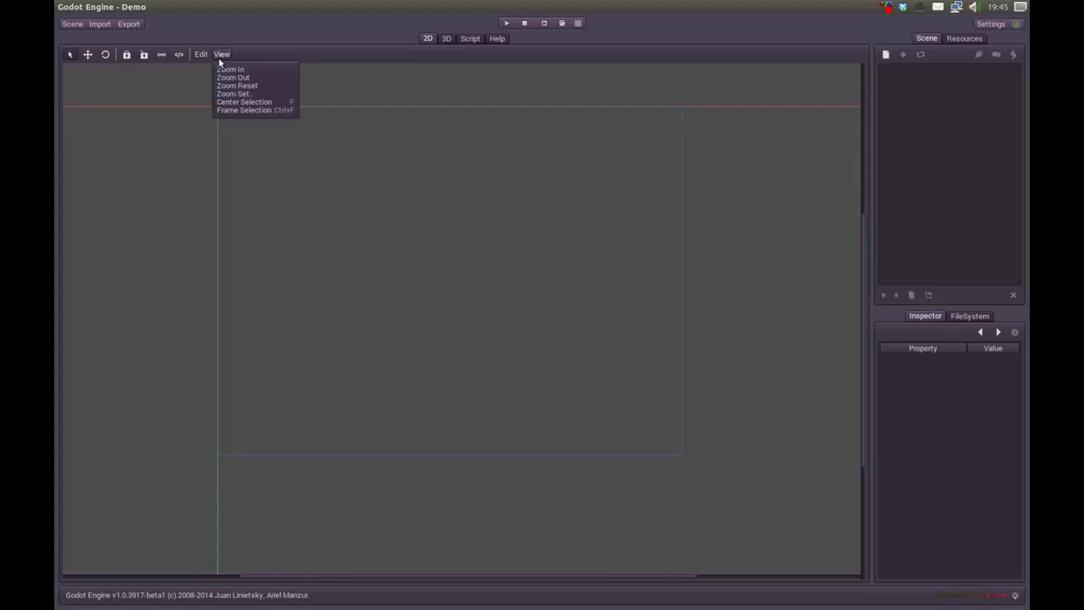
click(204, 55)
click(203, 56)
click(253, 34)
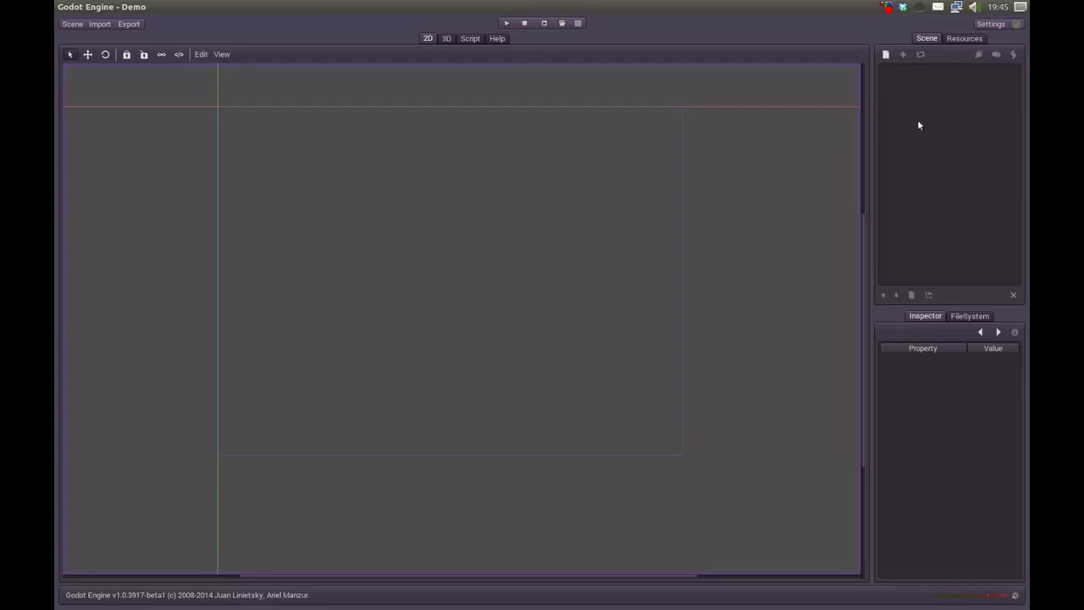
Step: Check the Resources, FileSystem, Inspector and Scene docks, then open Files on the godot folder
click(962, 41)
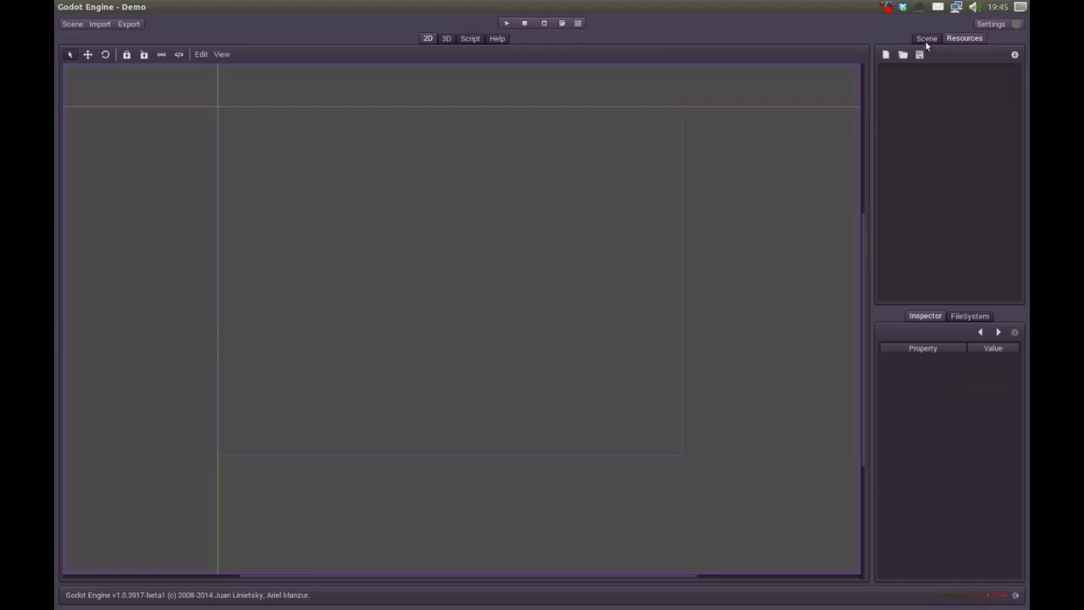
click(962, 318)
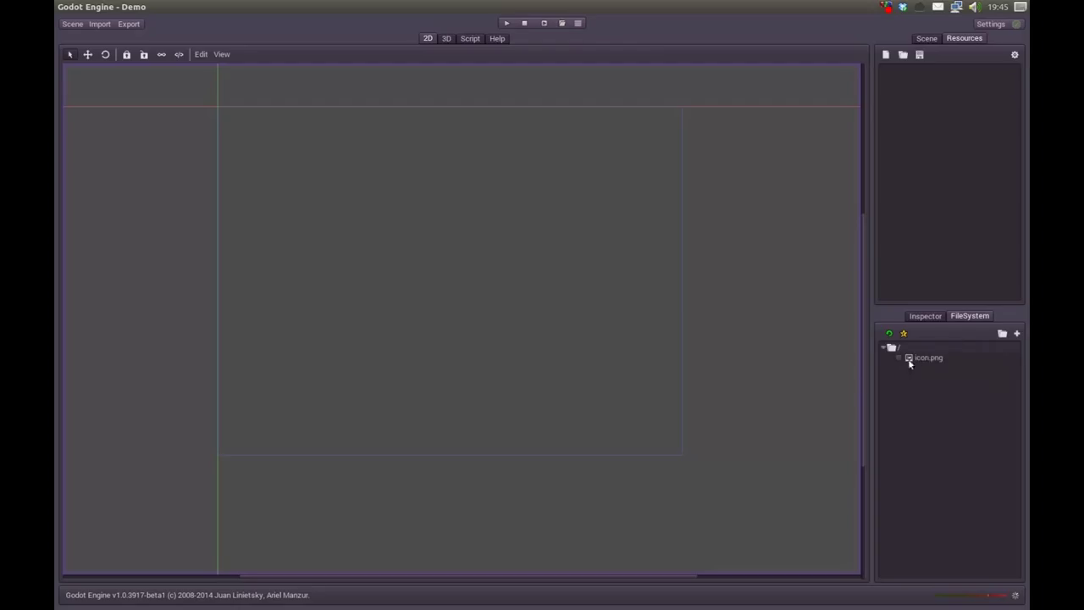
click(925, 317)
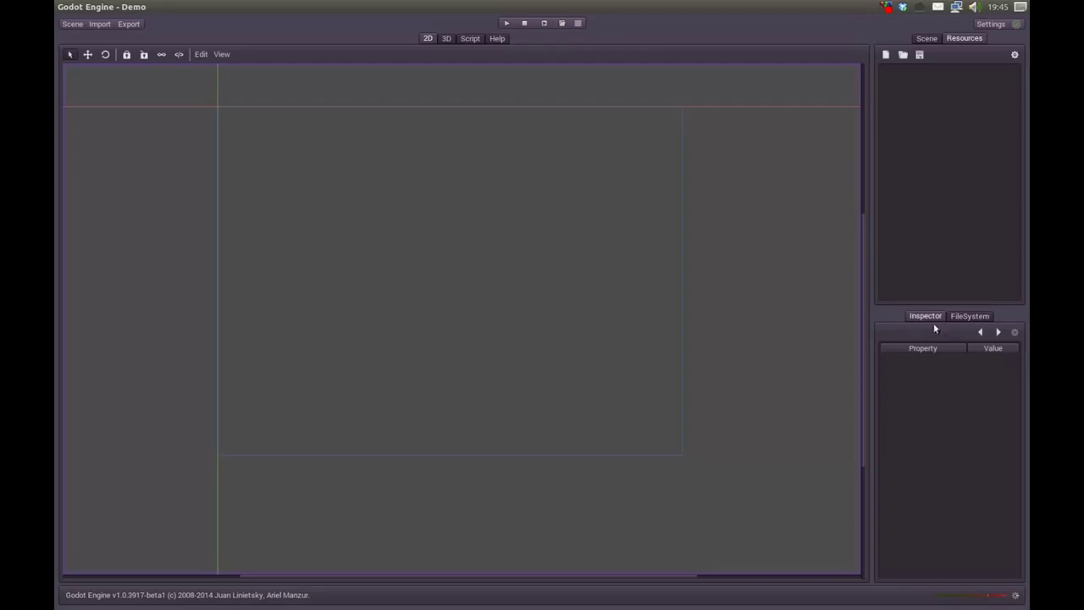
click(926, 39)
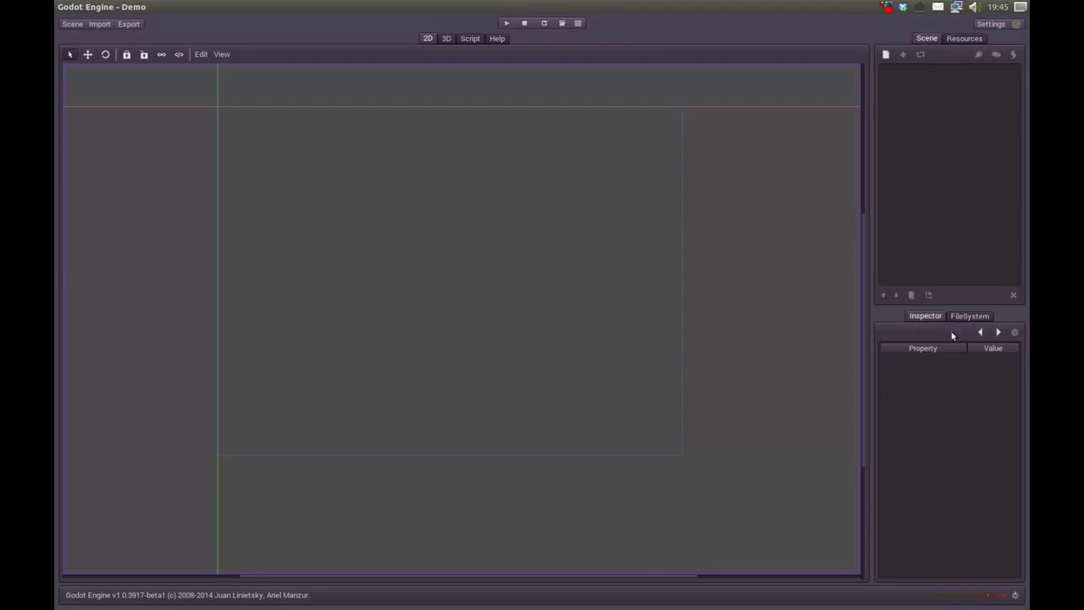
mouse_move(53, 265)
click(72, 68)
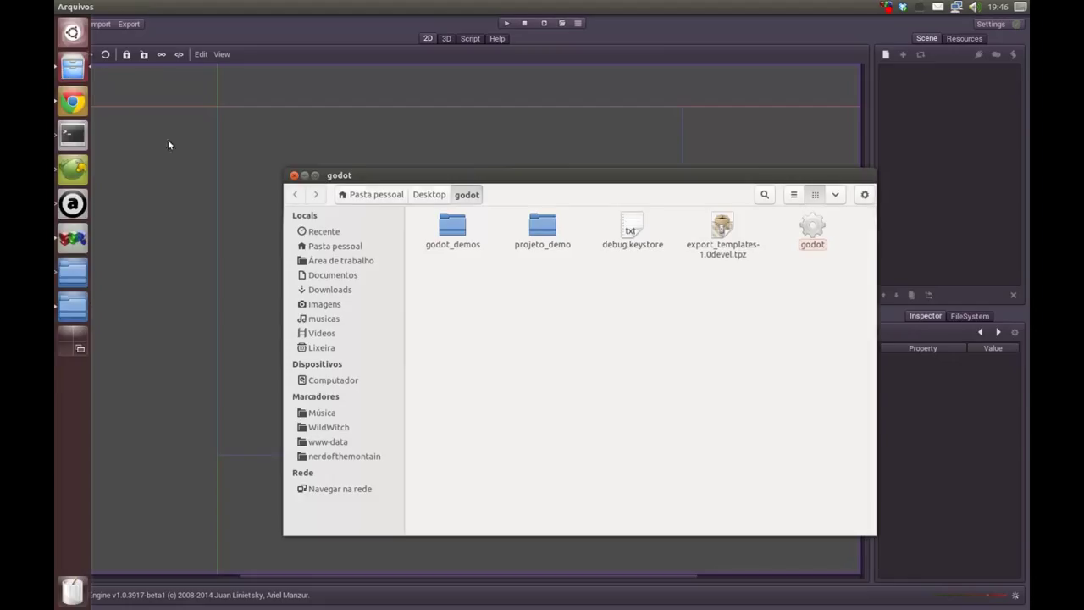
Step: Open the projeto_demo folder to see its engine.cfg and icon.png
double_click(556, 242)
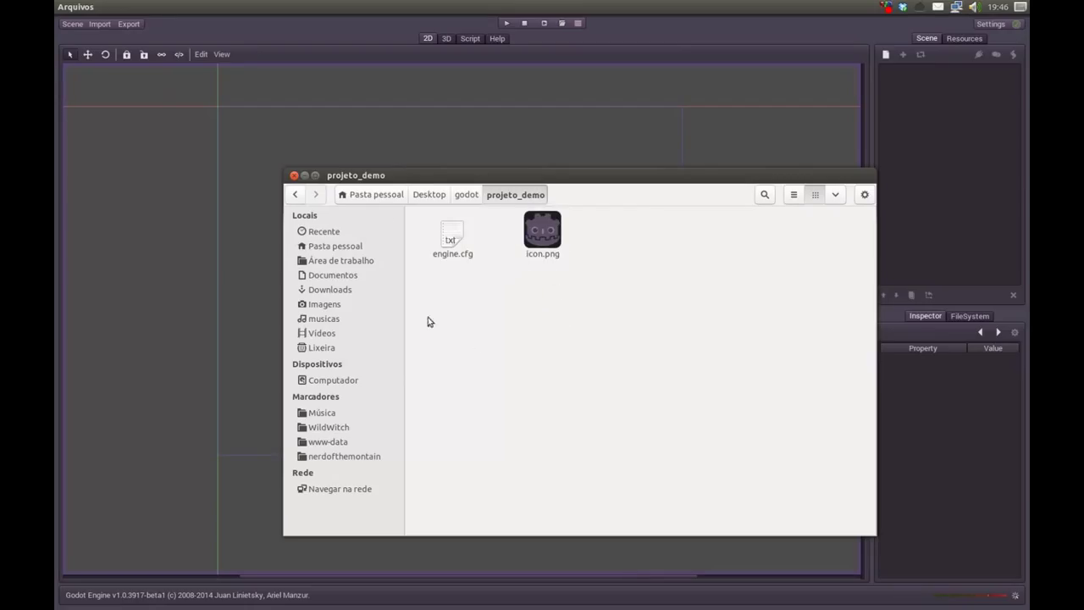
click(550, 253)
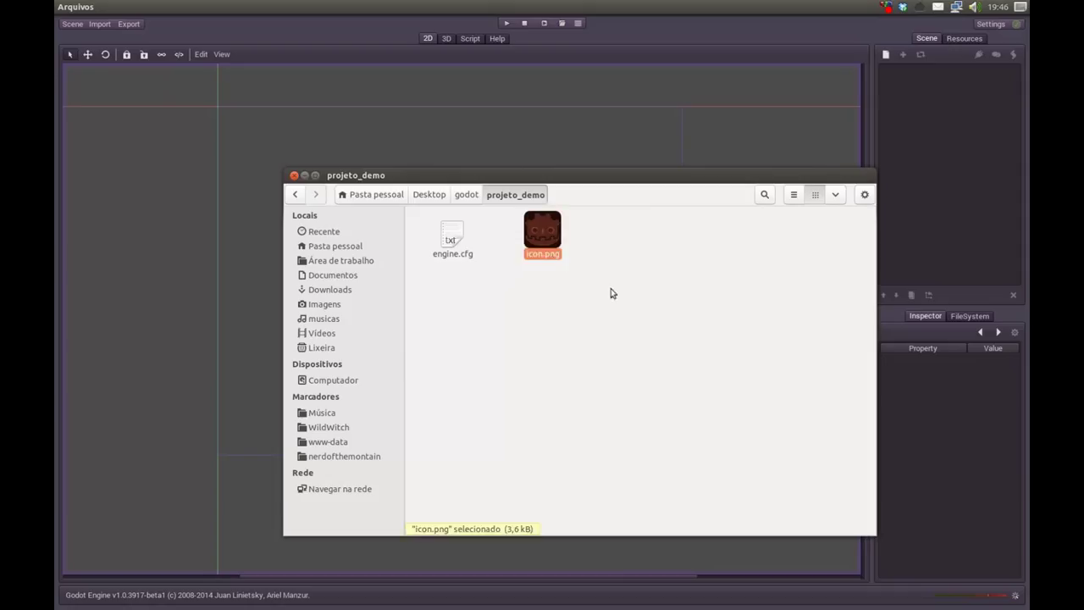
click(527, 279)
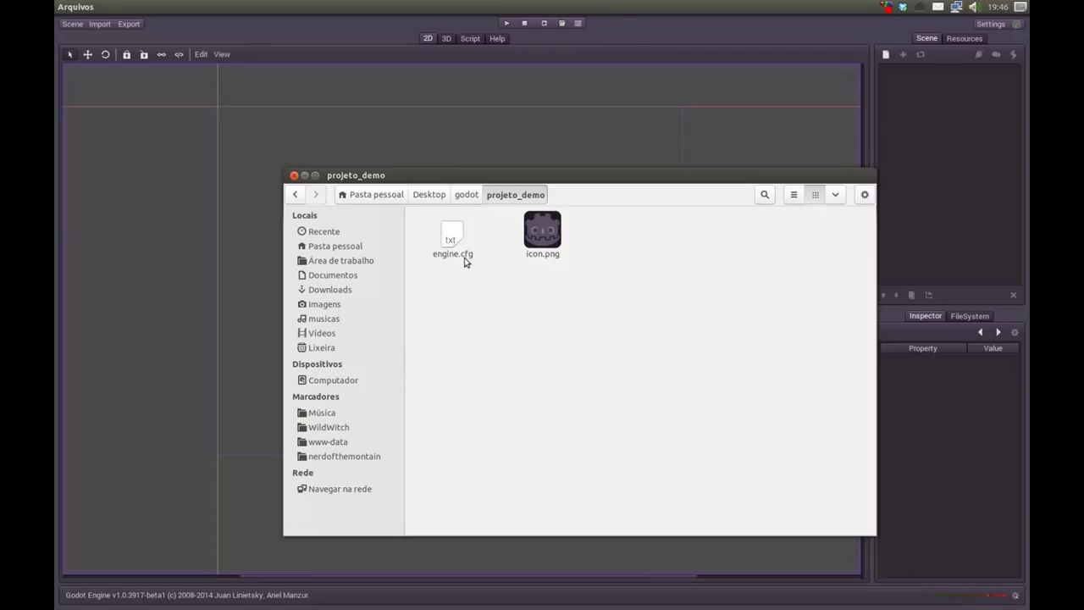
Step: Switch to Godot and back to Files, then open a second tab on projeto_demo
click(630, 38)
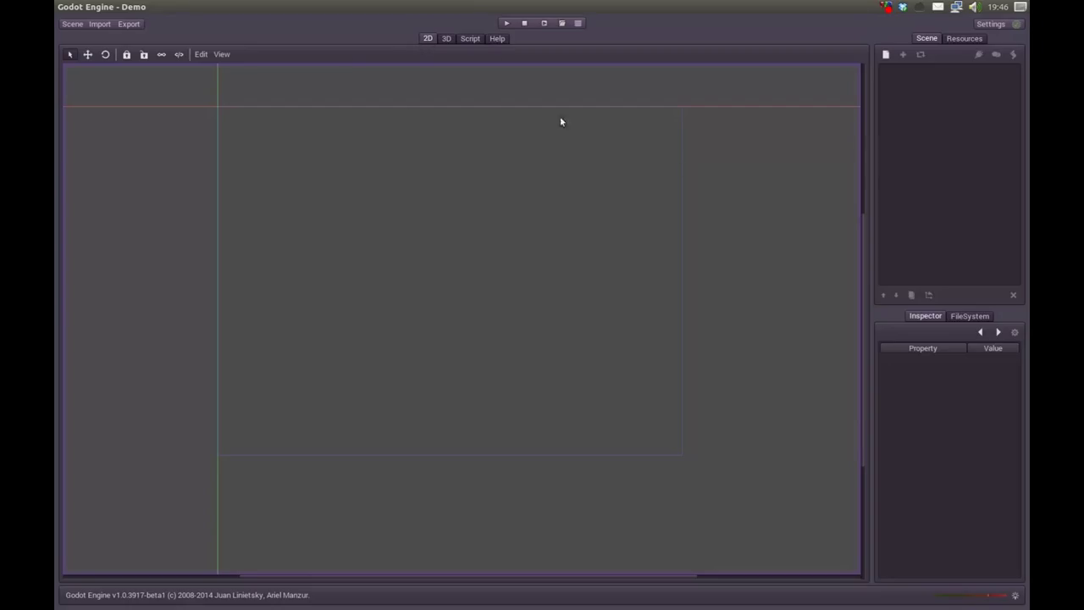
mouse_move(56, 136)
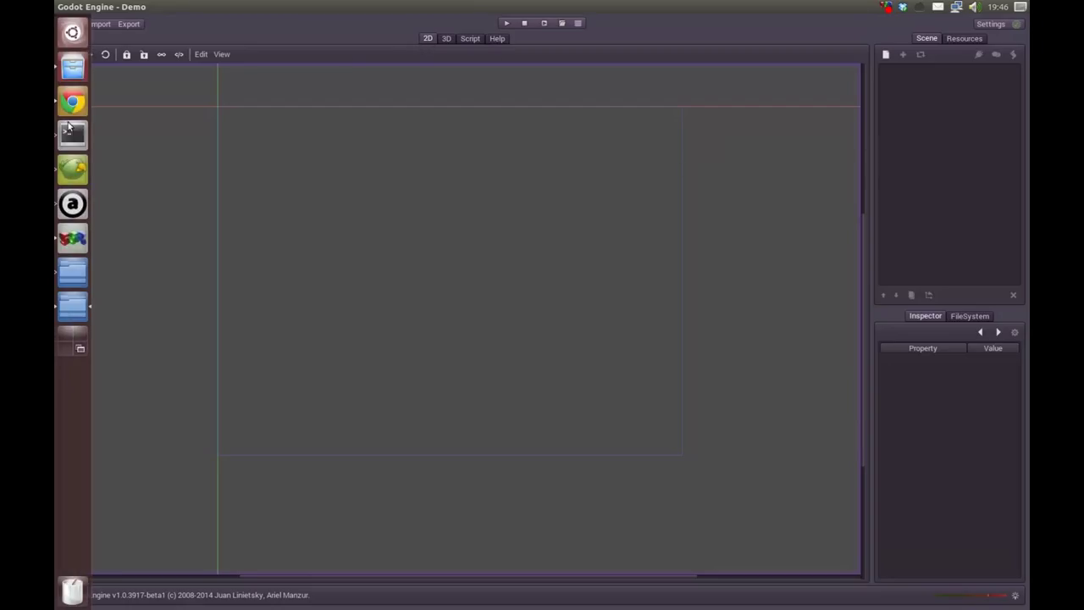
click(73, 76)
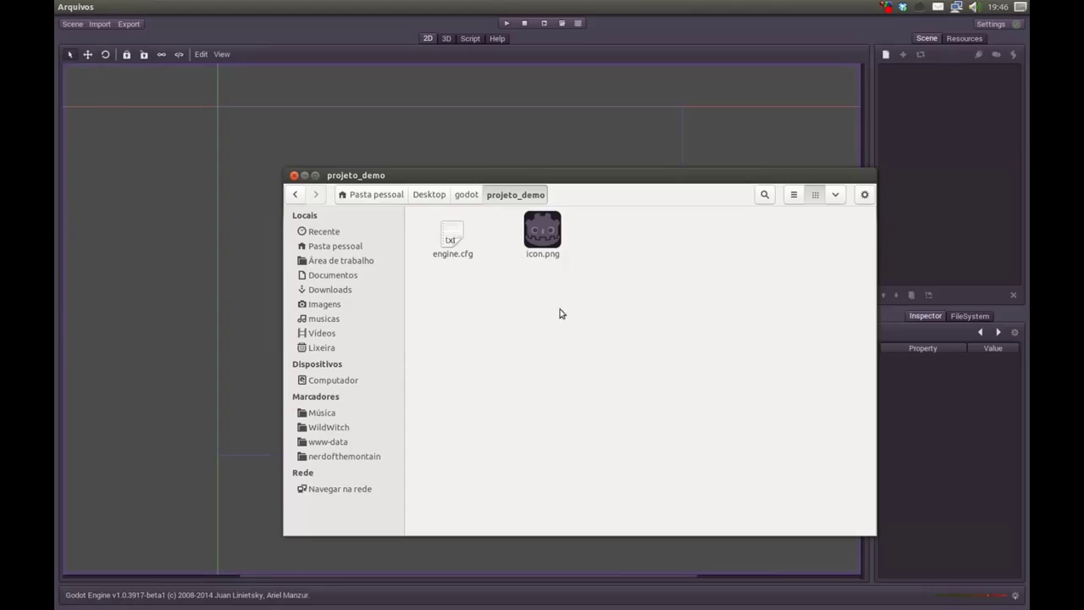
drag(596, 178, 597, 194)
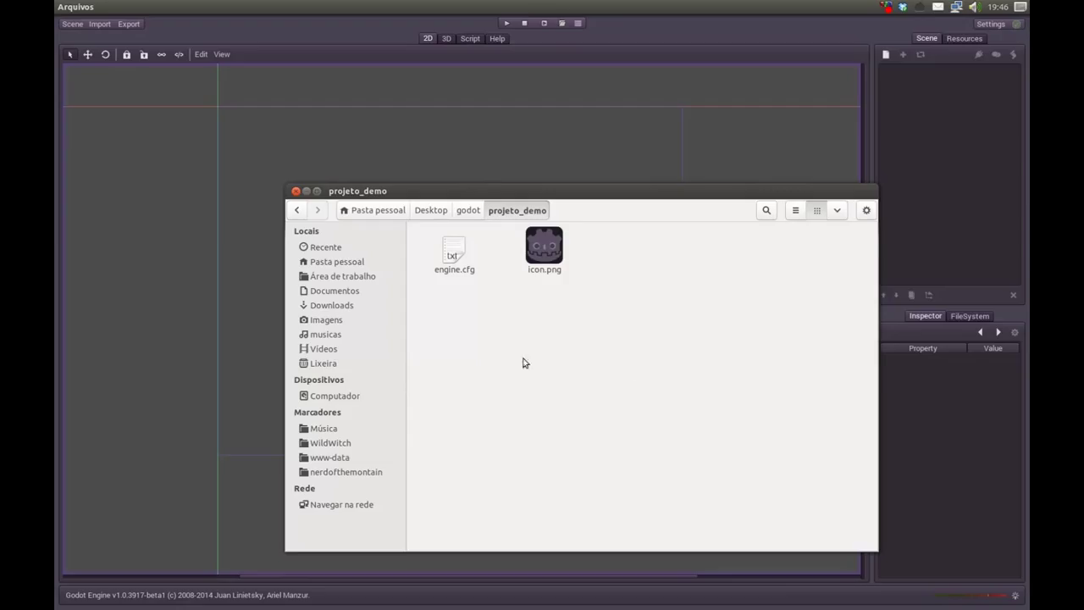
key(ctrl+t)
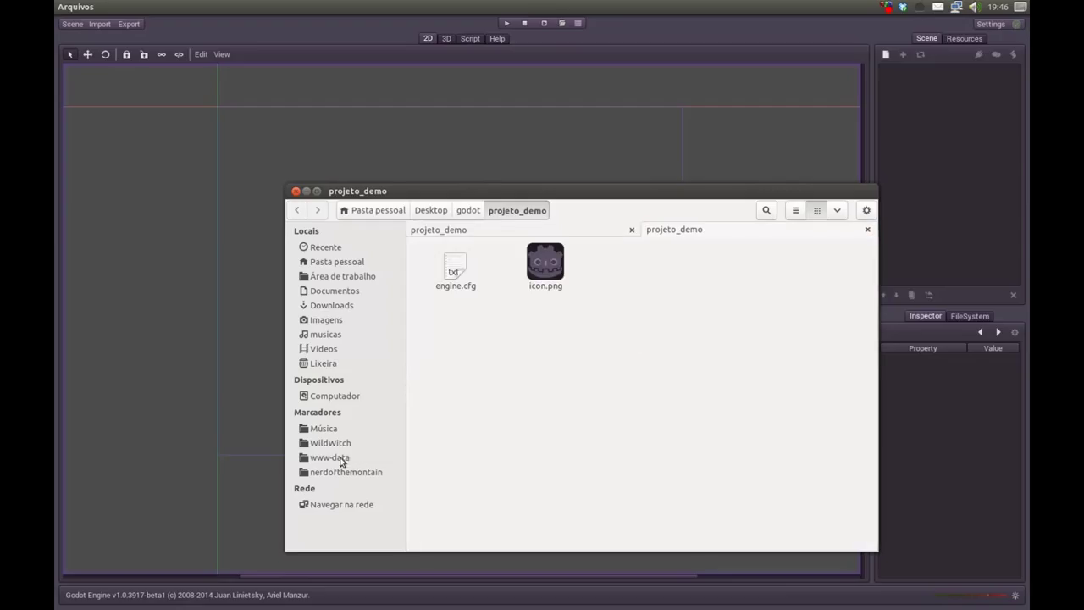
Step: Locate and select anjo.png in WildWitch/godot/plataform_egg1/sprites
click(346, 443)
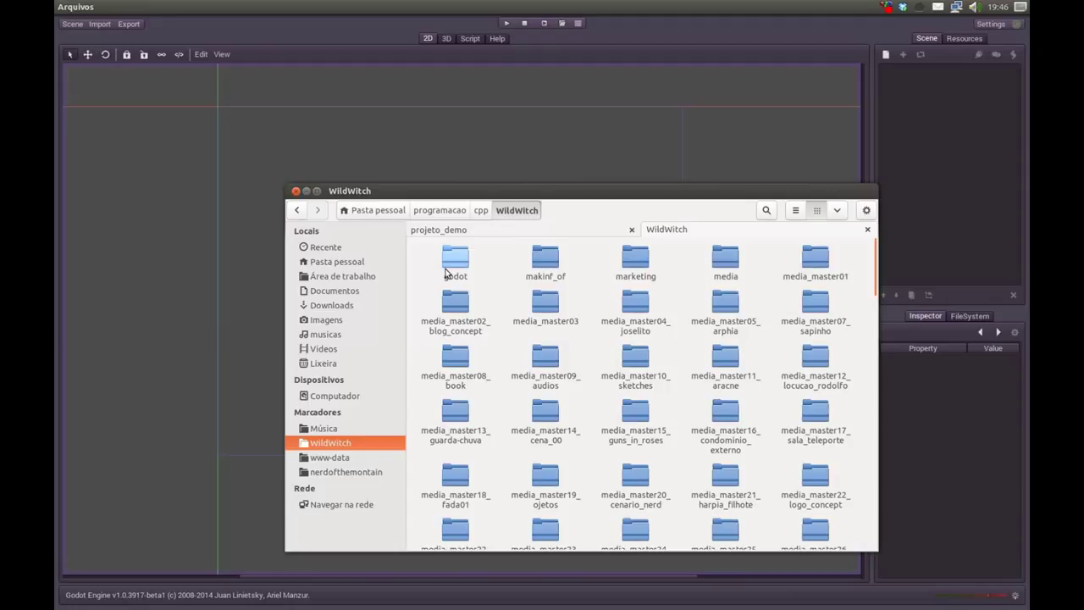
double_click(452, 268)
double_click(451, 273)
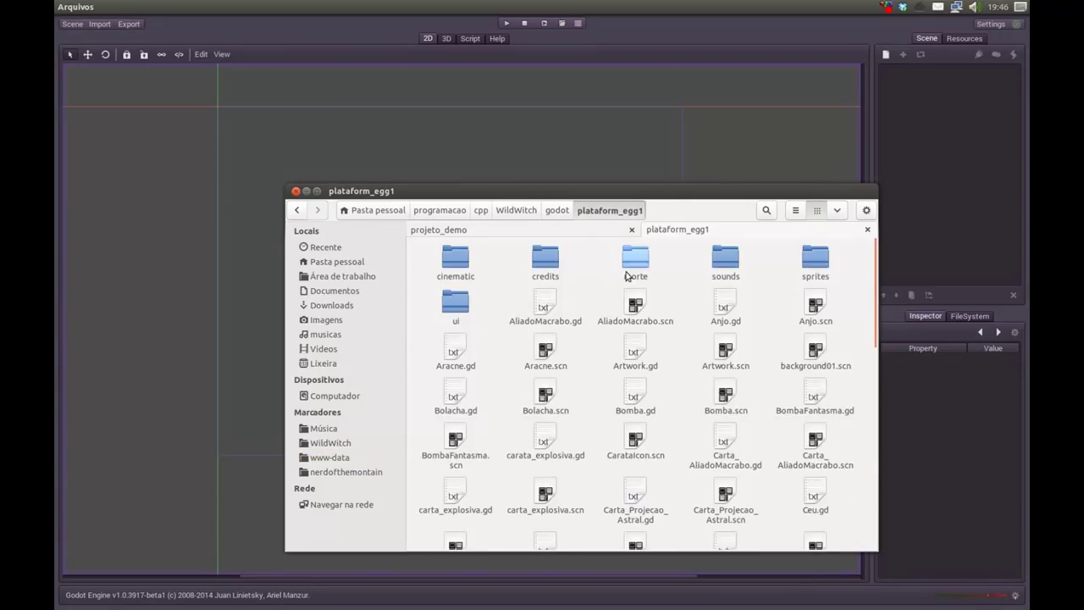
double_click(627, 273)
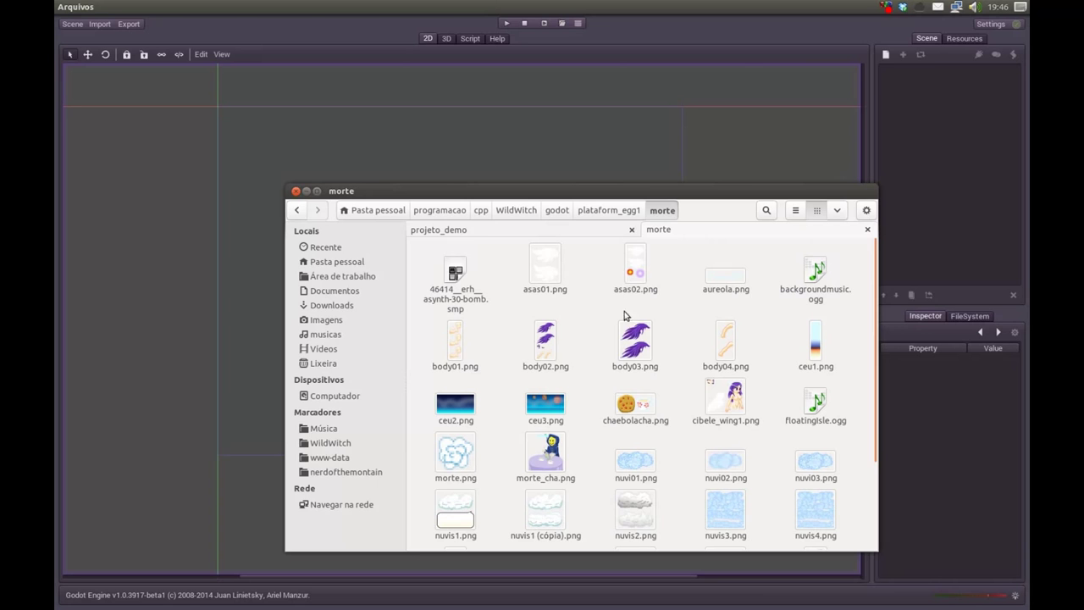
mouse_move(881, 307)
mouse_down()
mouse_move(878, 369)
mouse_move(876, 288)
mouse_up()
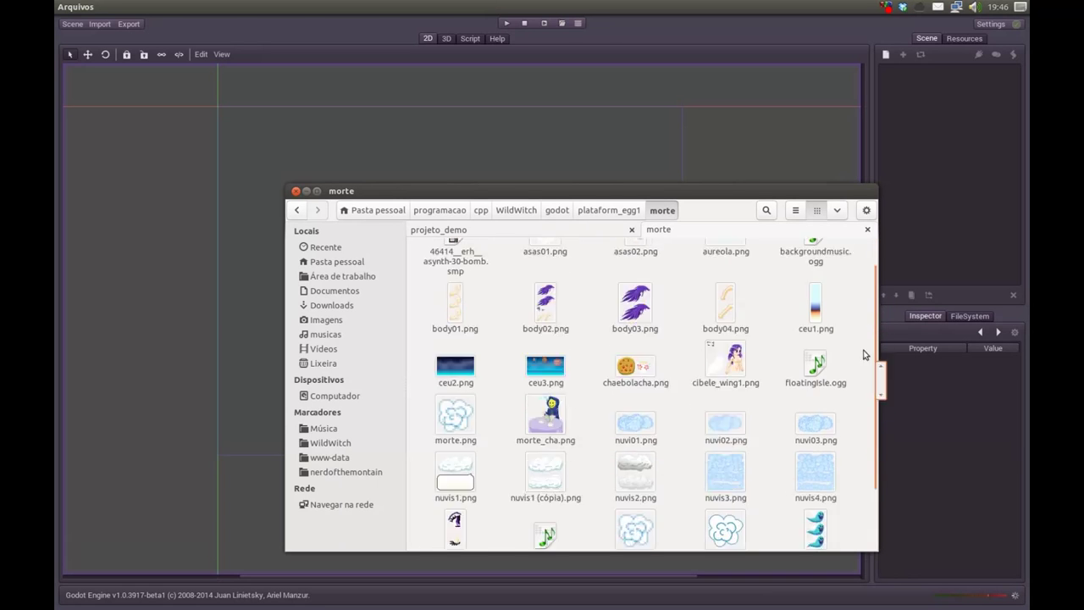
click(620, 211)
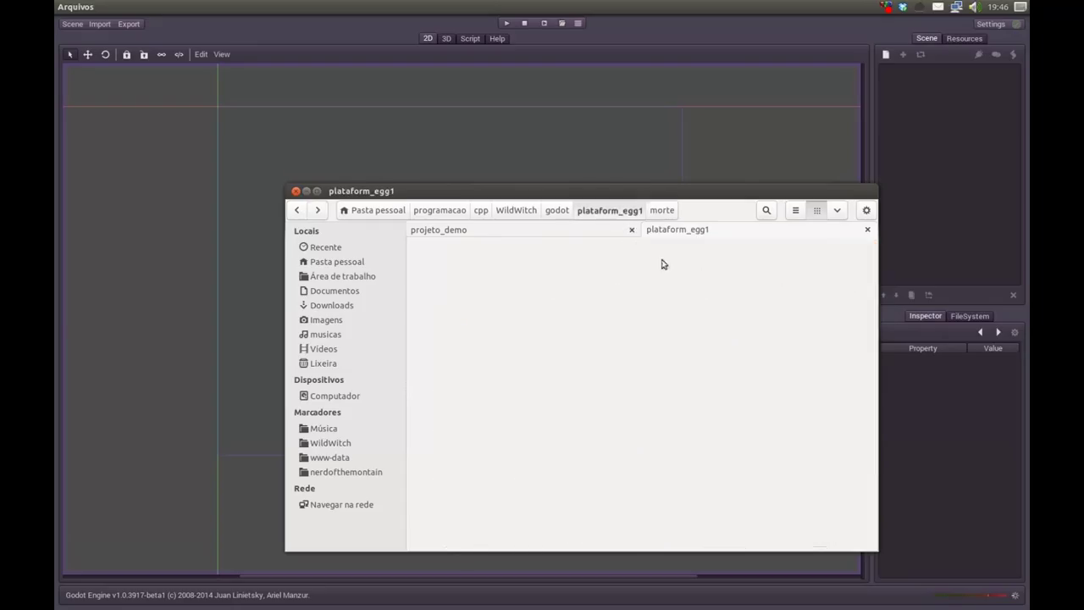
double_click(806, 270)
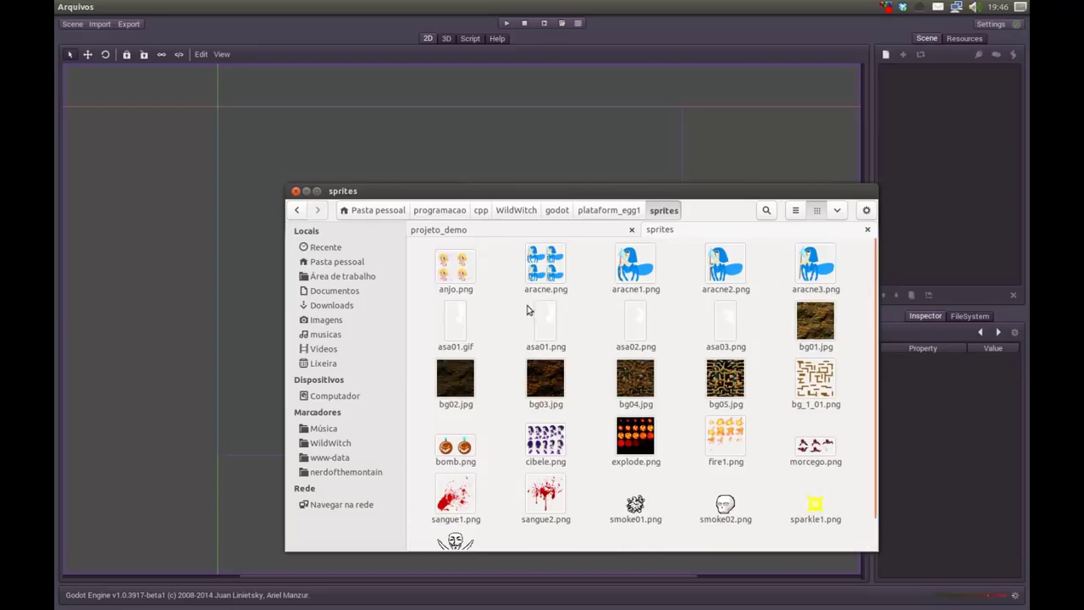
click(476, 287)
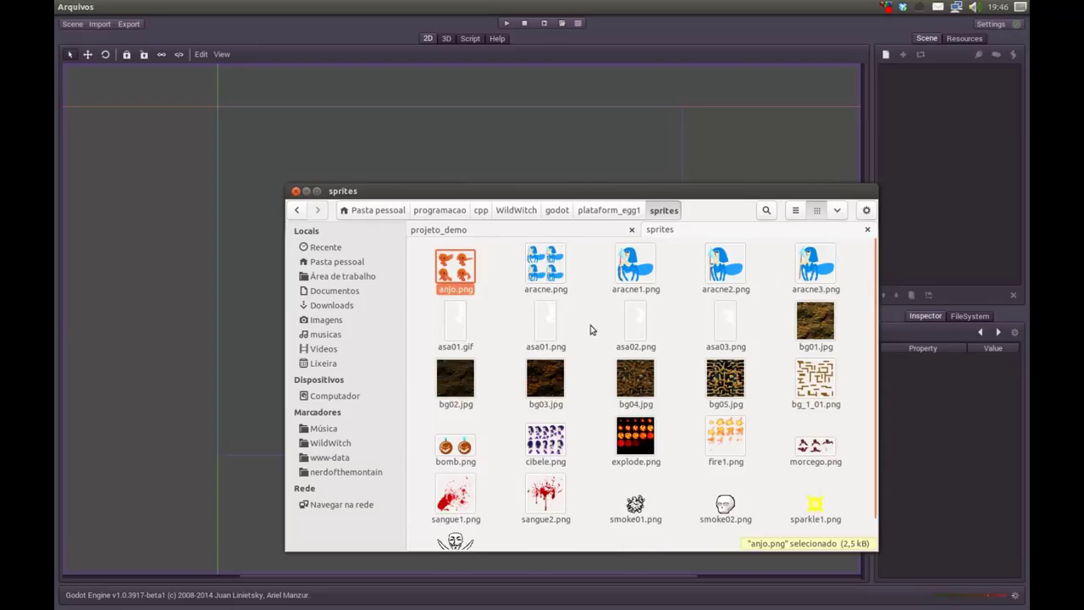
Step: Create a 'sprites' folder in projeto_demo and paste anjo.png into it
click(596, 233)
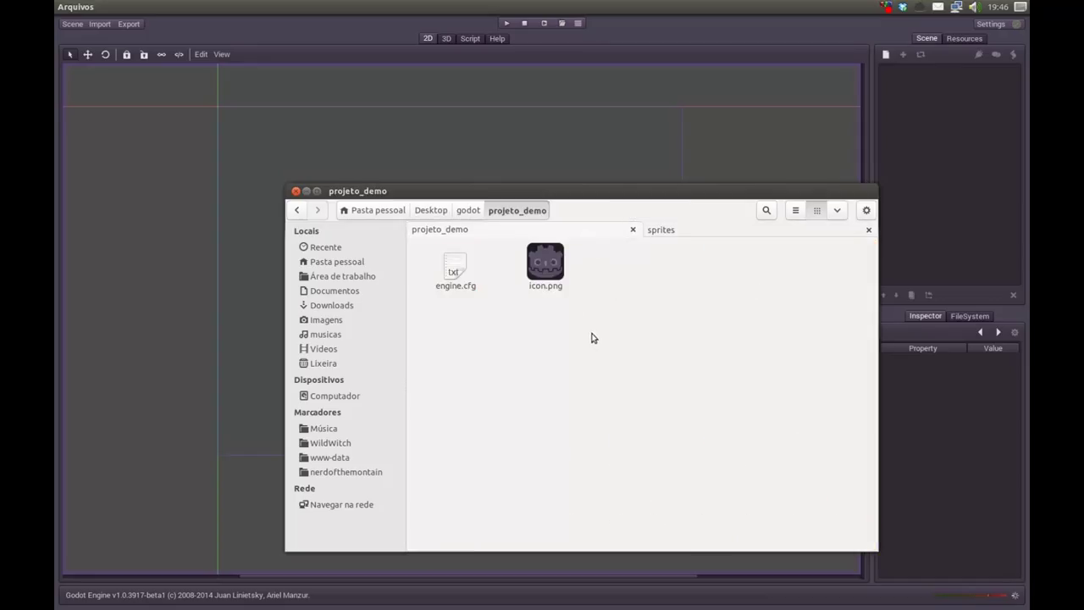
right_click(545, 364)
click(560, 376)
text(sprites)
key(Return)
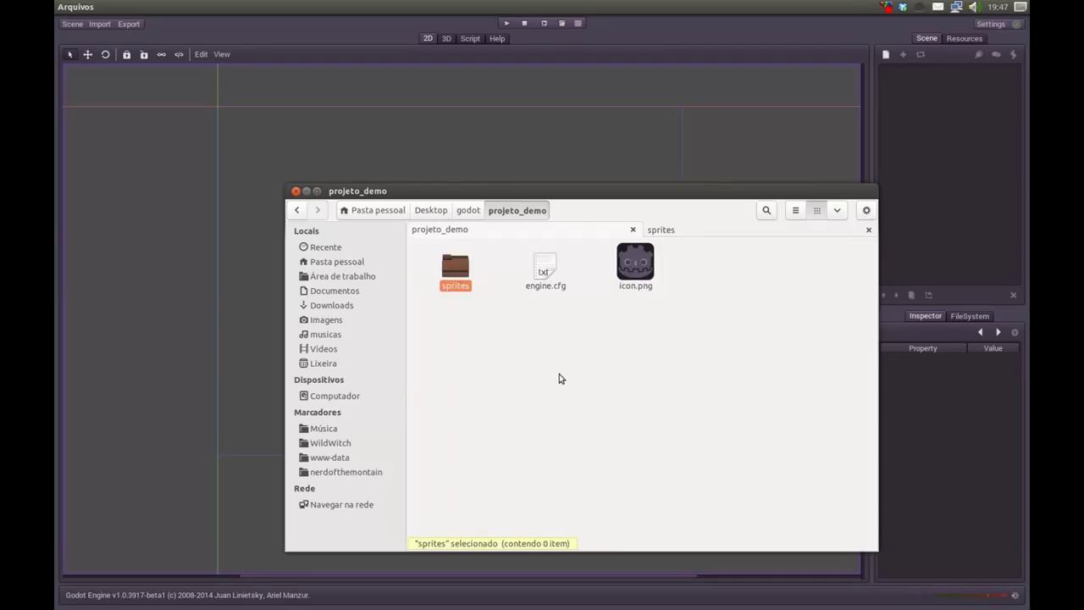
key(Return)
key(ctrl+v)
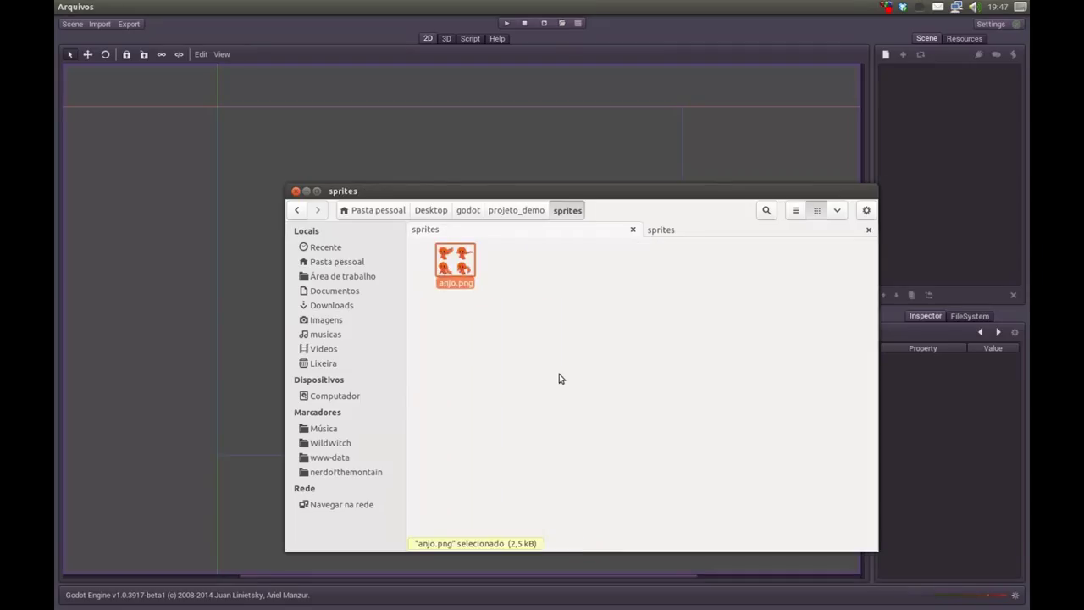
click(559, 379)
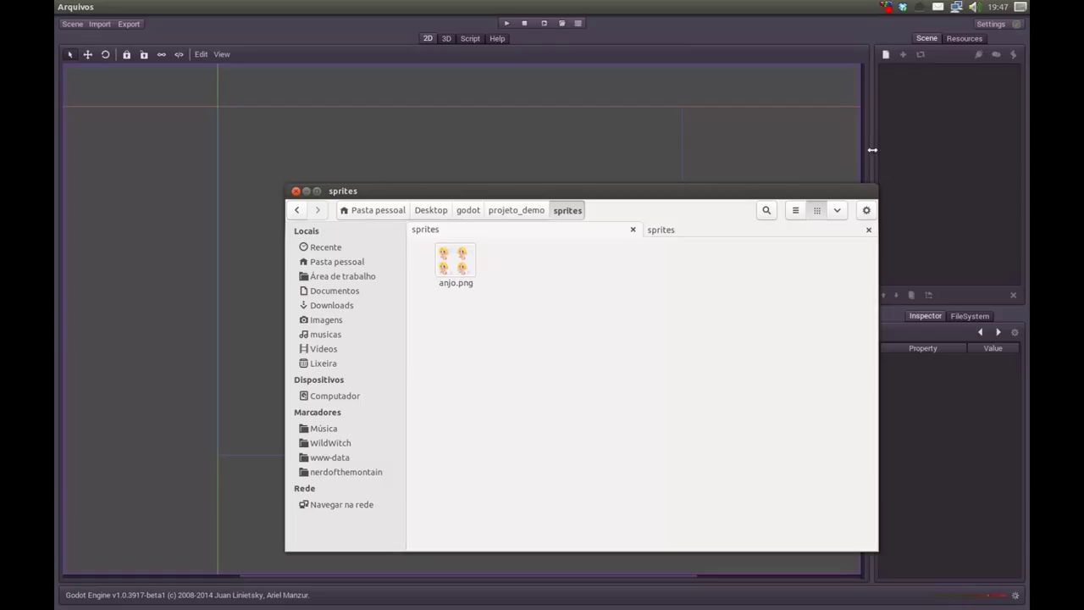
click(912, 157)
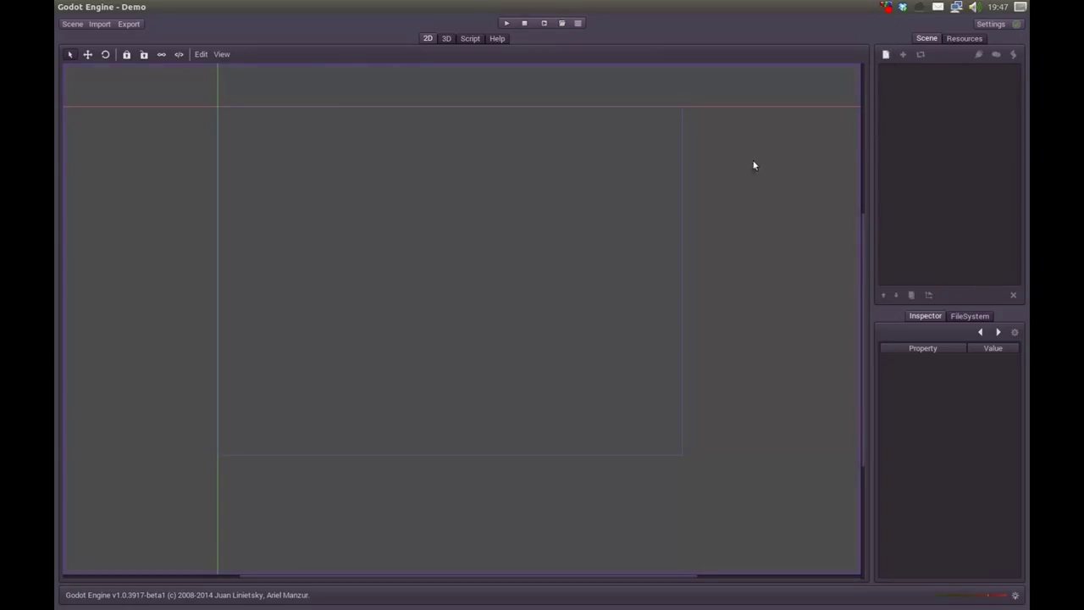
Step: Create a basic Node as the scene root and rename it 'cena'
click(887, 55)
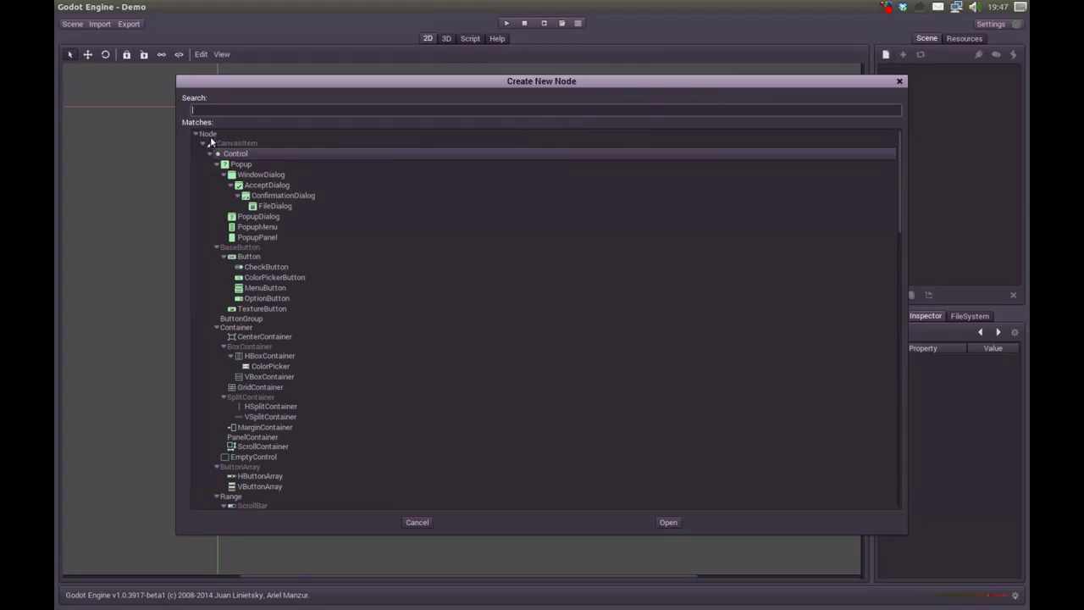
click(203, 135)
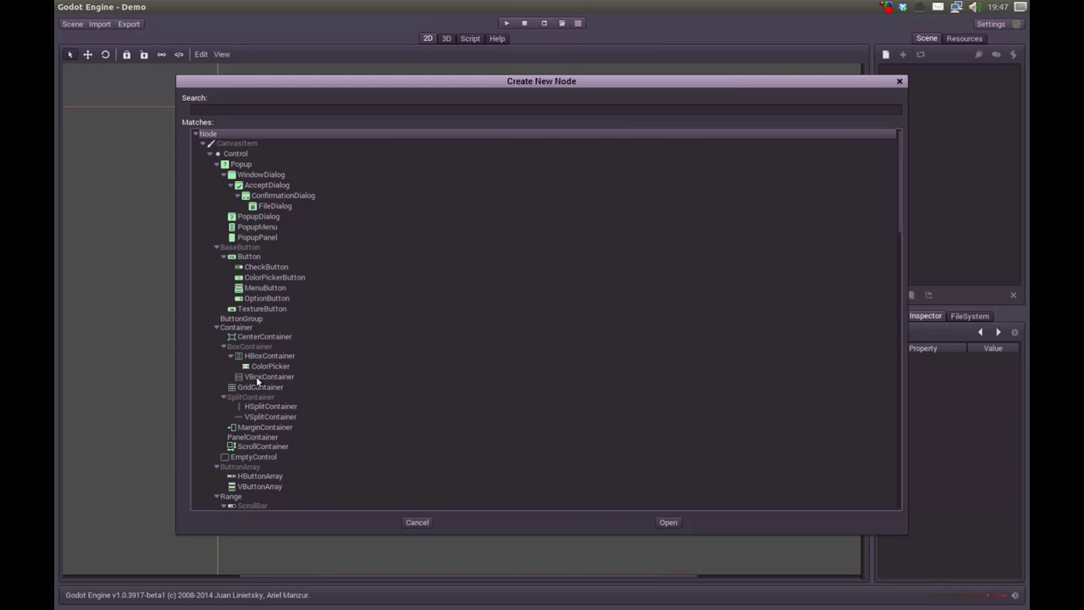
mouse_move(899, 237)
mouse_down()
mouse_move(891, 416)
mouse_move(846, 132)
mouse_up()
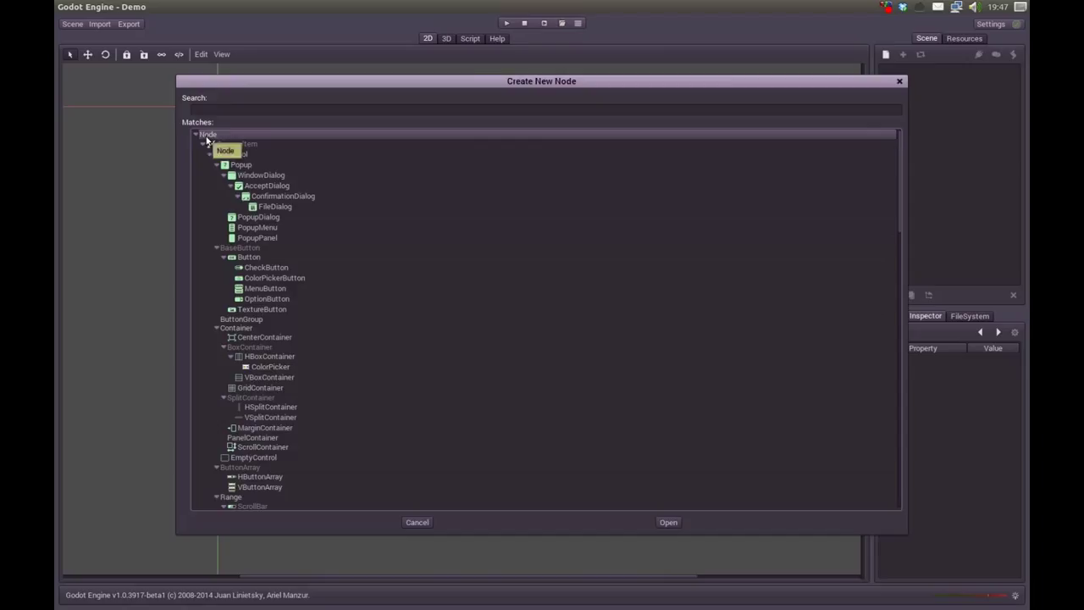
double_click(207, 139)
double_click(906, 71)
text(cena)
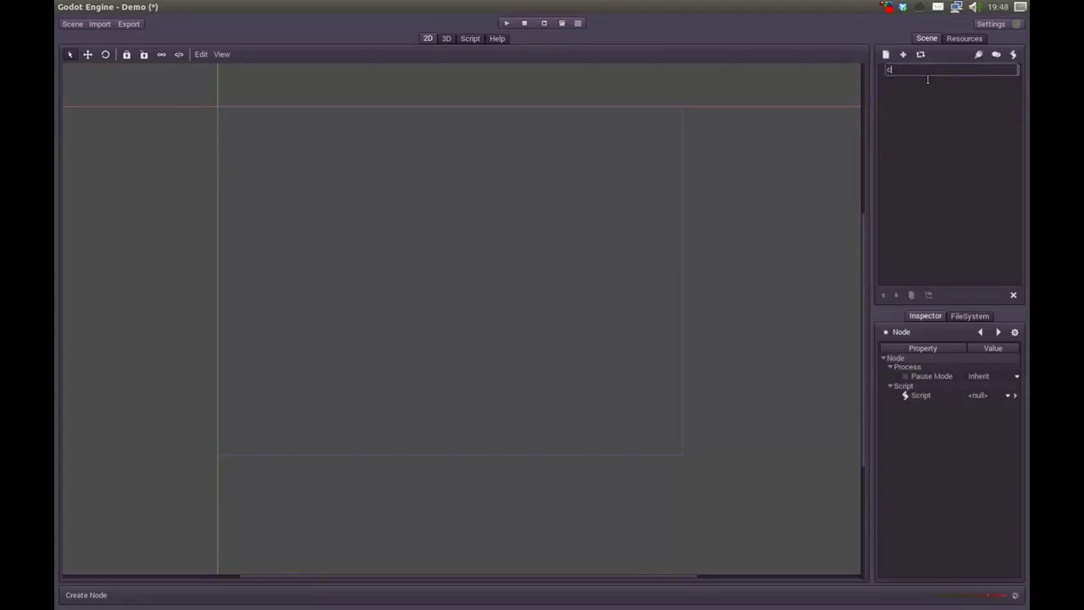
key(Return)
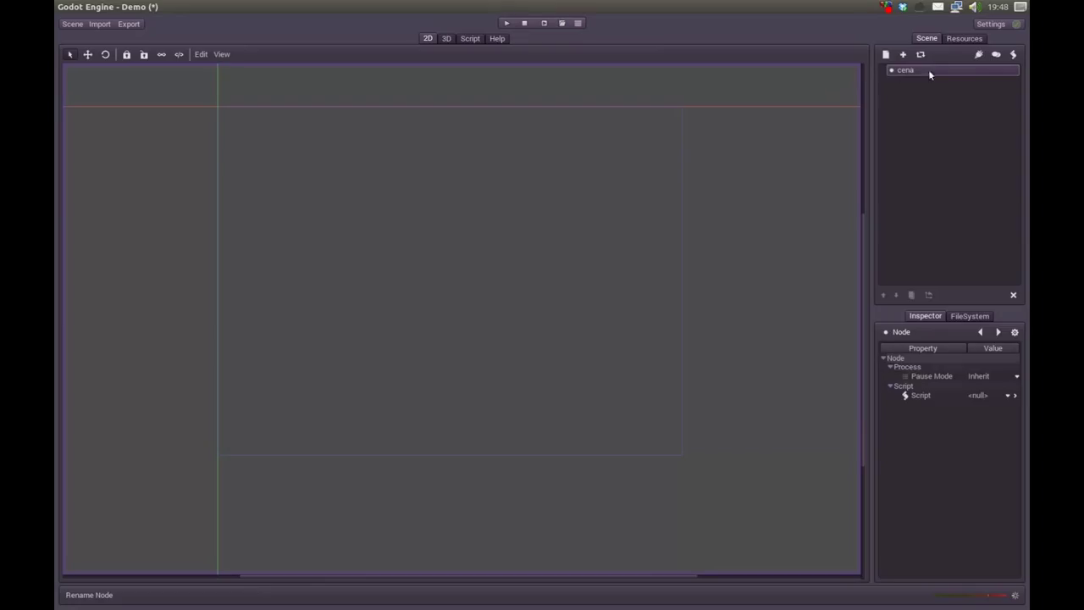
key(Return)
Step: Add a Sprite under cena by searching 'spri', then choose Load for its Texture
click(886, 55)
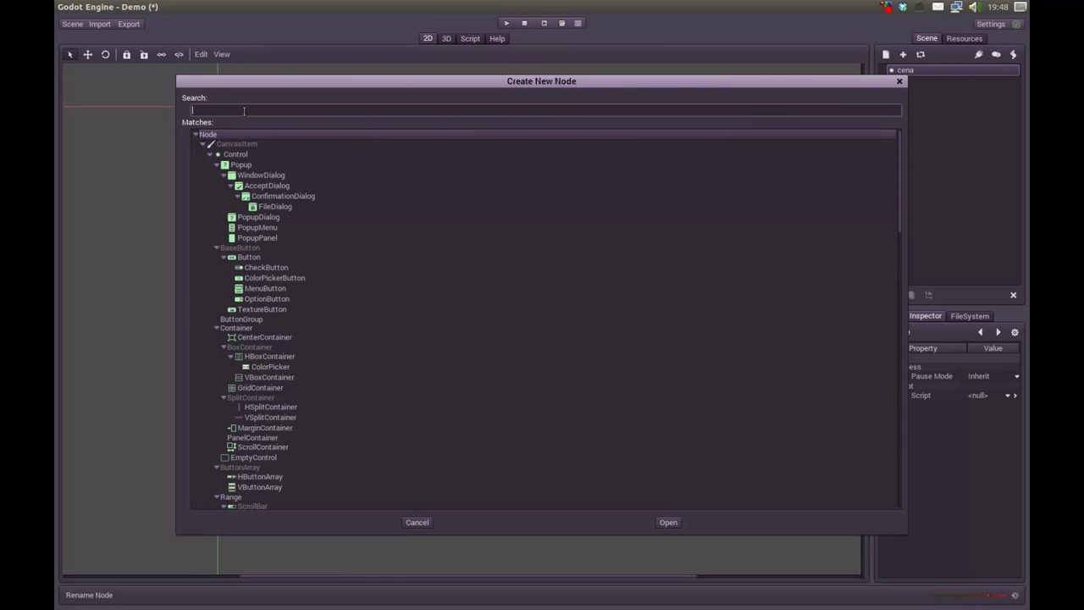
text(spri)
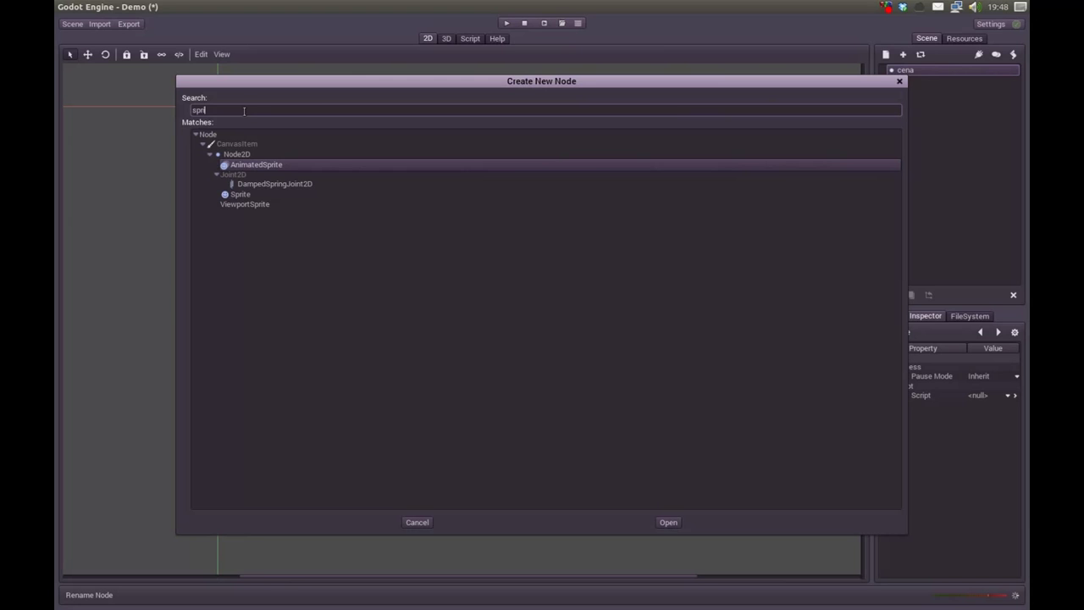
double_click(233, 198)
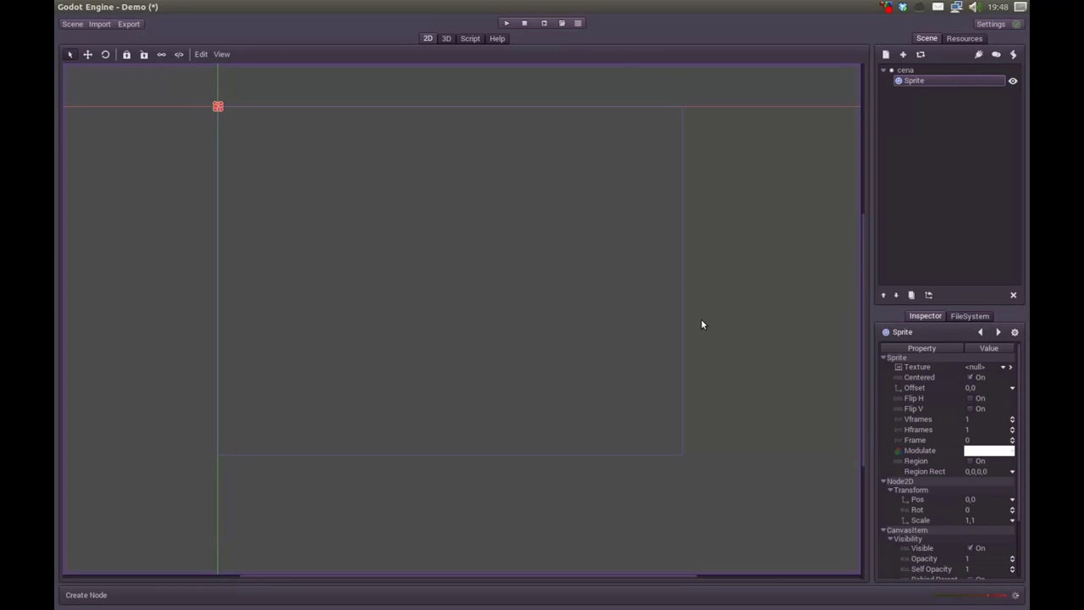
middle_drag(249, 137, 381, 241)
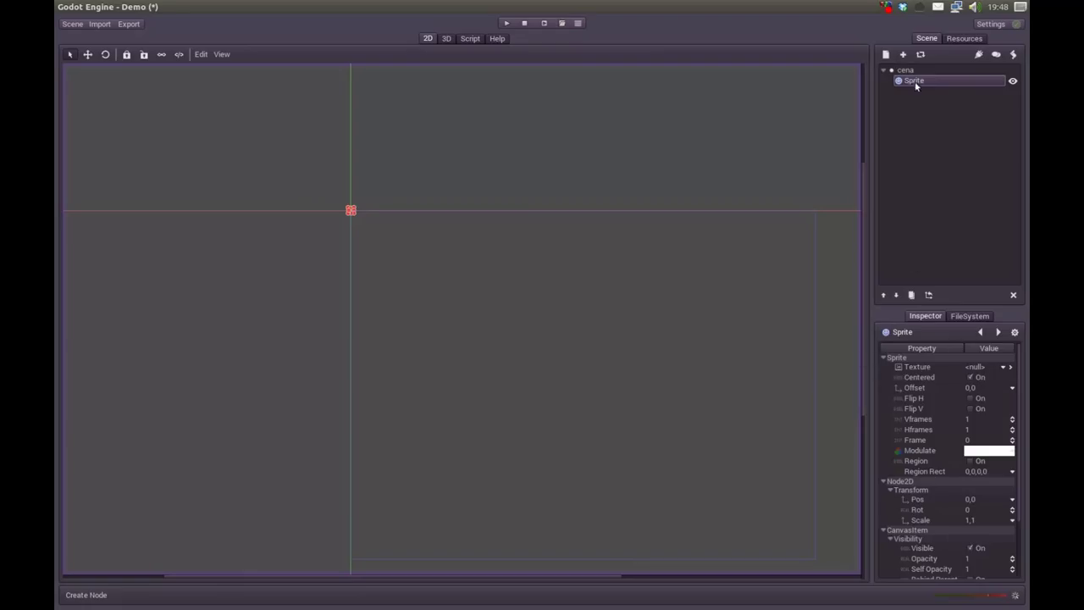
click(1000, 368)
click(969, 415)
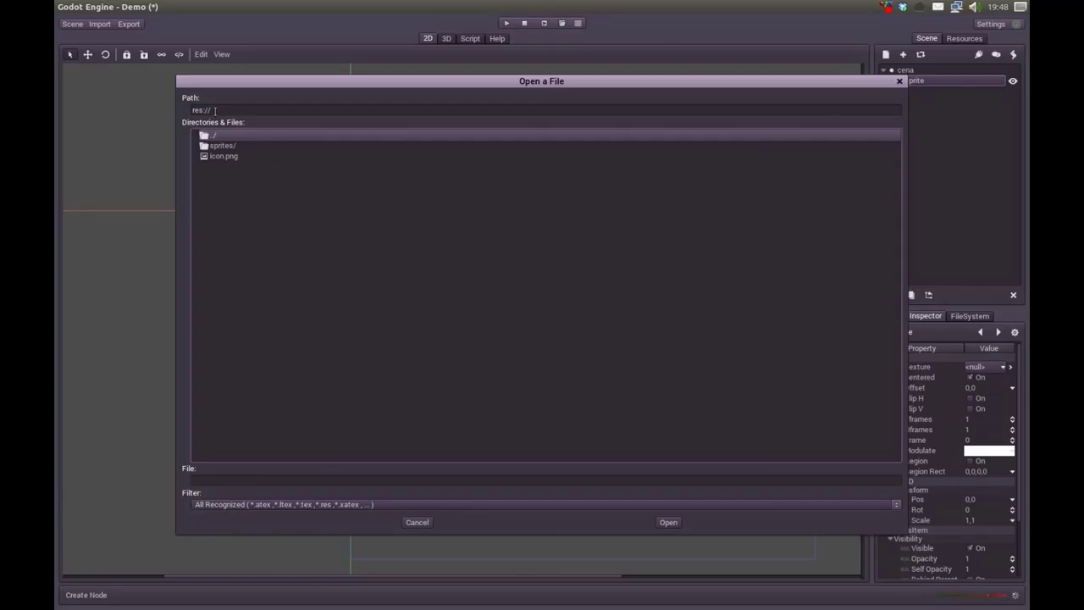
Step: Load res://sprites/anjo.png as the Sprite's texture, showing four angel frames
drag(216, 110, 191, 111)
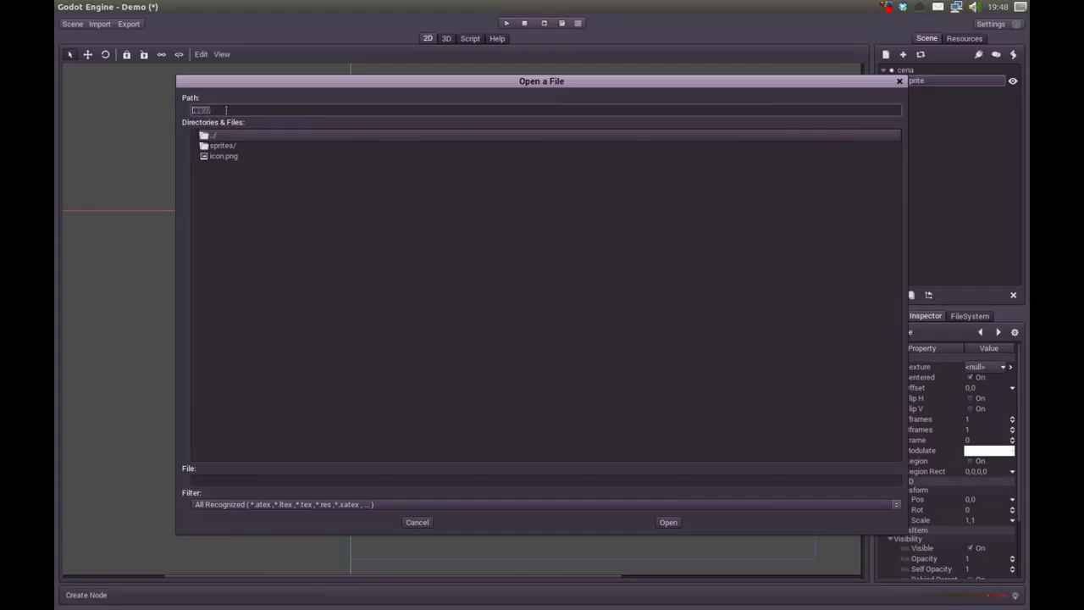
click(239, 197)
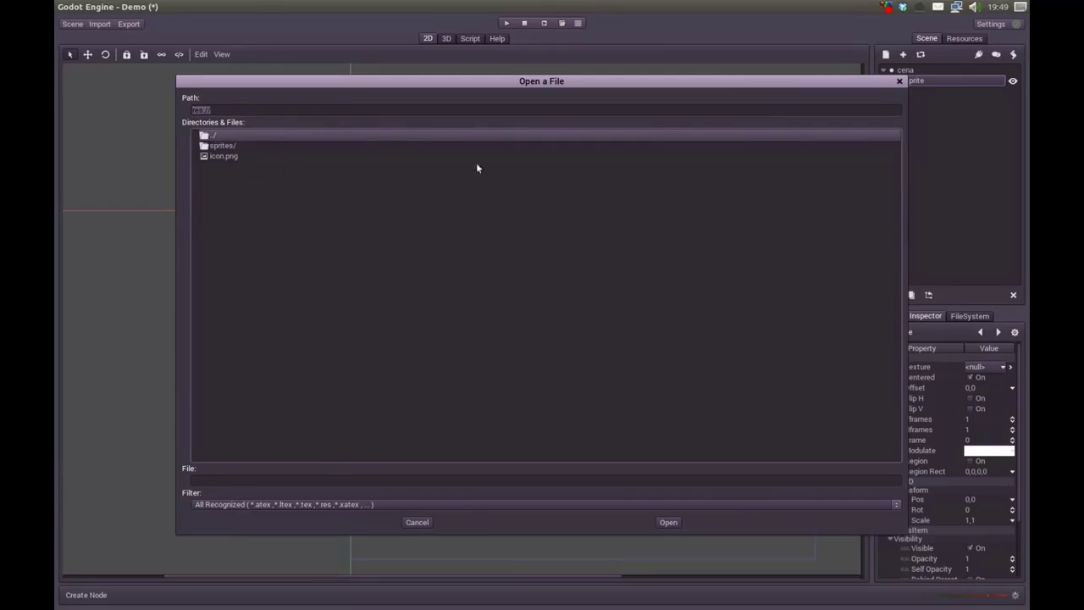
double_click(225, 146)
double_click(225, 146)
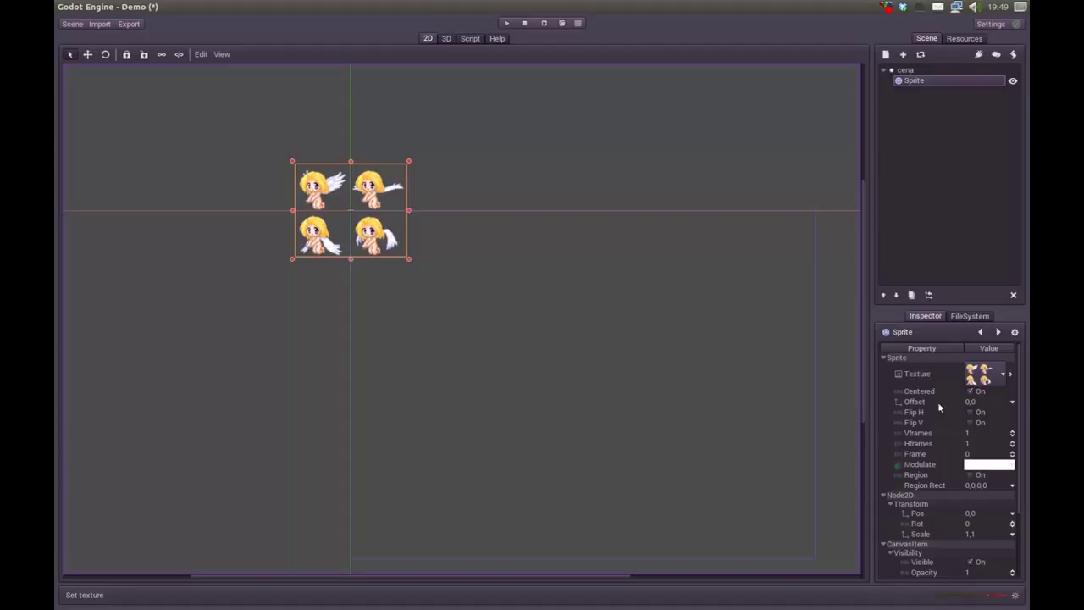
mouse_move(1017, 411)
mouse_down()
mouse_move(1019, 425)
mouse_move(1015, 412)
mouse_up()
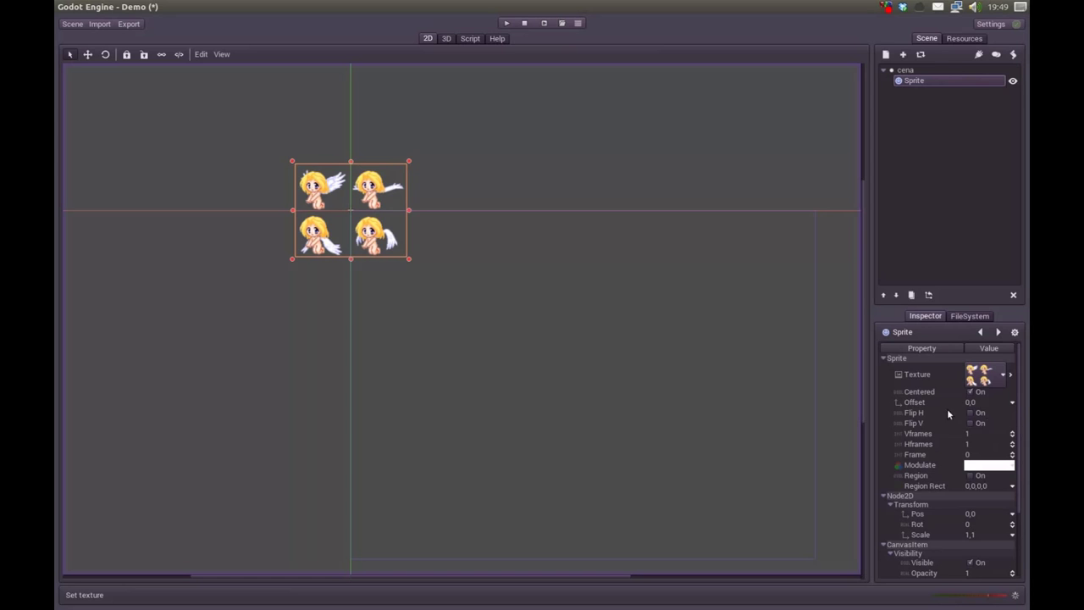
drag(1019, 423, 1018, 491)
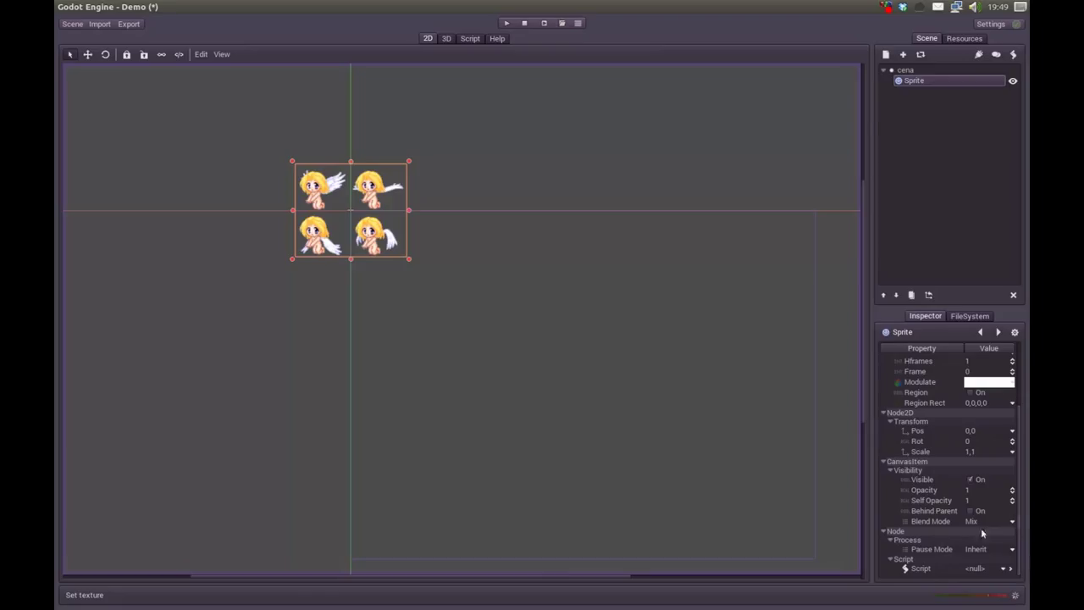
click(902, 70)
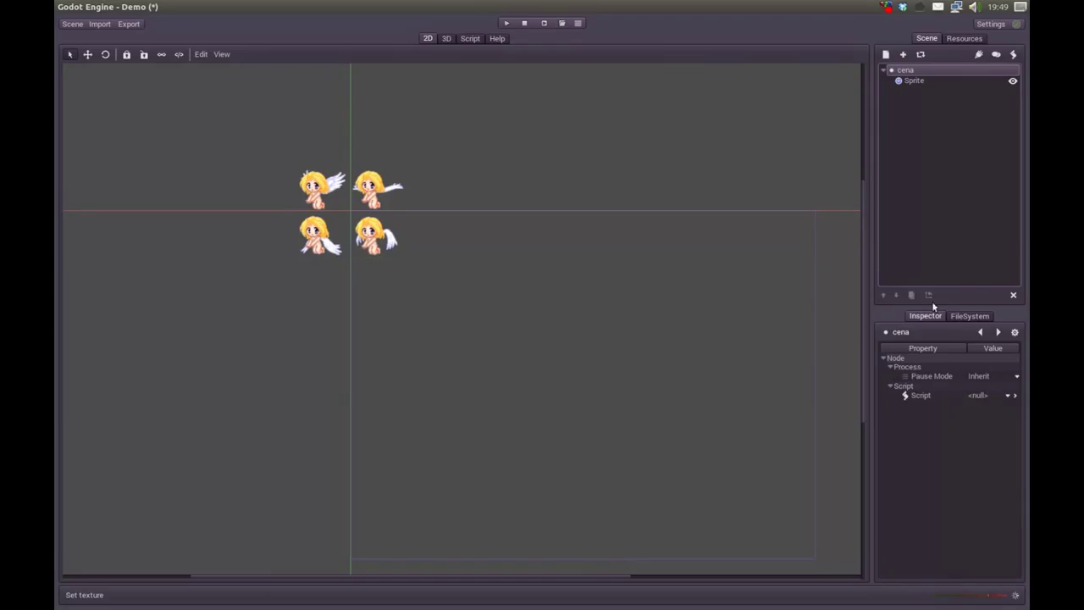
click(915, 81)
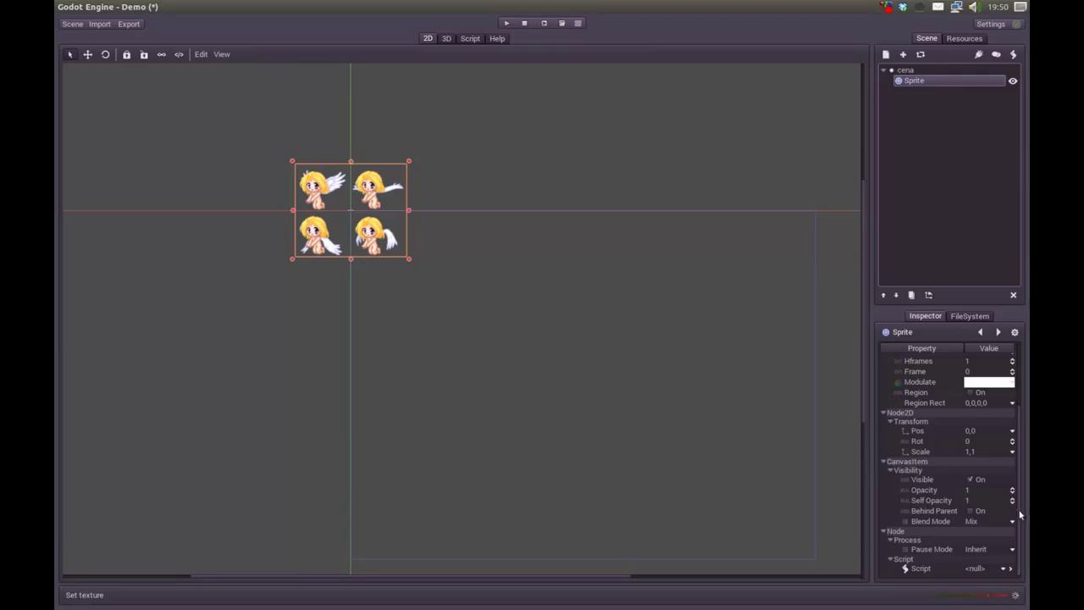
drag(1020, 511, 1021, 431)
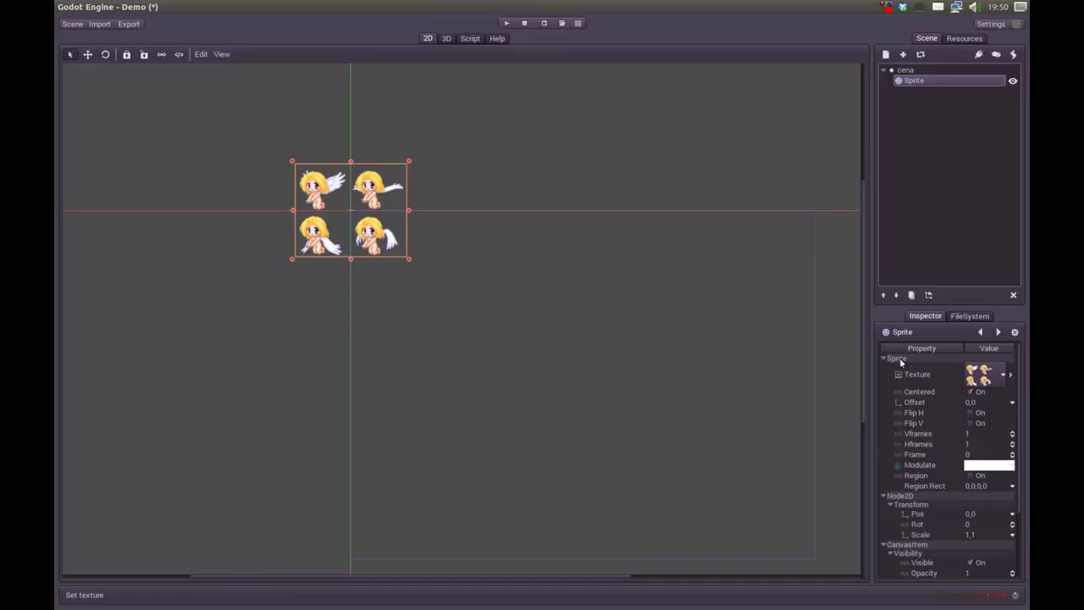
drag(1020, 389, 1021, 480)
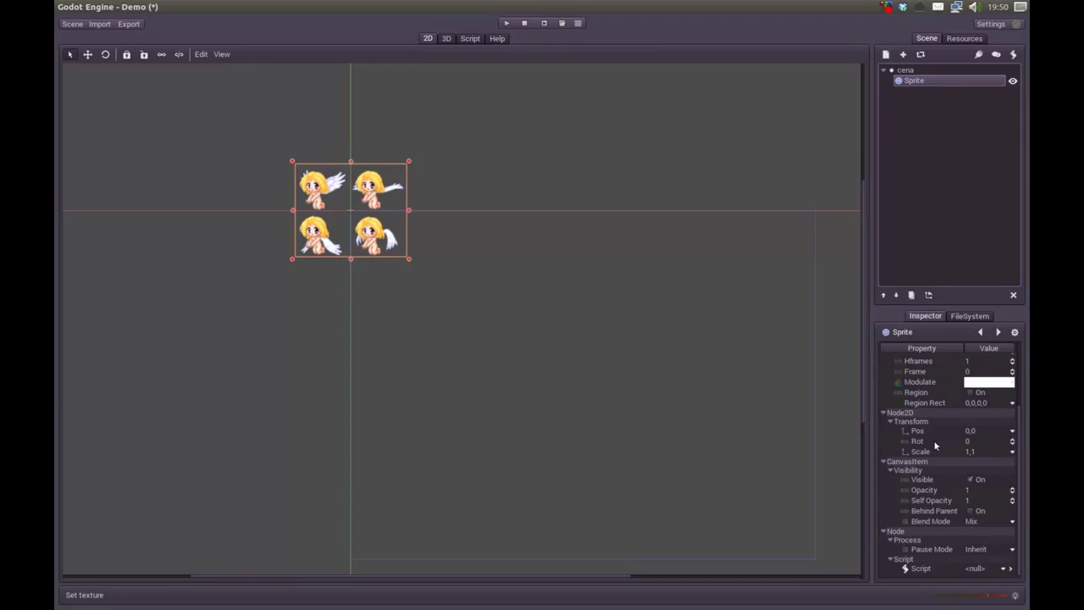
drag(1021, 498, 1023, 439)
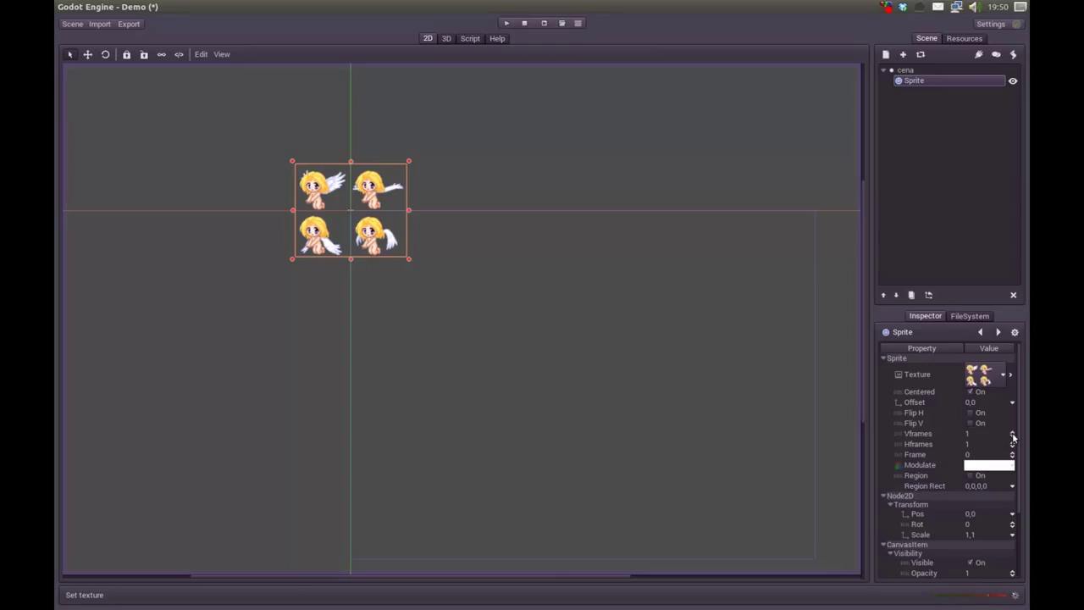
click(1013, 433)
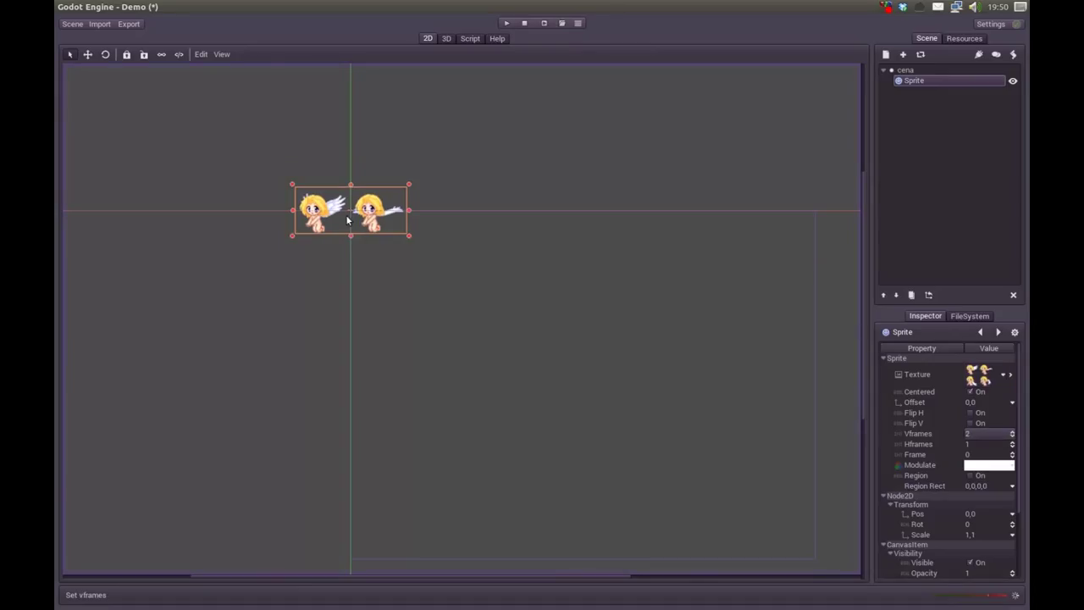
click(1013, 442)
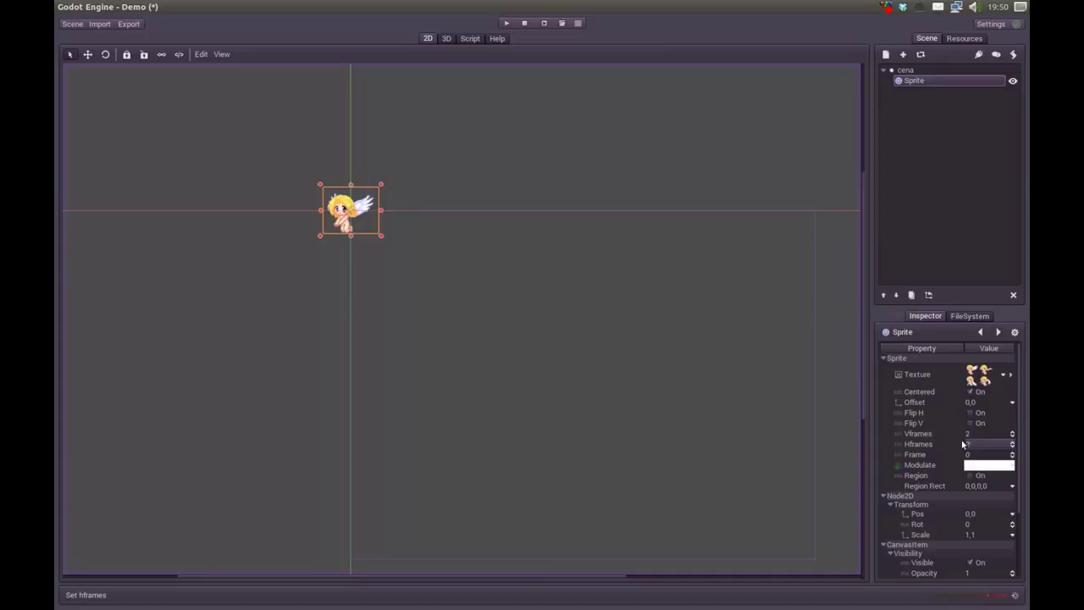
click(1013, 453)
click(1013, 454)
click(1014, 454)
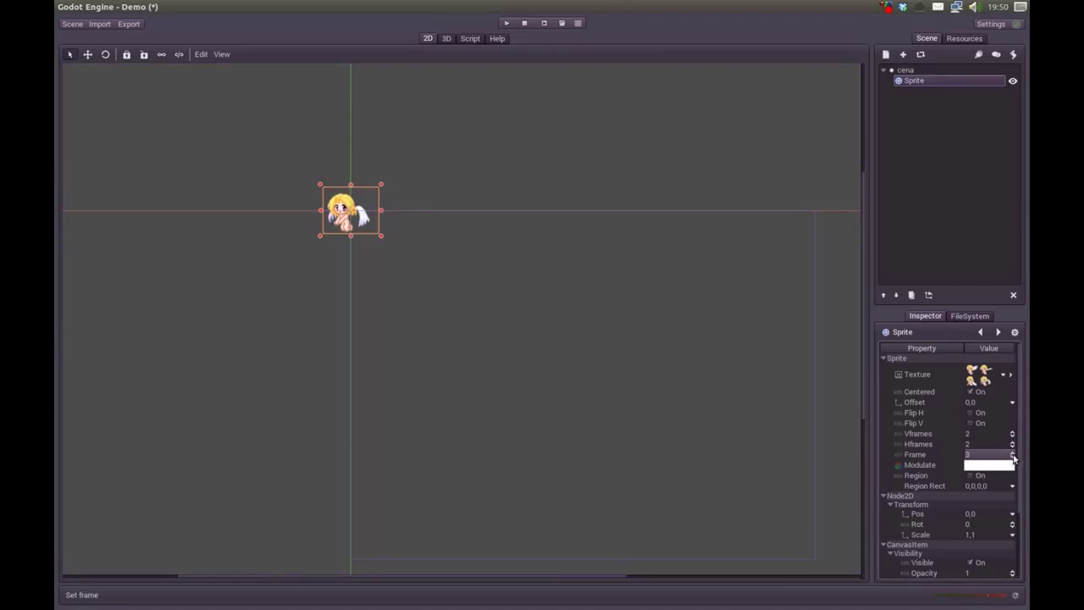
click(1012, 459)
click(1013, 458)
click(1013, 458)
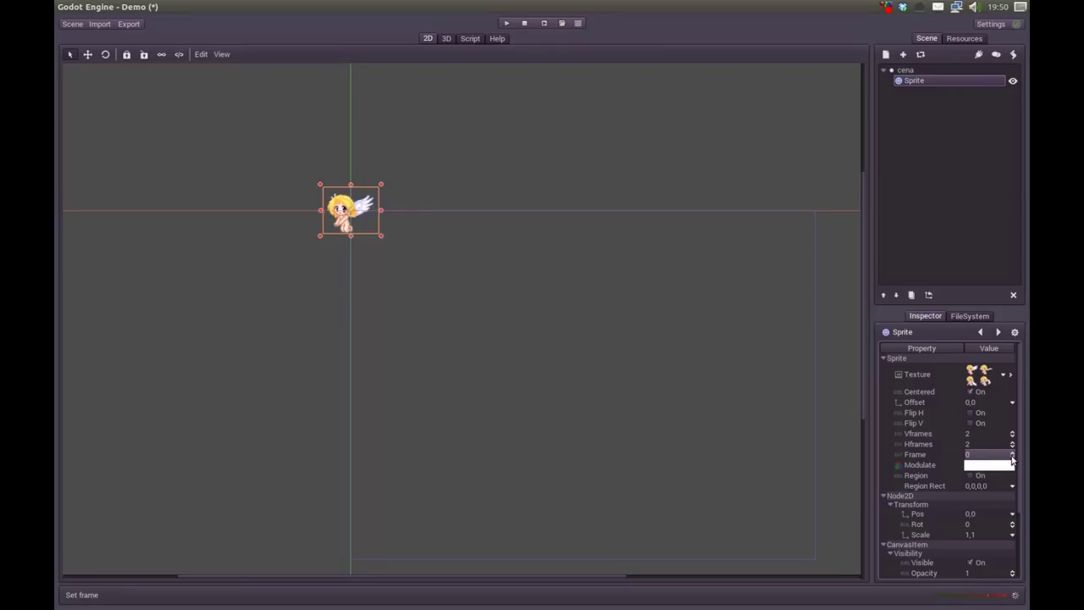
click(1014, 453)
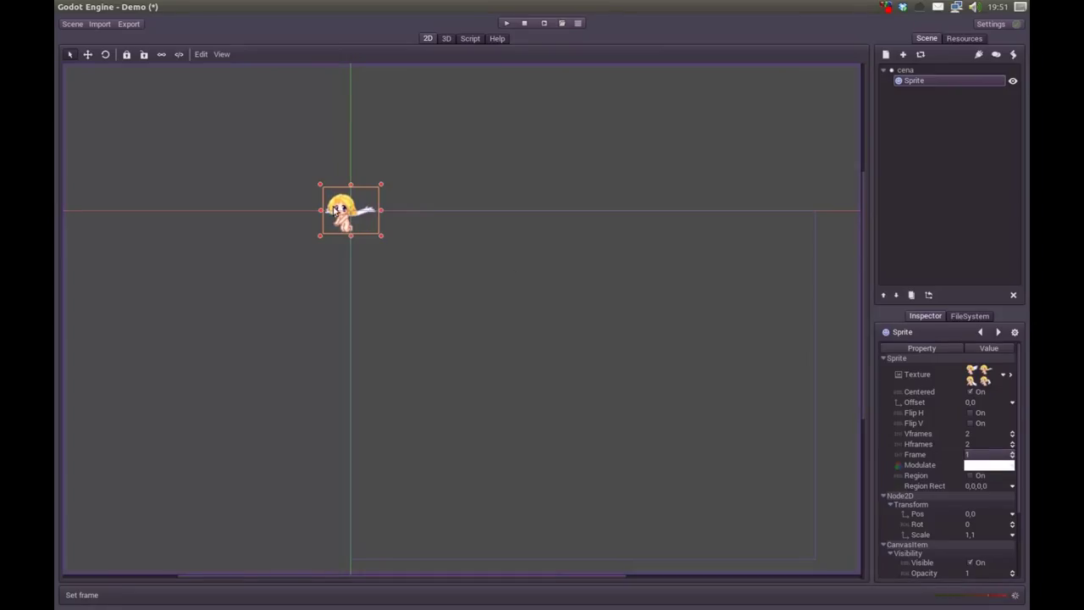
mouse_move(338, 208)
mouse_down()
mouse_move(553, 318)
mouse_move(529, 328)
mouse_up()
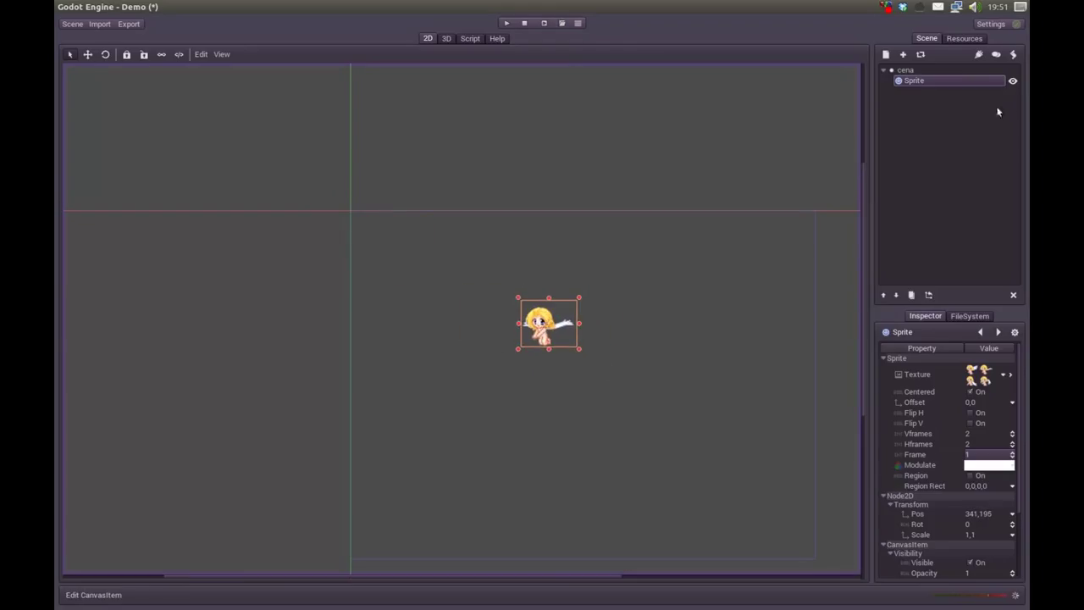
middle_drag(576, 366, 520, 331)
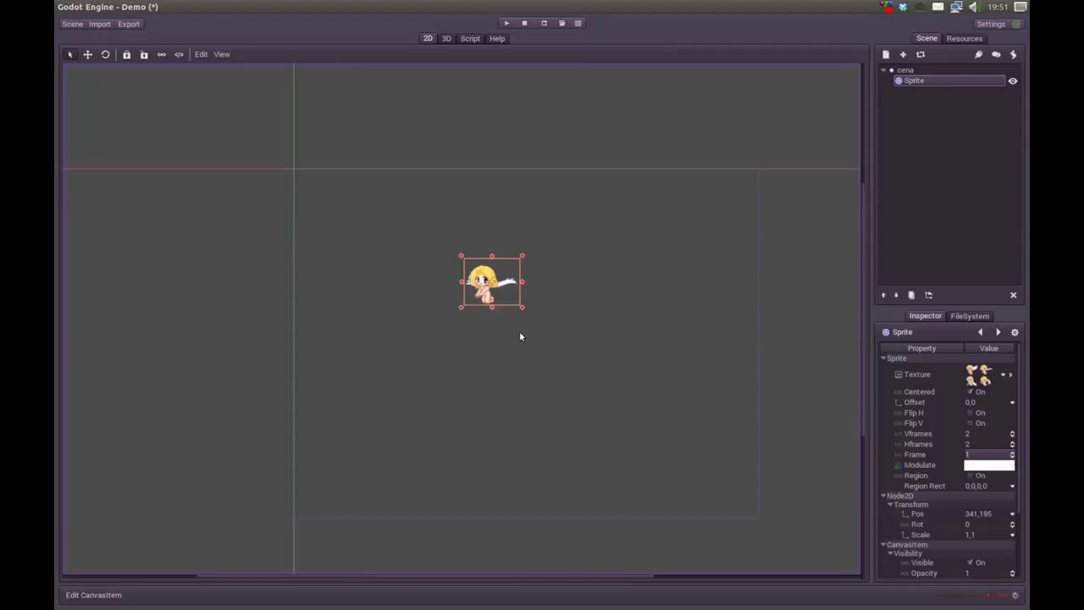
click(906, 72)
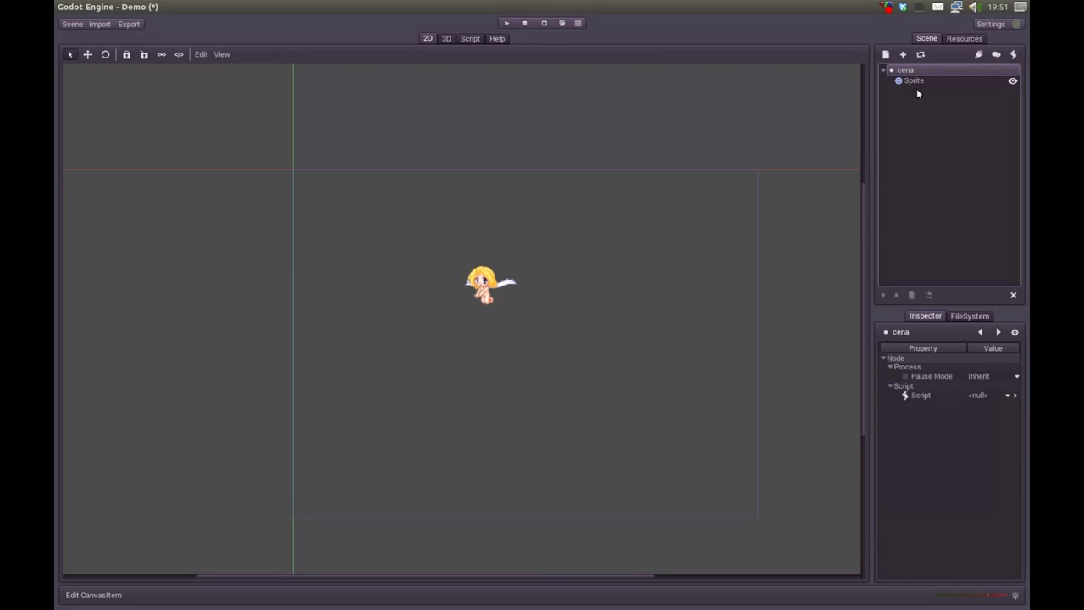
Step: Search 'ani' in Create New Node and add an AnimationPlayer to cena
click(887, 55)
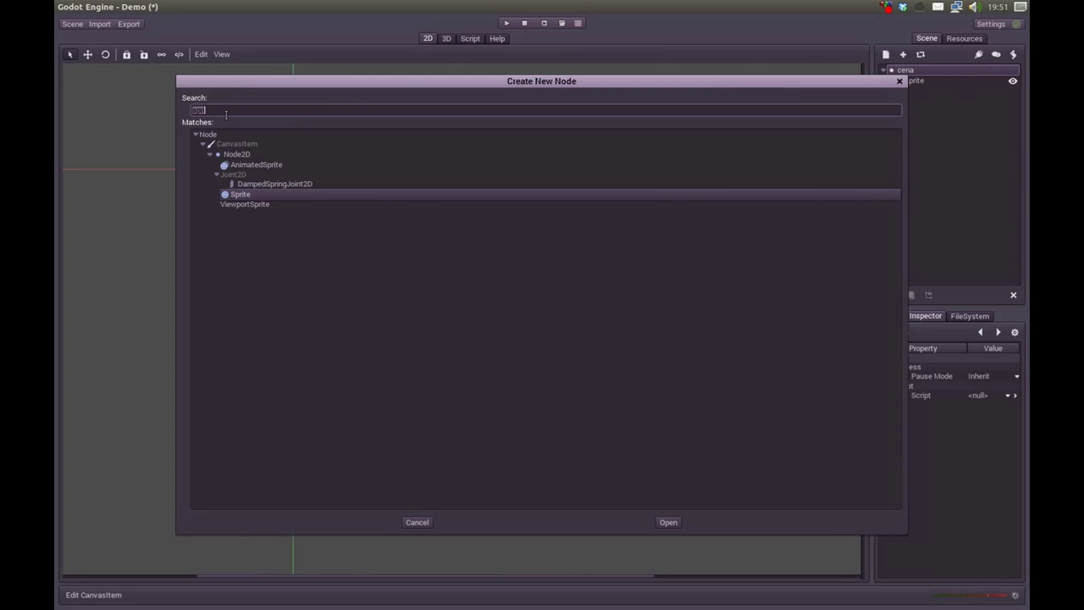
text(ani)
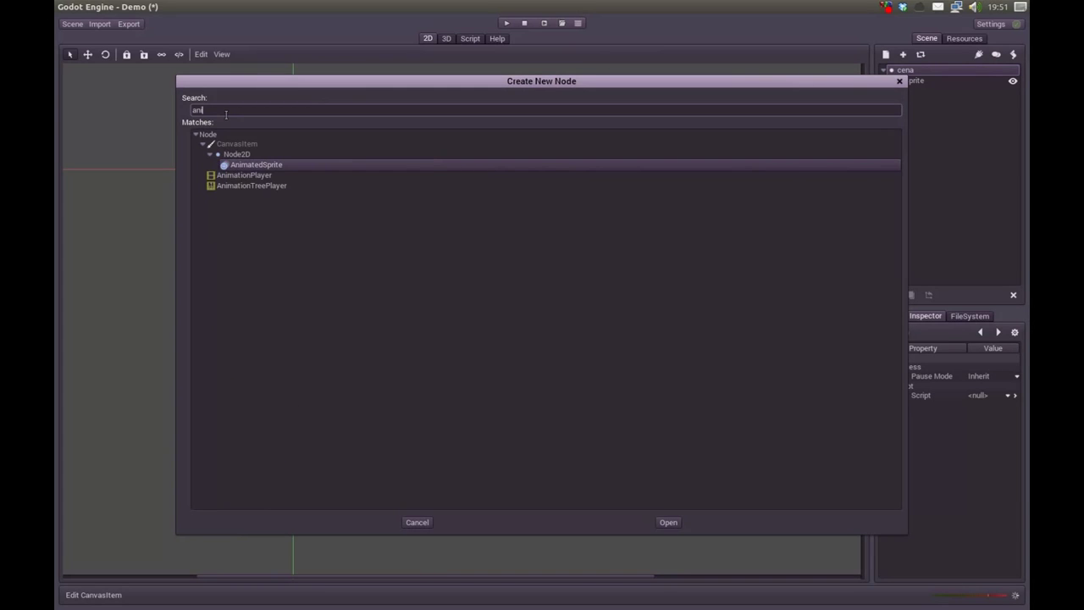
double_click(232, 175)
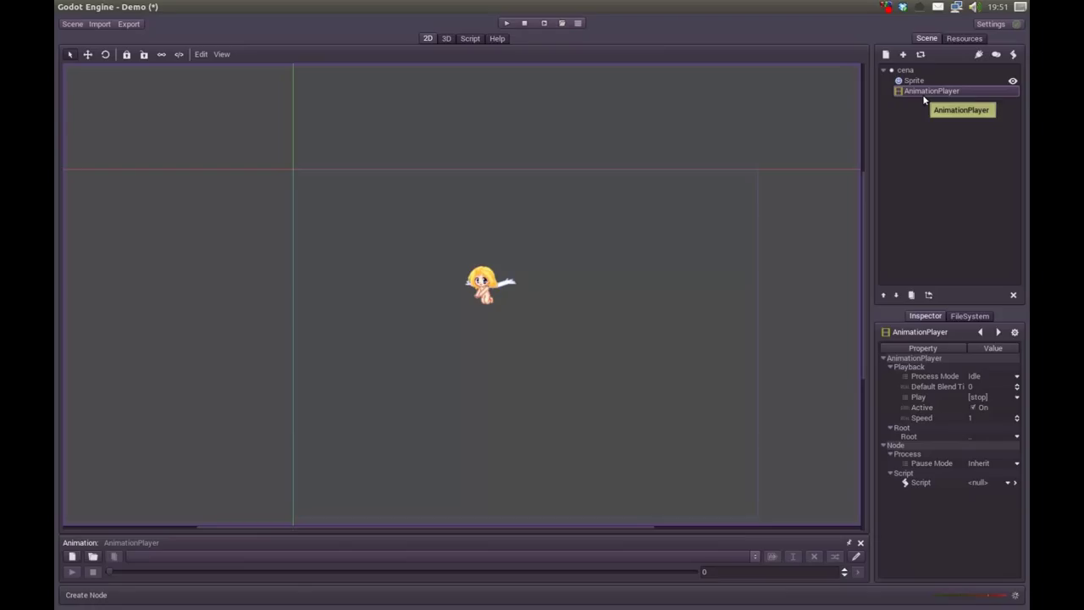
Step: Create a new animation named 'voar' in the AnimationPlayer
click(73, 559)
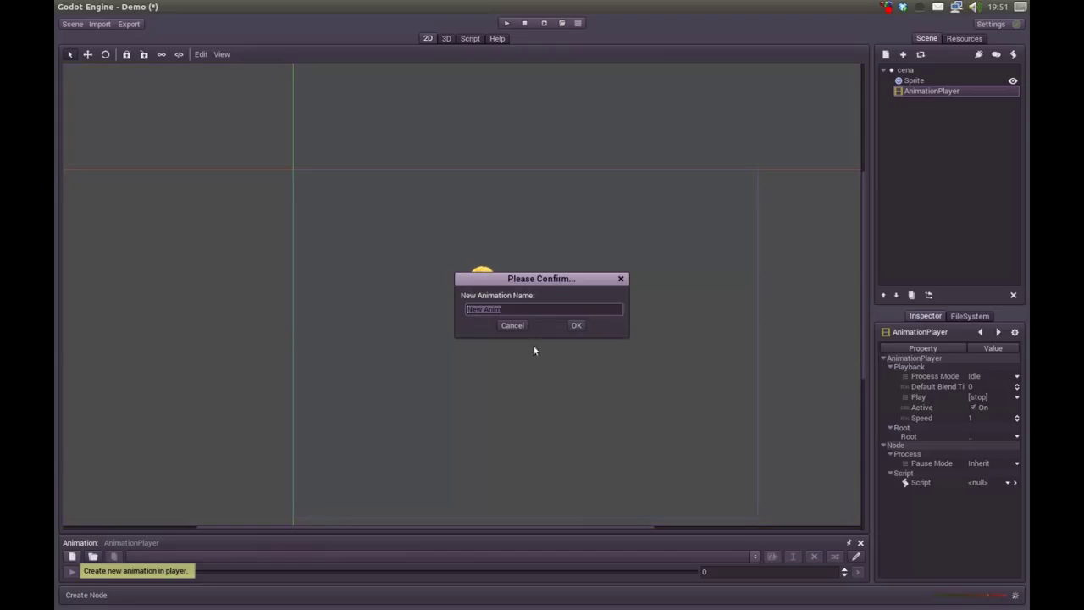
text(voar)
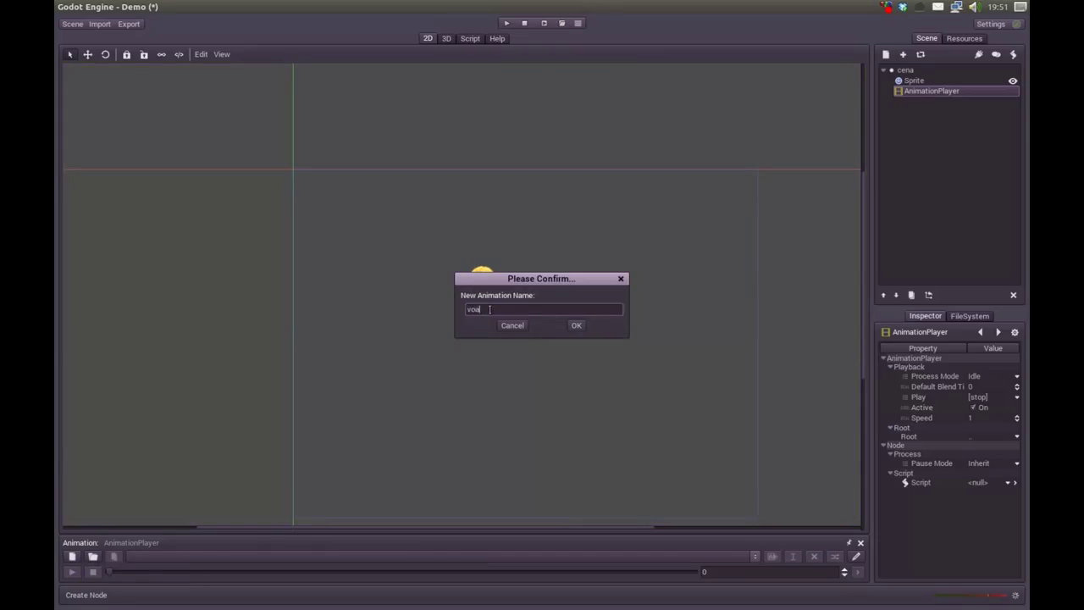
key(Return)
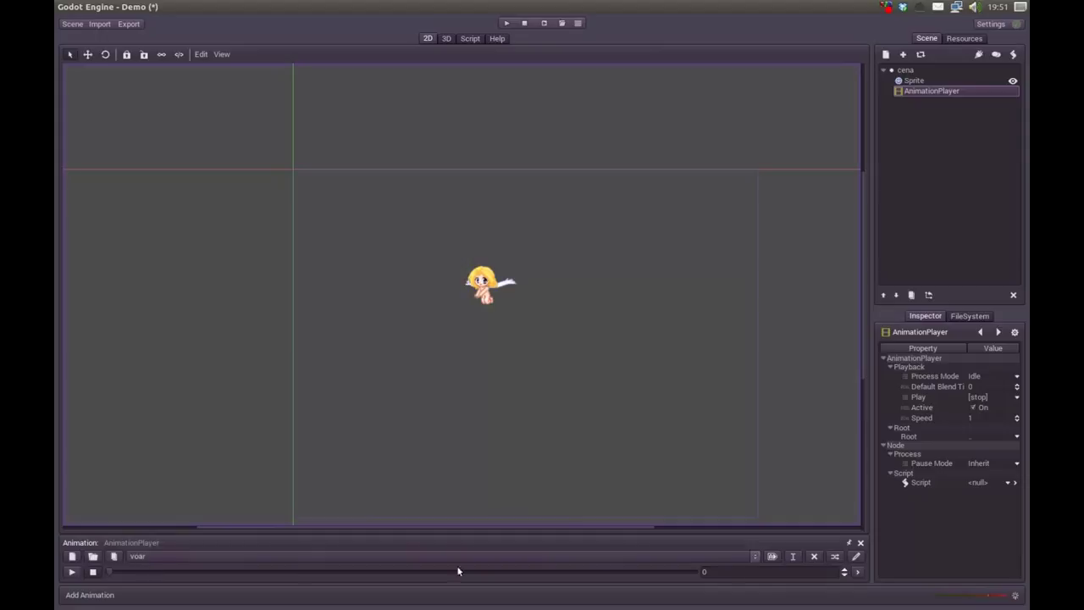
Step: In the animation editor, set the Sprite's Frame to 0 and keyframe it
click(855, 557)
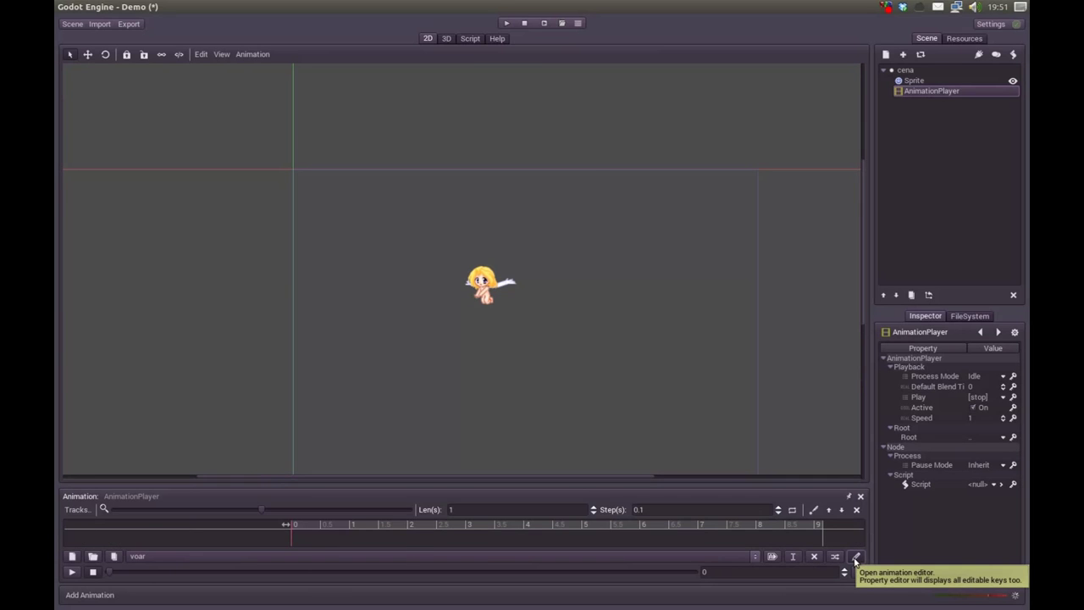
drag(567, 486, 568, 468)
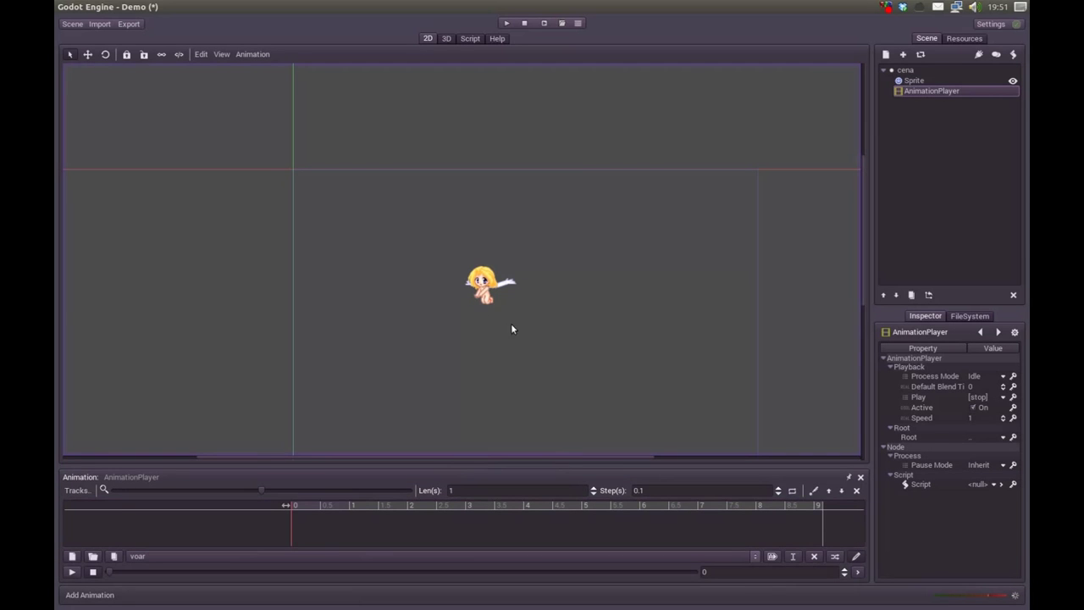
click(484, 286)
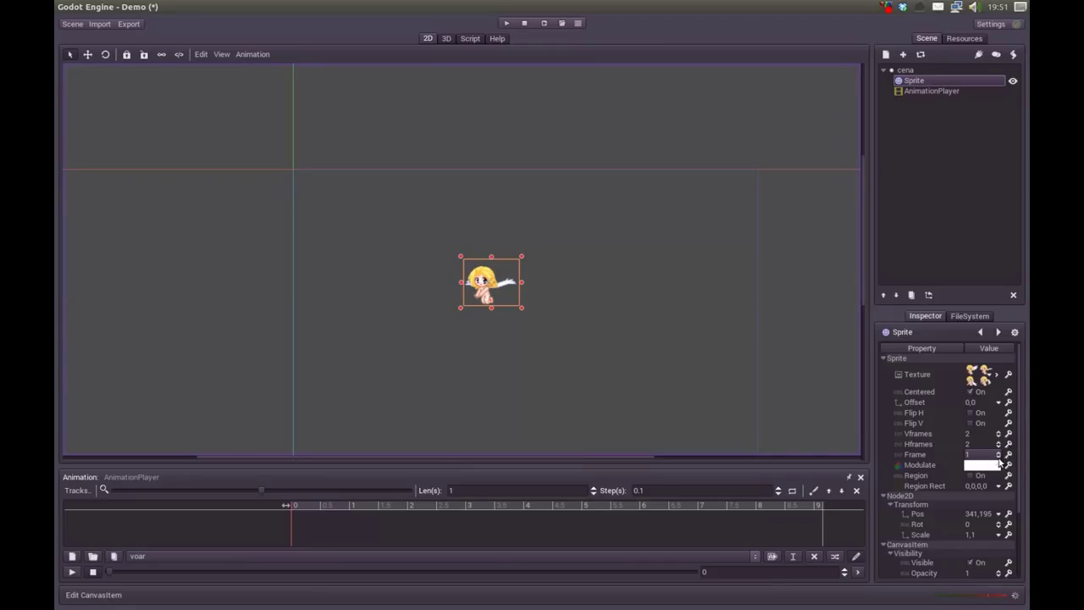
click(999, 459)
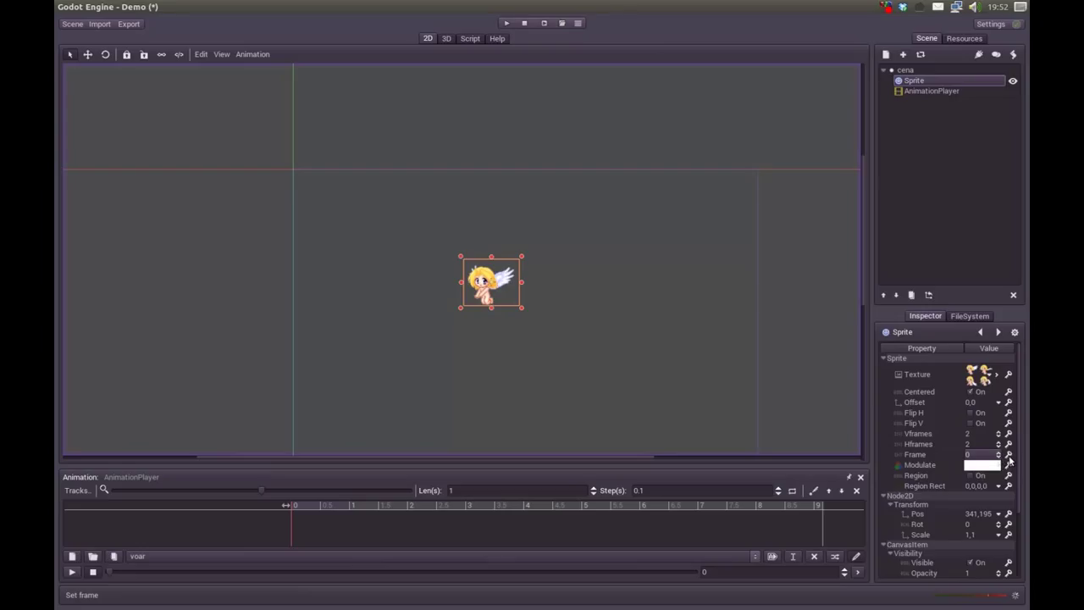
click(1008, 456)
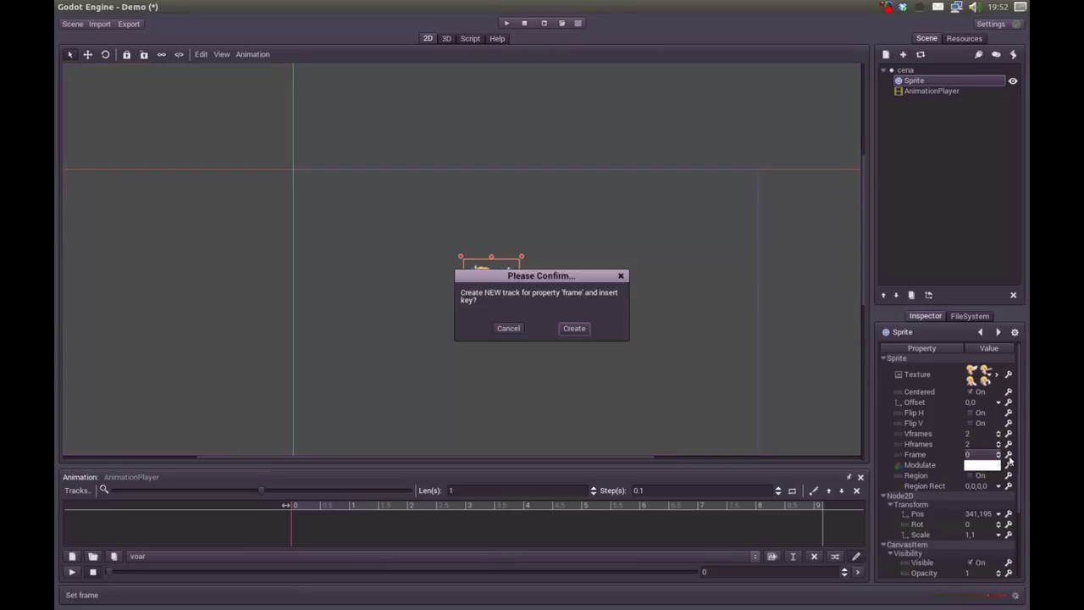
Step: Create the Sprite:frame track, then set the animation step to 0.15 and length to 0.6
click(578, 328)
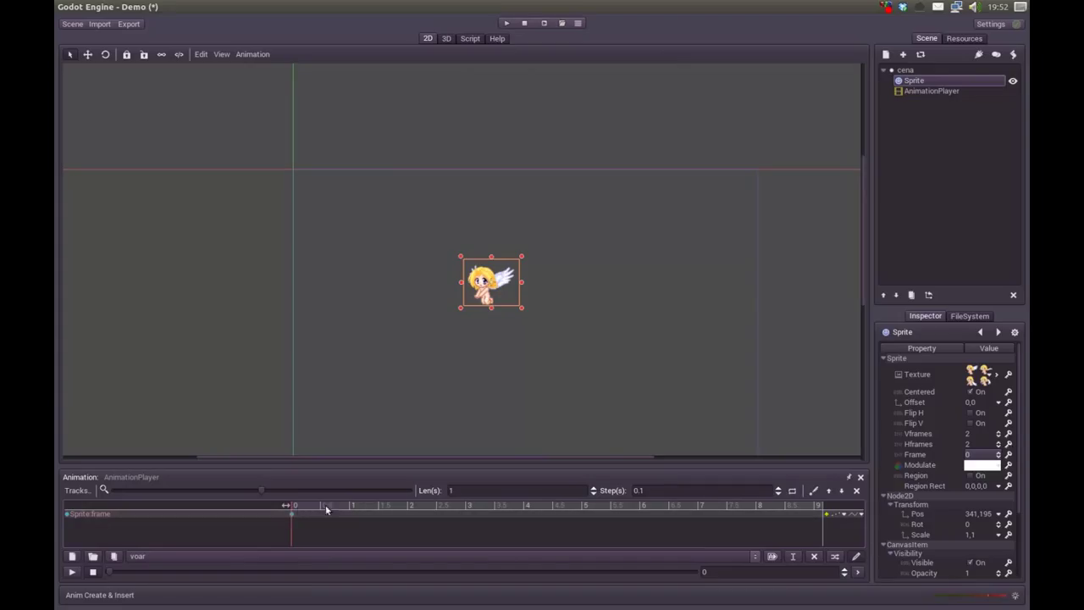
click(650, 490)
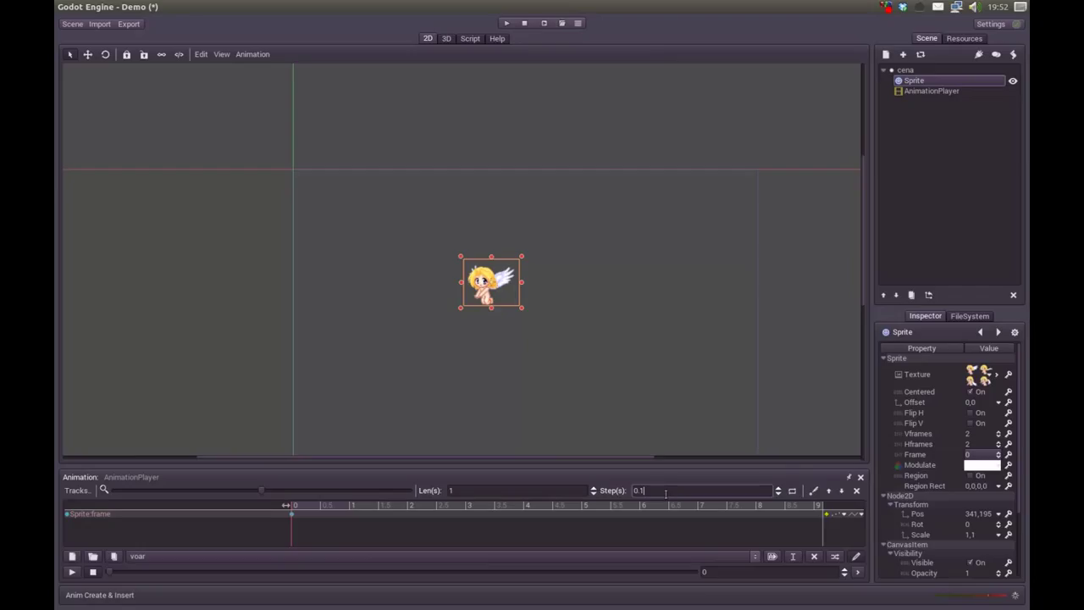
text(5)
click(480, 489)
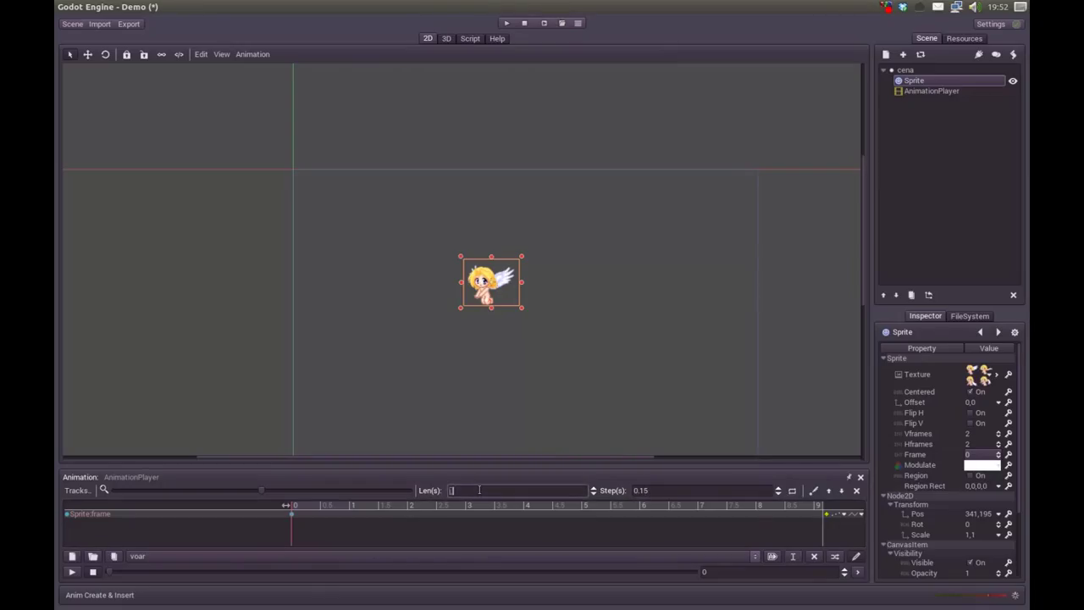
text(0.6)
key(Return)
Step: Key Sprite frames 1, 2, 3 at 0.15, 0.3 and 0.45 s, then rewind to 0
click(295, 503)
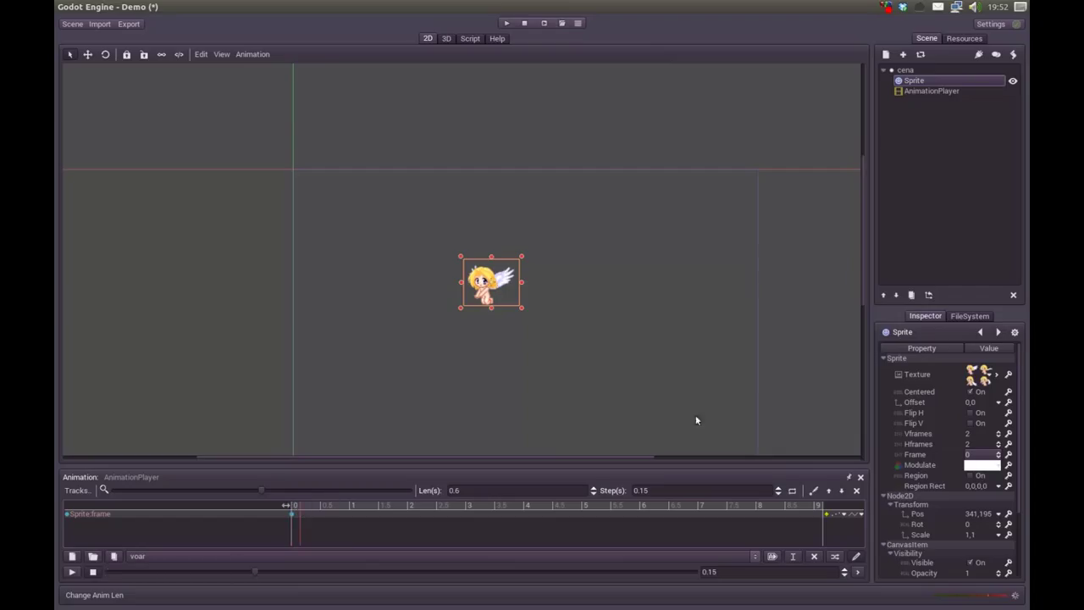
click(998, 451)
click(1008, 455)
click(309, 505)
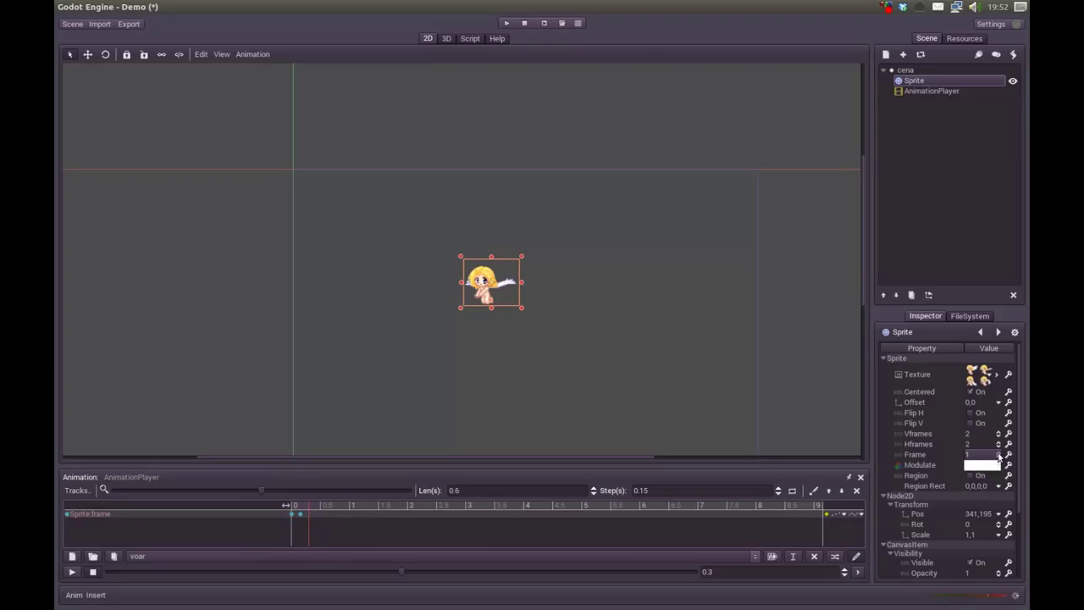
click(998, 451)
click(1009, 455)
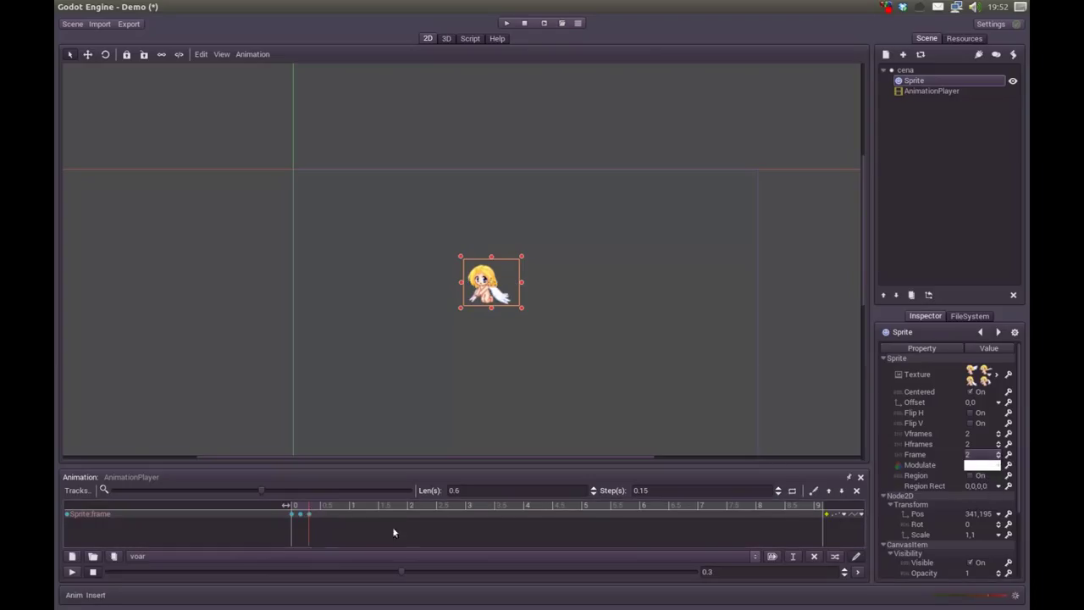
click(315, 506)
click(999, 452)
click(1009, 455)
click(329, 506)
drag(330, 506, 292, 506)
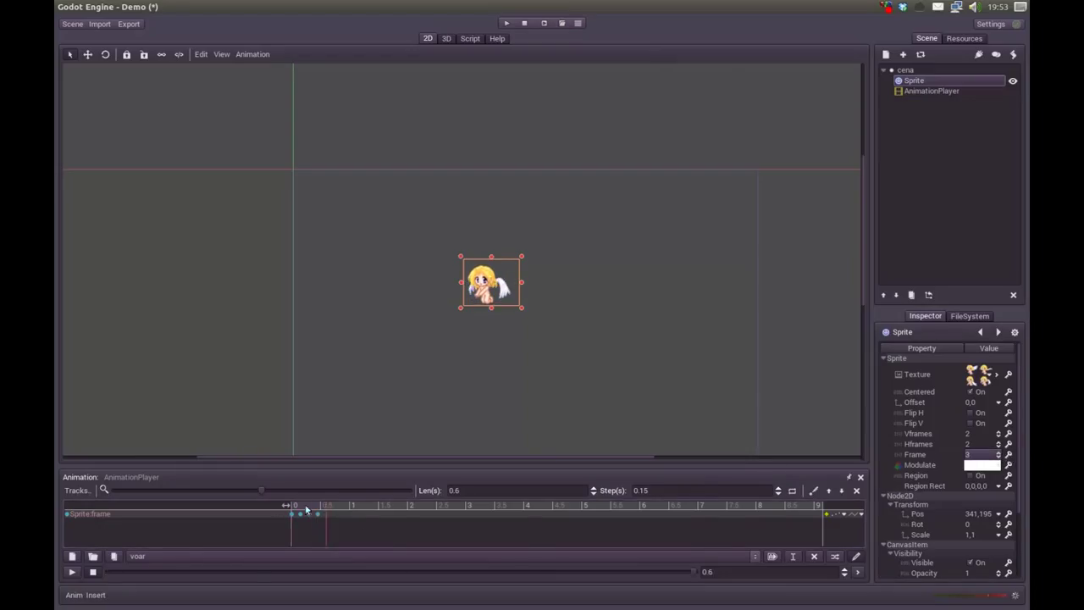
Step: Turn on Loop and Autoplay for voar and preview it playing
click(790, 497)
click(756, 557)
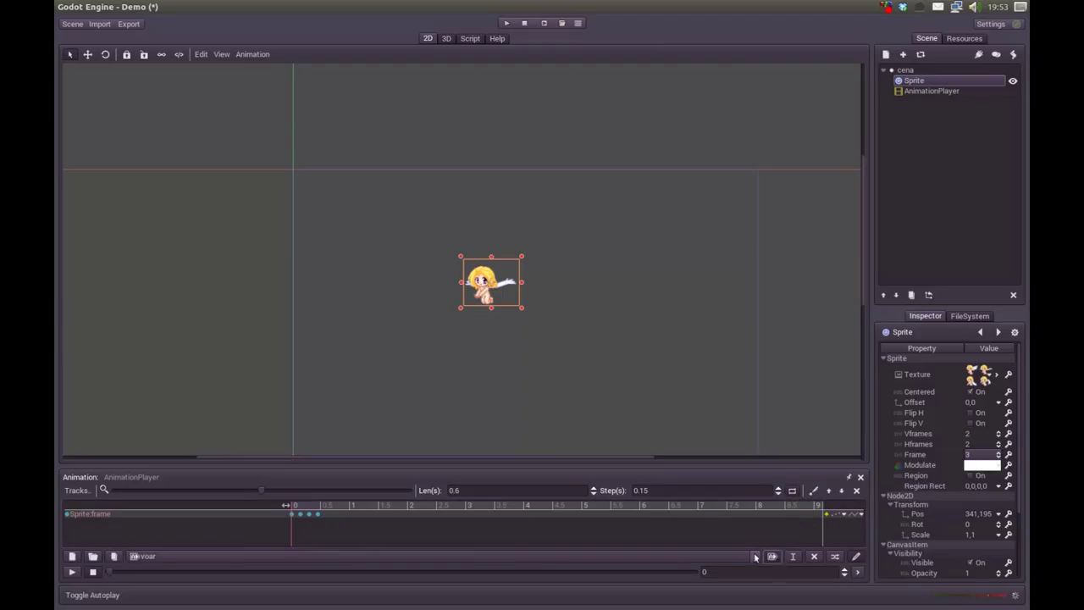
click(72, 572)
click(93, 572)
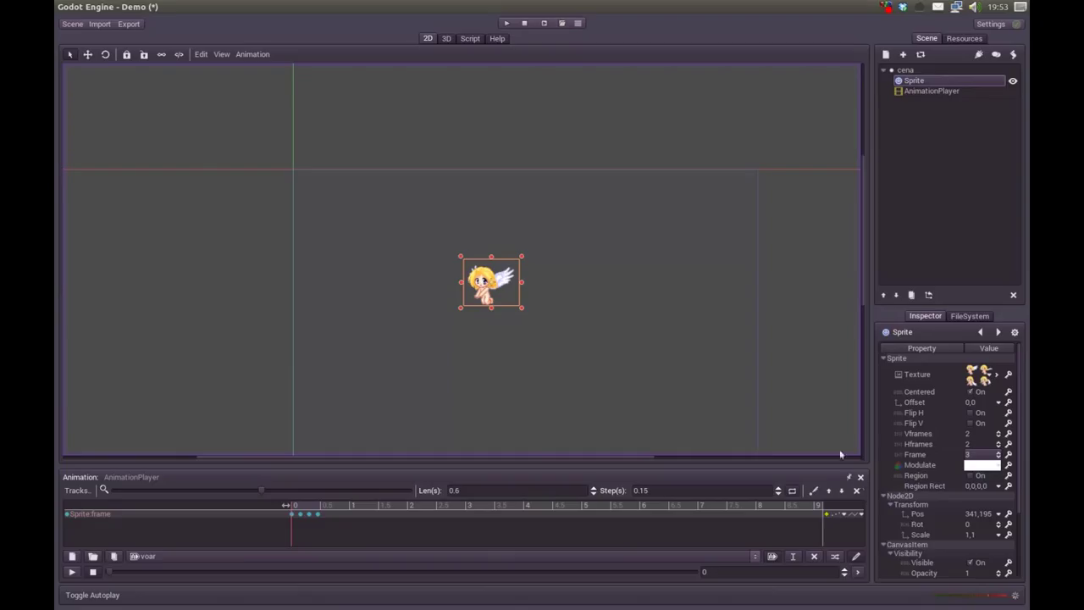
Step: Close the Animation panel and nudge the angel sprite left to about 302,185
click(860, 477)
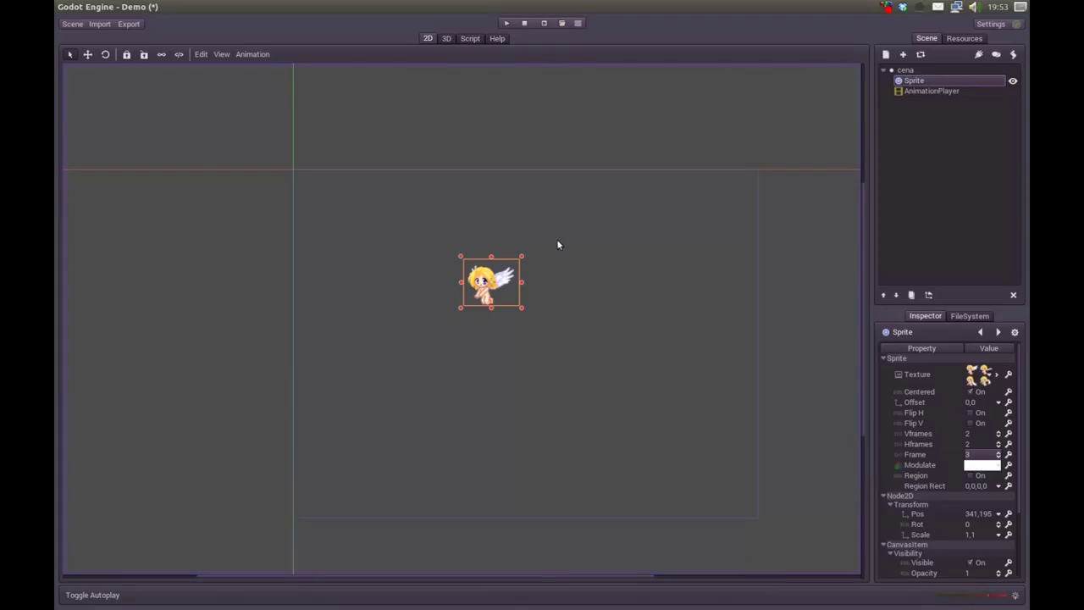
drag(458, 282, 435, 277)
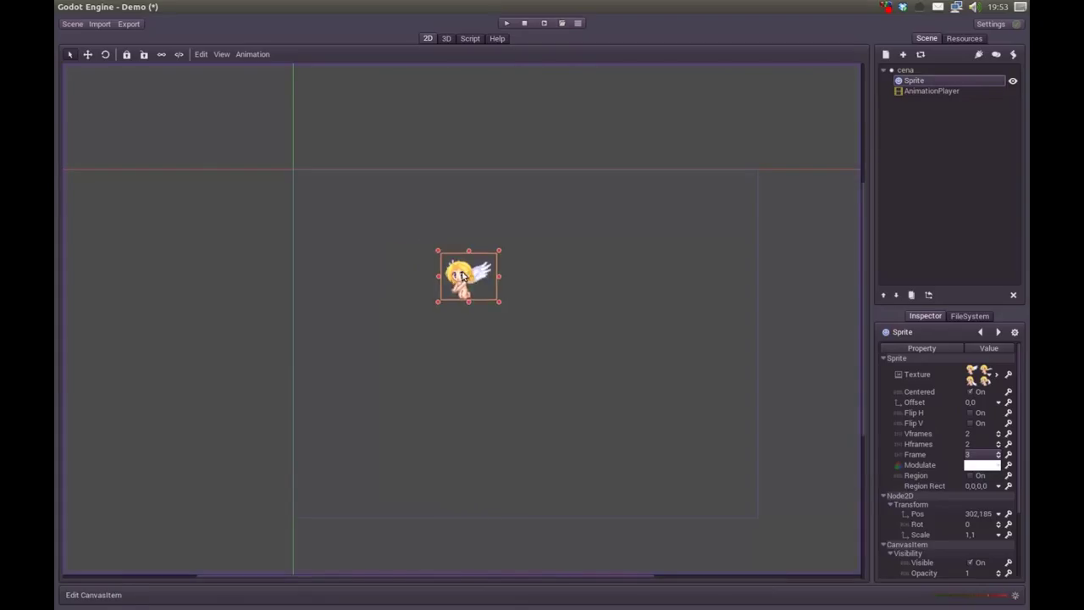
click(544, 29)
Step: Save the current scene as main_scene.scn in res:// via Save Scene As
click(73, 25)
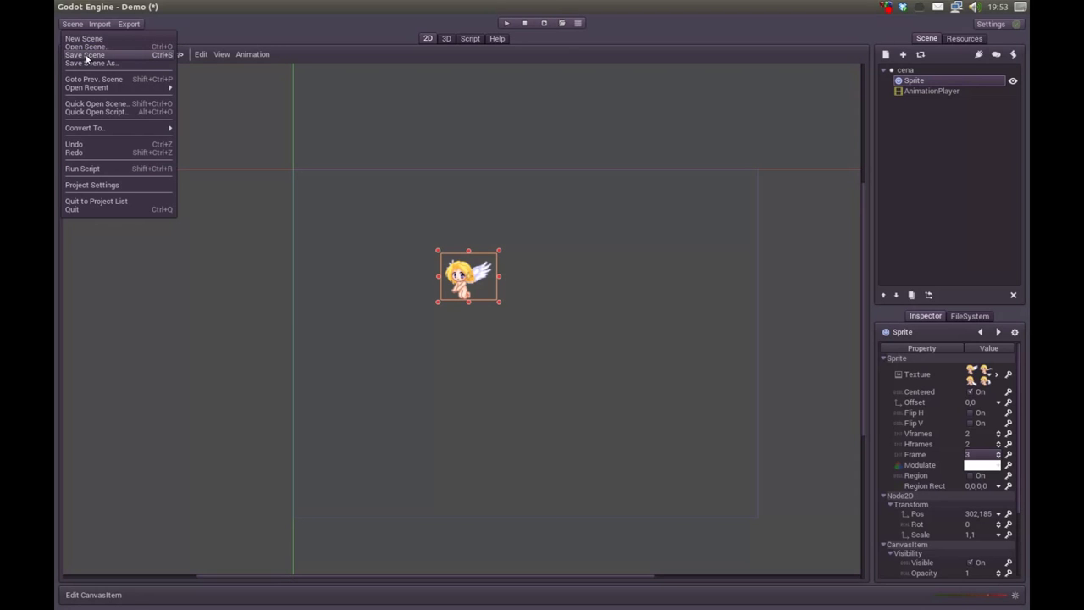
click(87, 57)
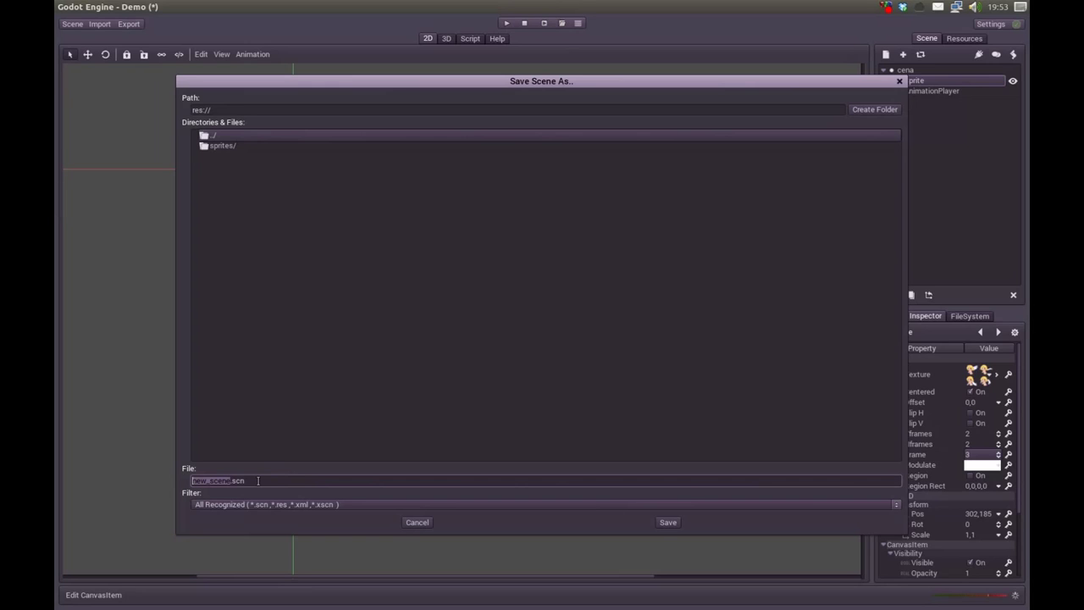
text(m)
text(ain)
text(_scr)
text(ne)
key(Return)
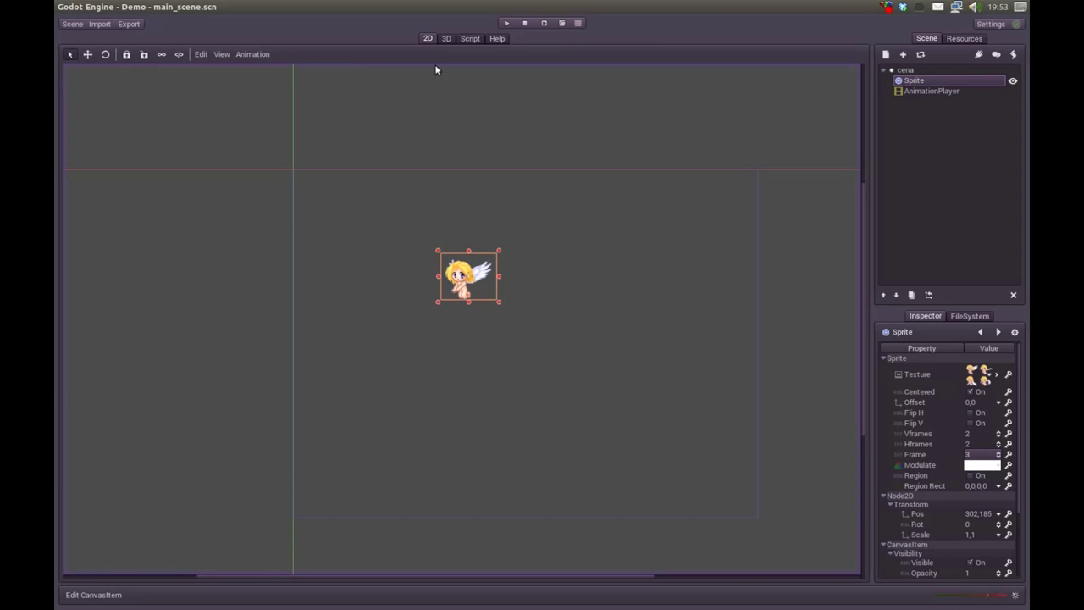
Step: Test-run the Demo scene, close it, then raise the angel sprite to 305,163
click(545, 24)
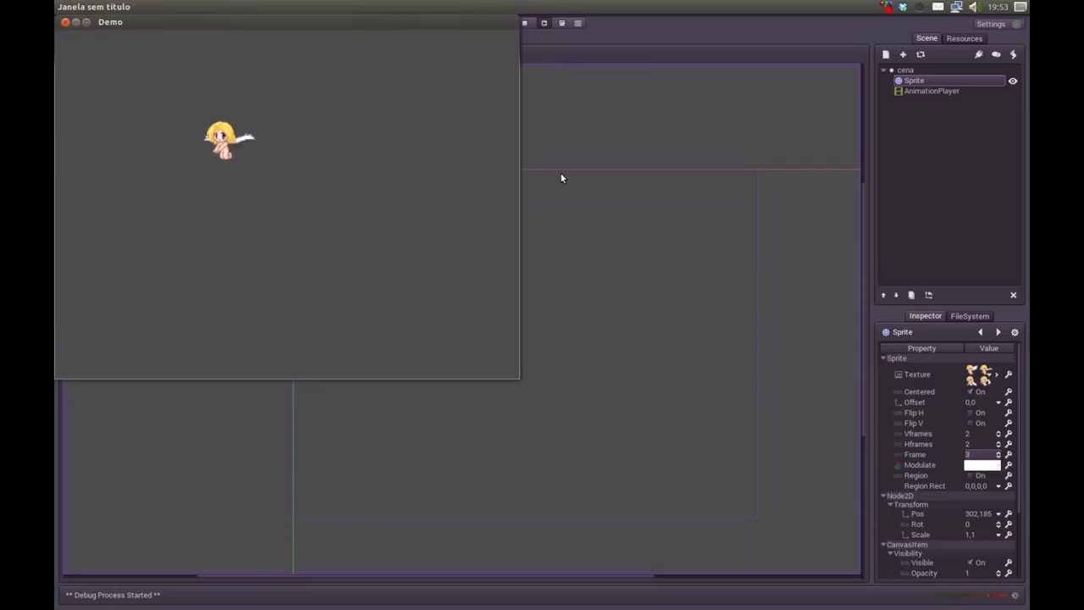
drag(229, 27, 476, 71)
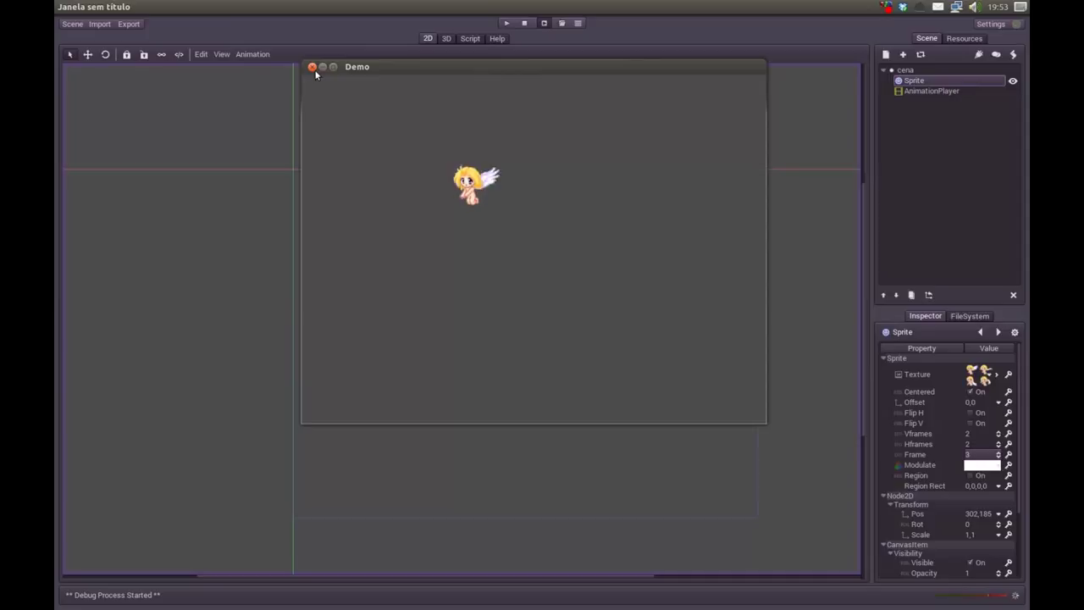
click(314, 70)
click(541, 327)
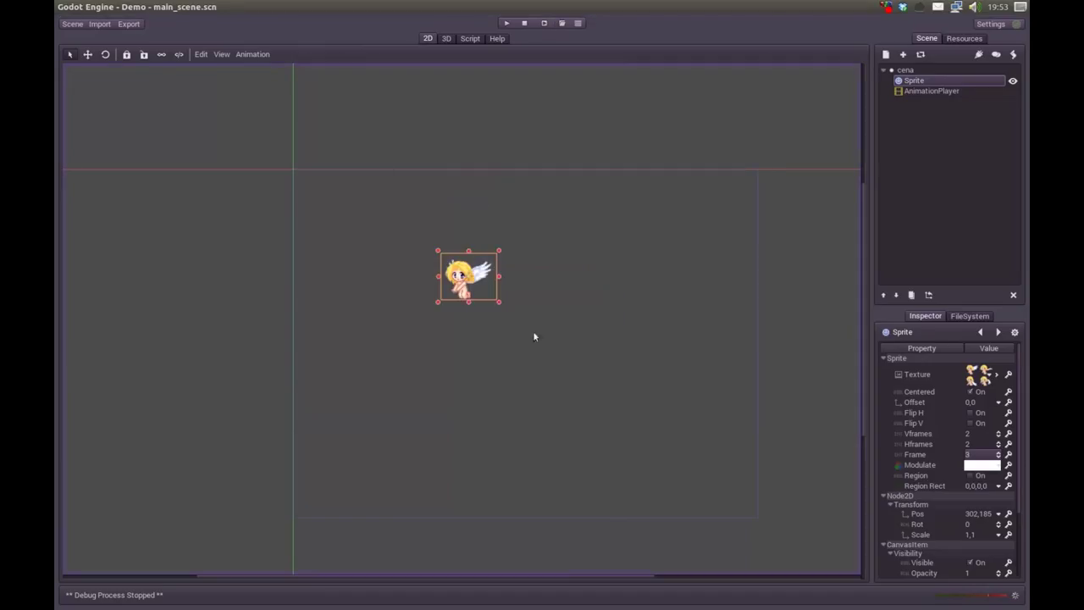
click(421, 323)
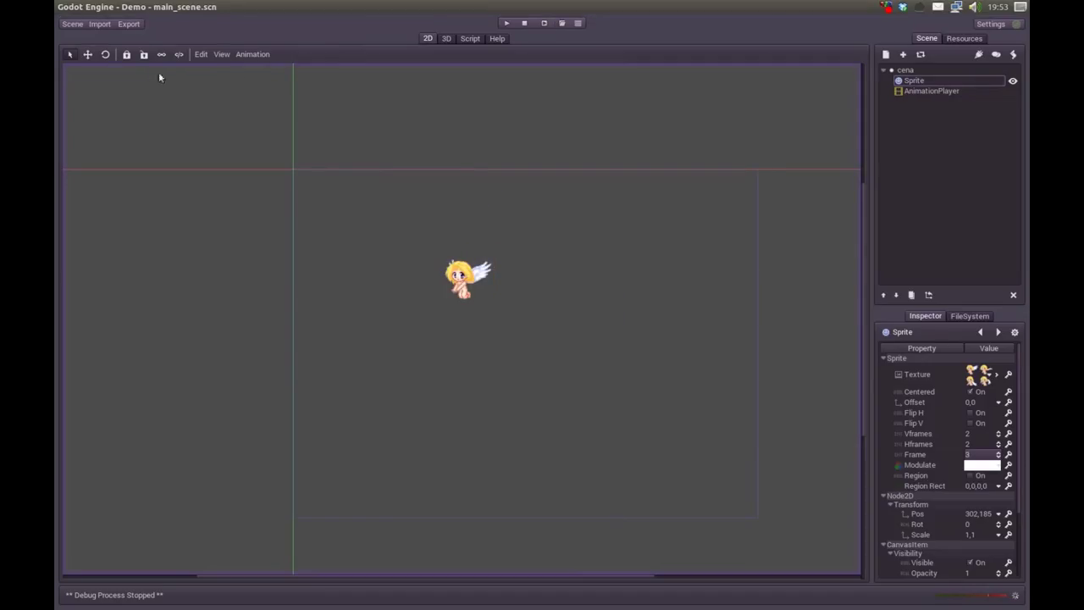
drag(466, 279, 468, 261)
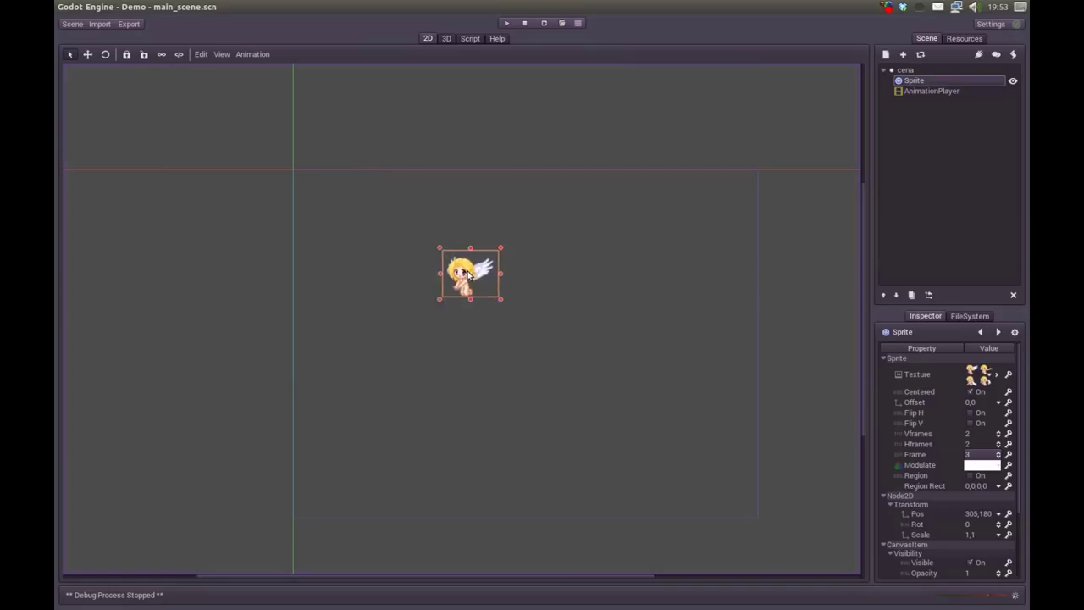
click(339, 273)
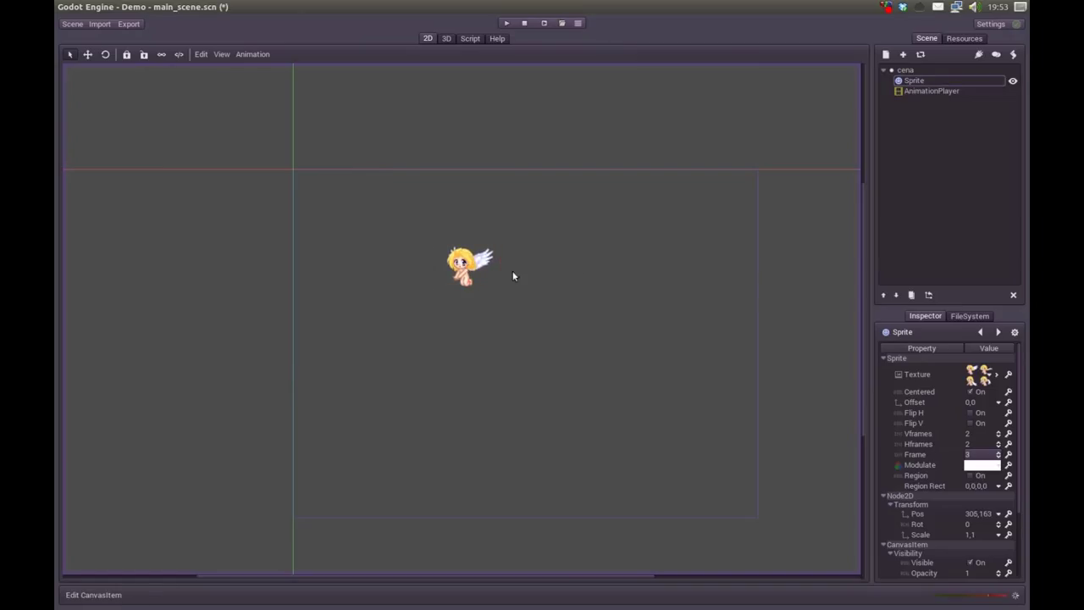
Step: In Project Settings, set application/main_scene to res://main_scene.scn
click(75, 26)
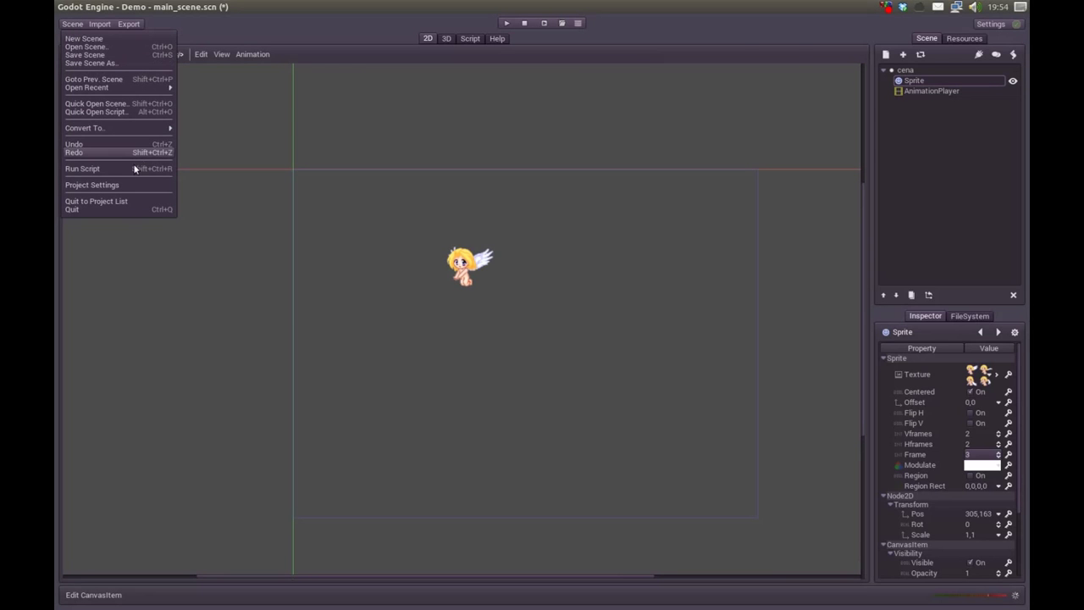
click(109, 186)
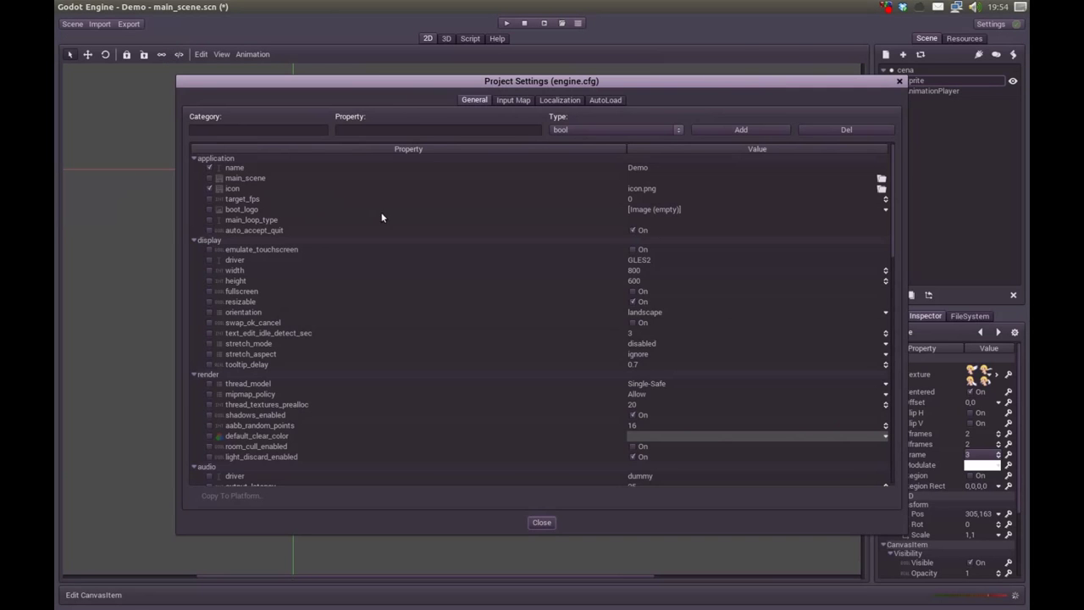
drag(477, 88, 483, 91)
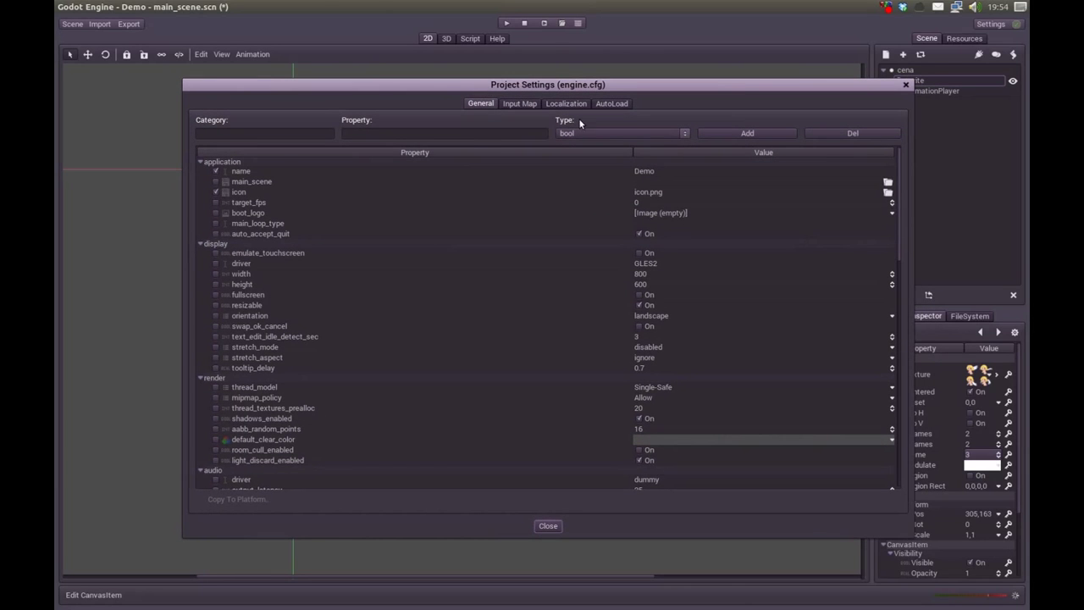
click(265, 183)
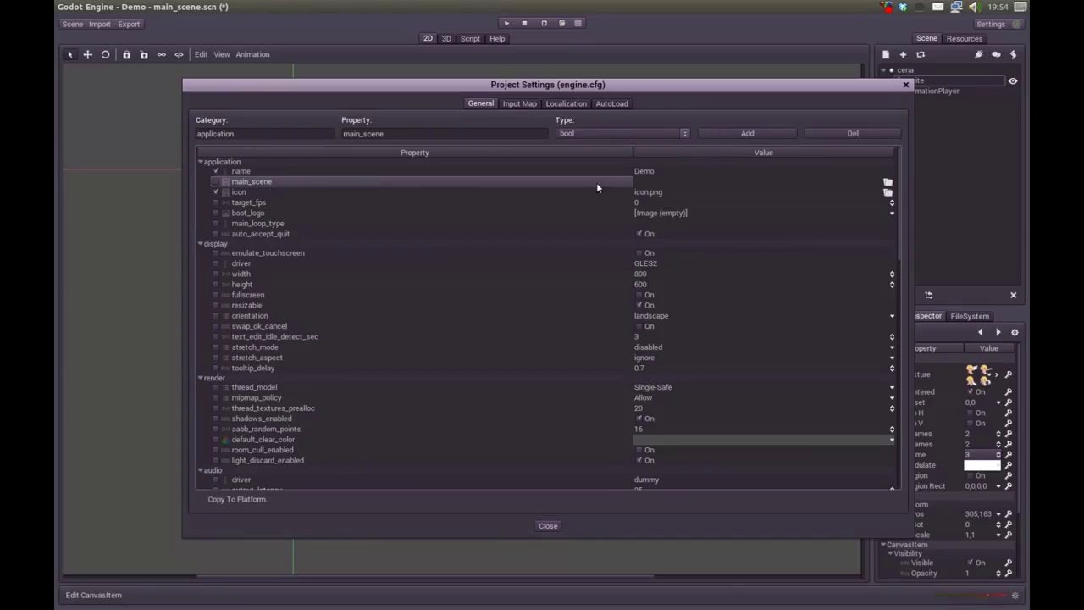
click(888, 184)
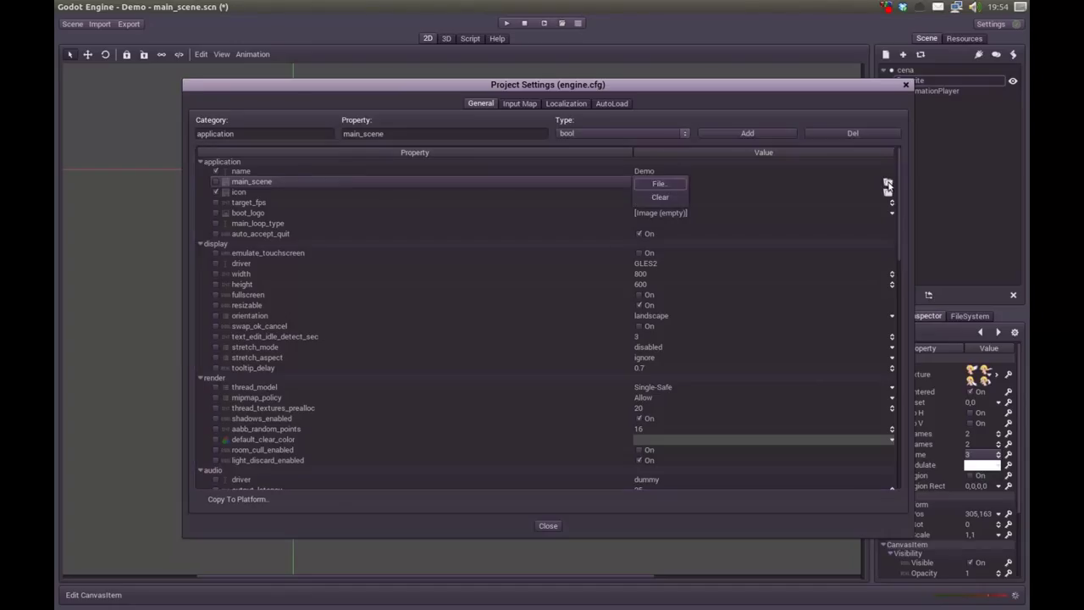
click(654, 180)
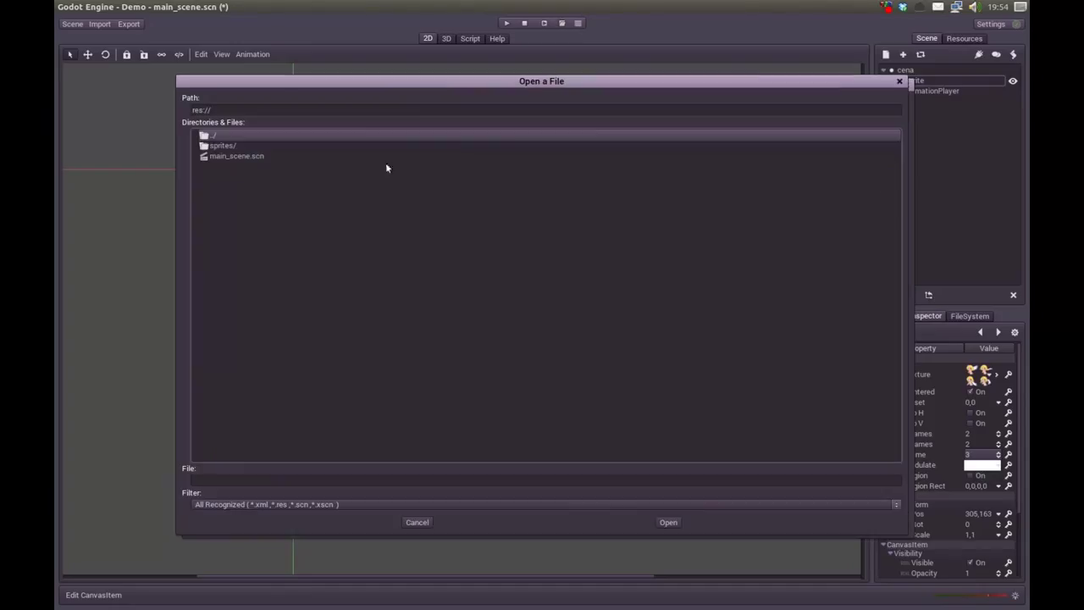
click(228, 157)
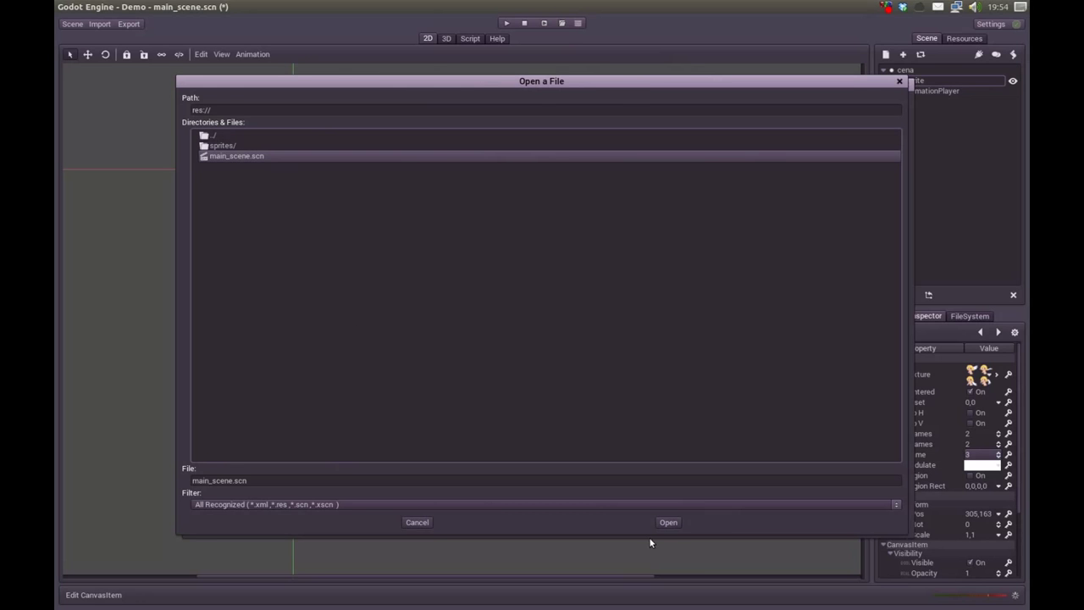
click(676, 525)
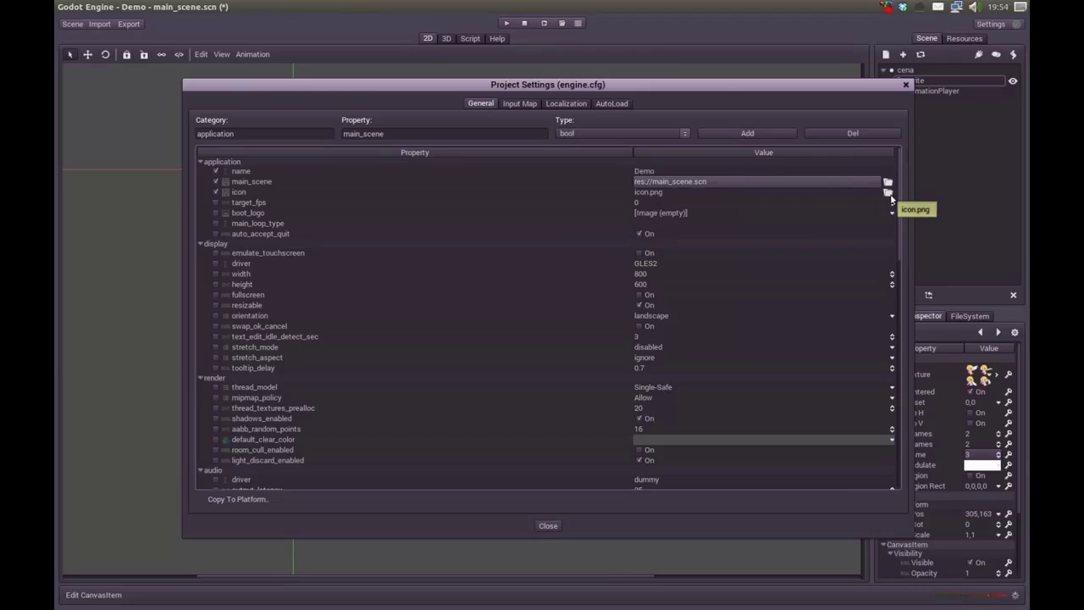
click(246, 216)
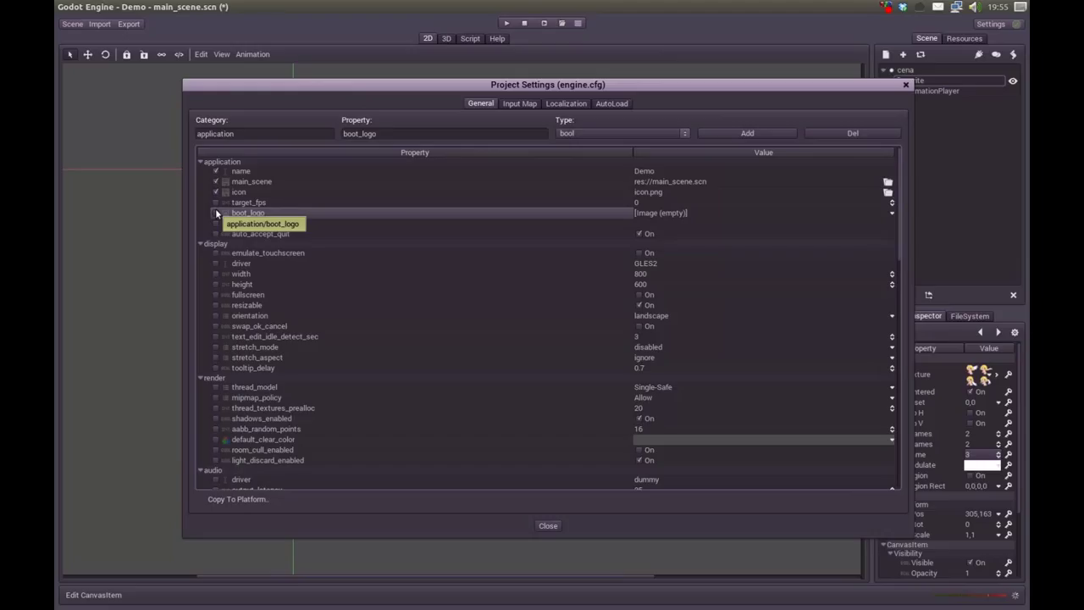
click(266, 203)
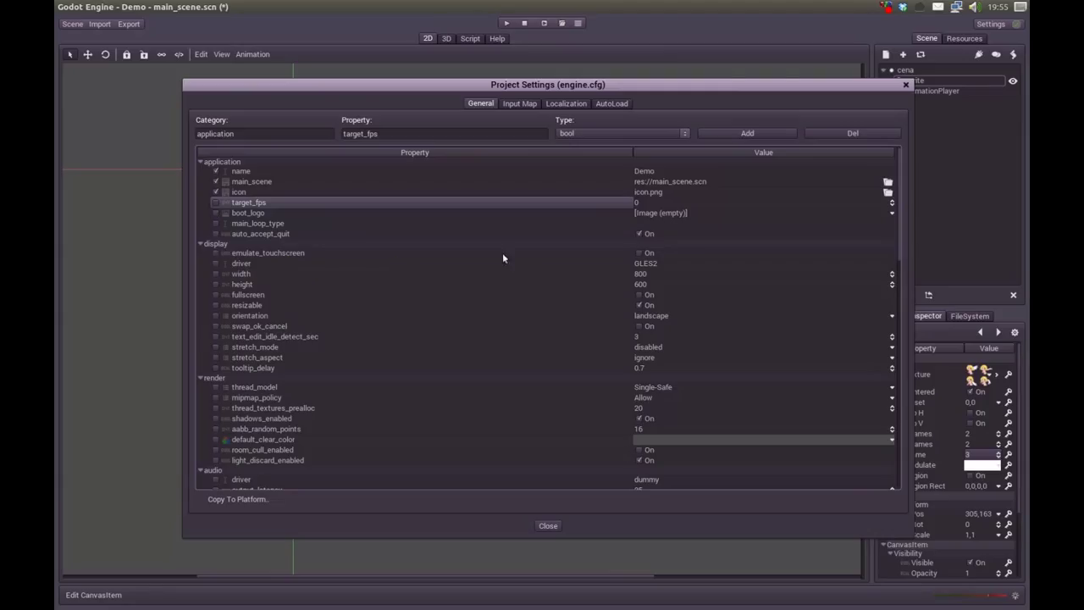
click(255, 295)
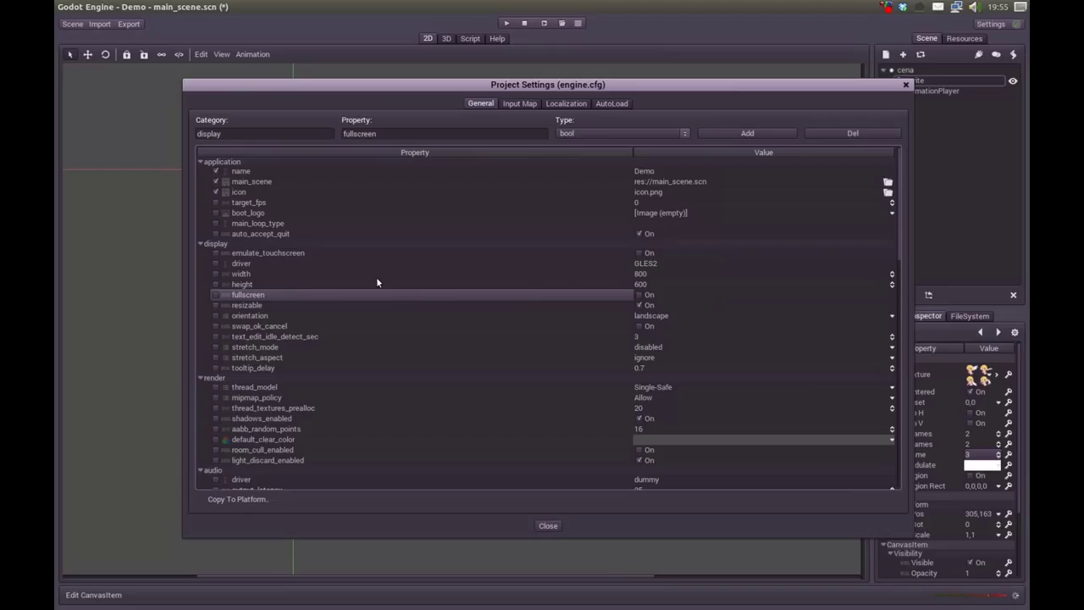
click(259, 275)
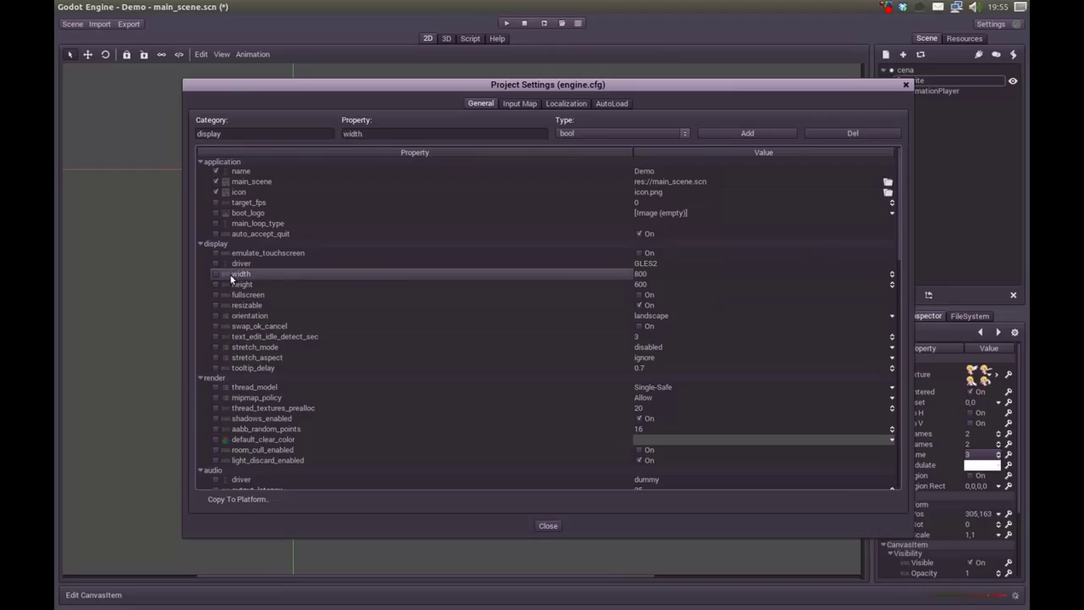
click(243, 285)
click(245, 274)
click(232, 286)
click(242, 276)
click(262, 317)
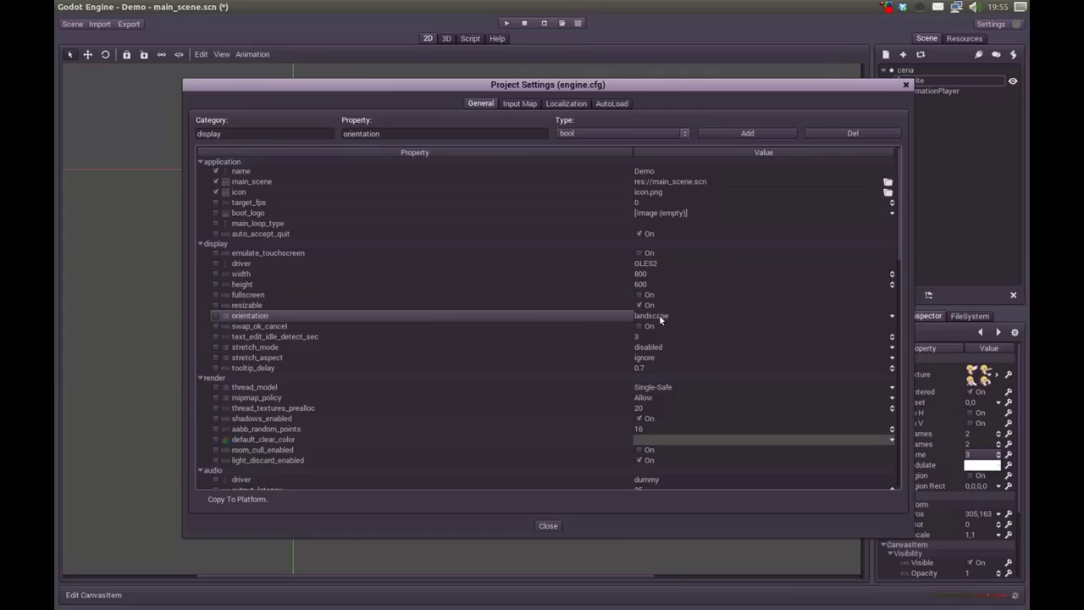
click(257, 347)
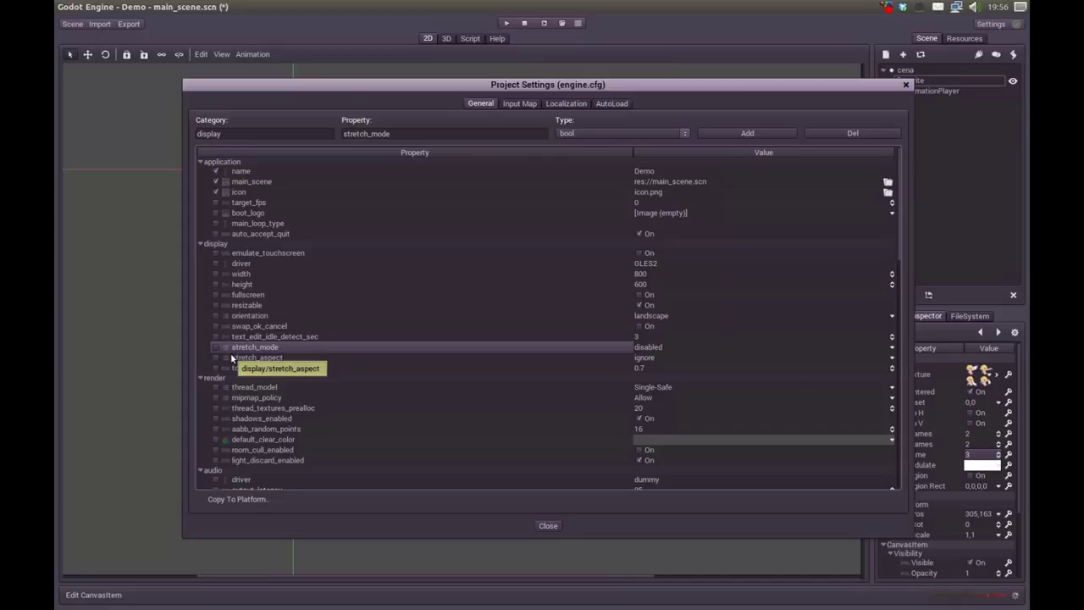
Step: Set display/stretch_mode to viewport (persisted), then go to the Input Map
click(216, 348)
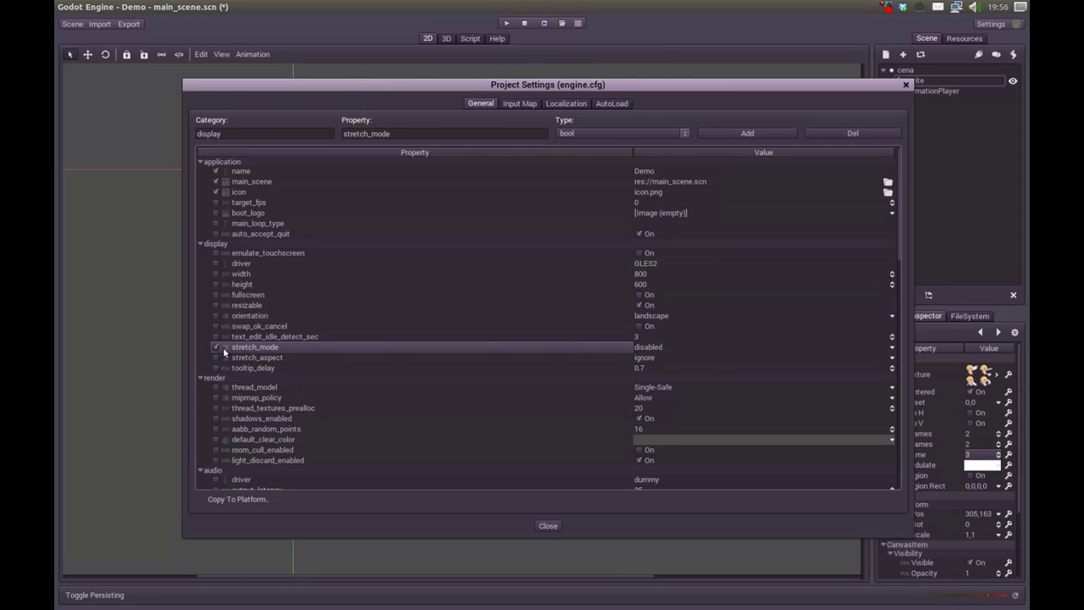
click(654, 349)
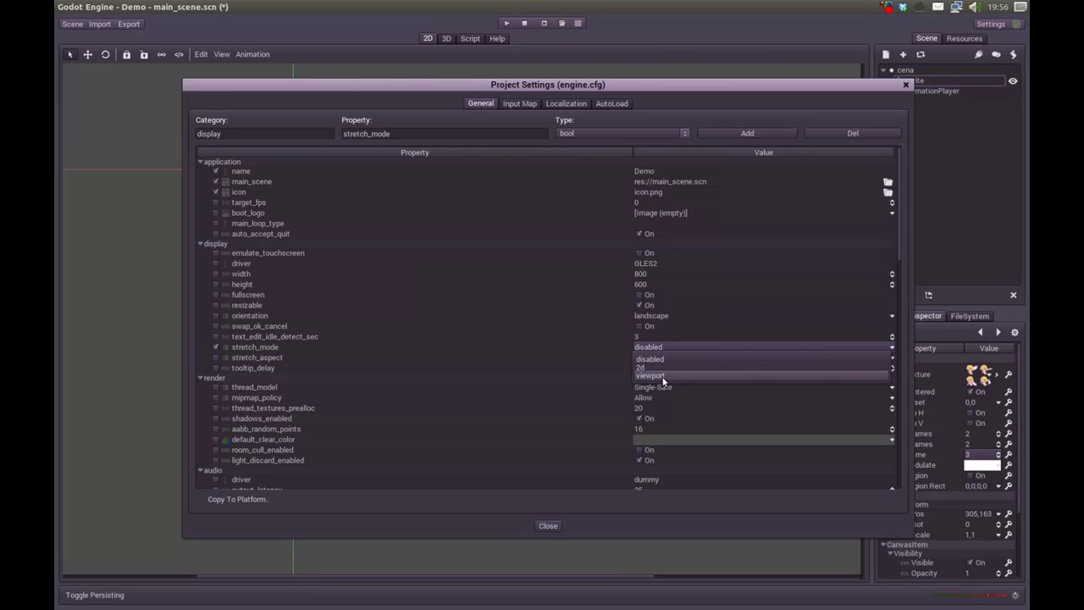
click(664, 375)
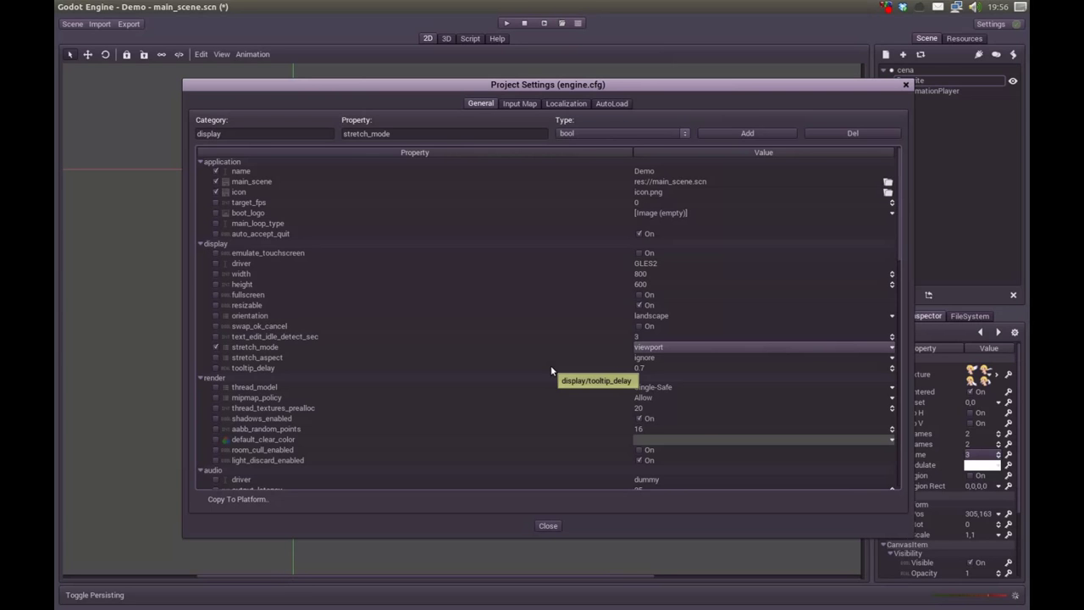
mouse_move(899, 262)
mouse_down()
mouse_move(904, 386)
mouse_move(901, 204)
mouse_up()
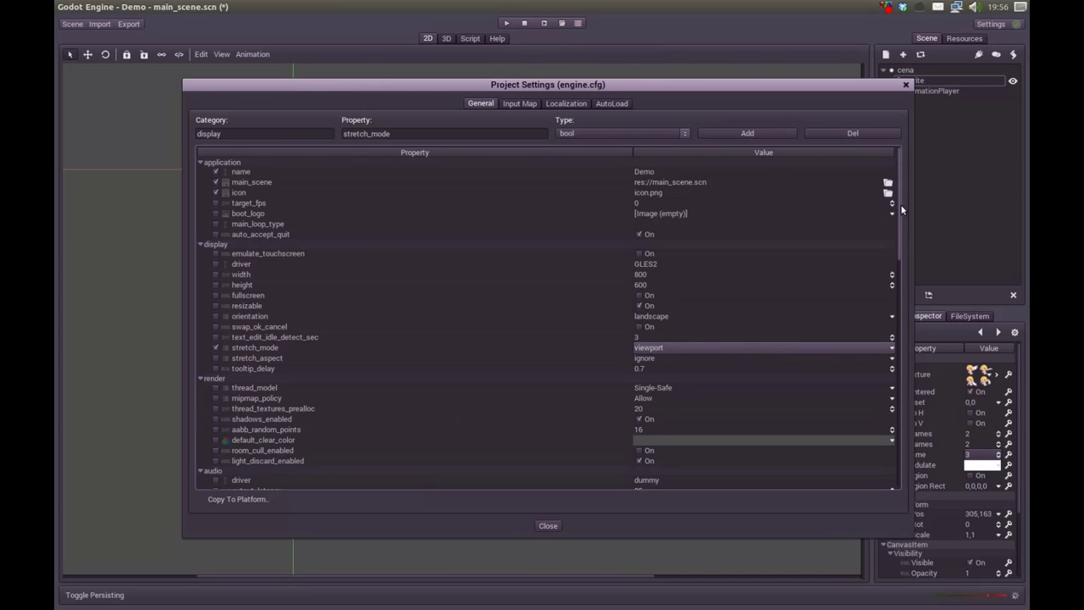
click(520, 103)
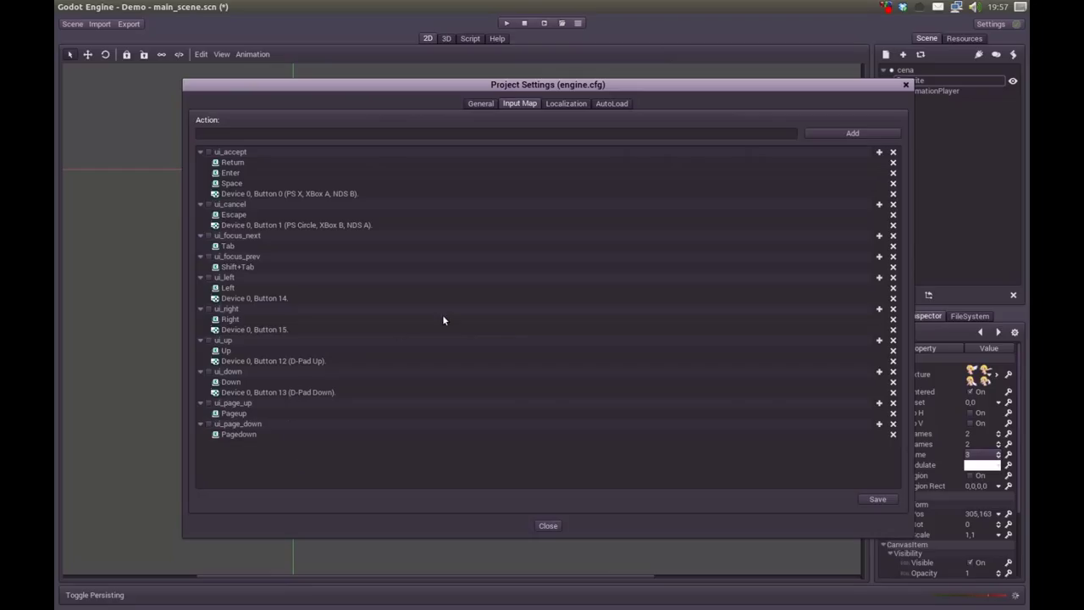
Step: Add a TIRO input action bound to the Space key
click(272, 133)
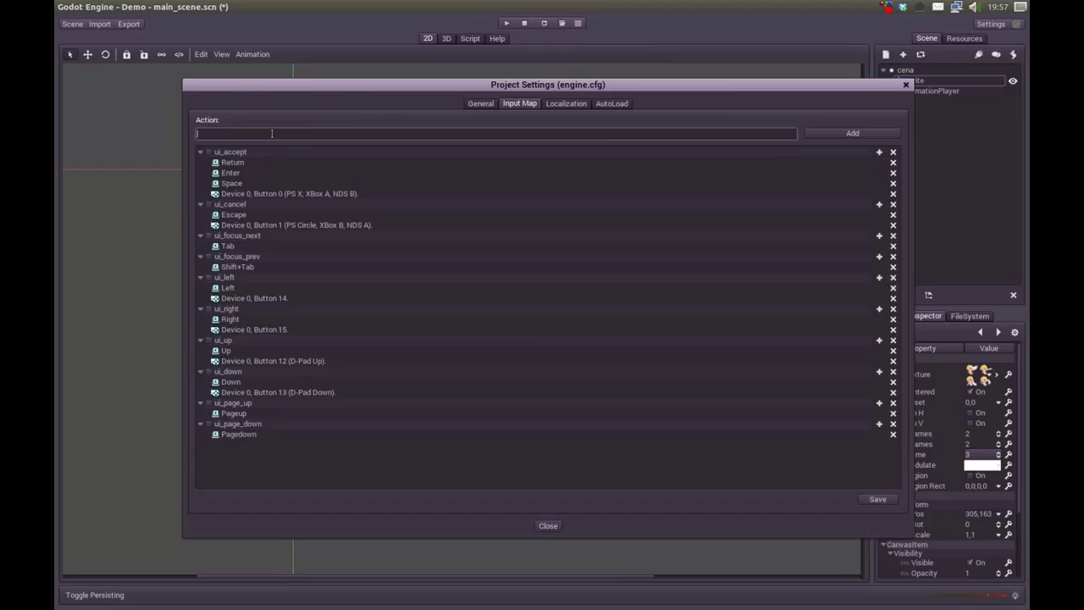
text(TIRO)
click(852, 133)
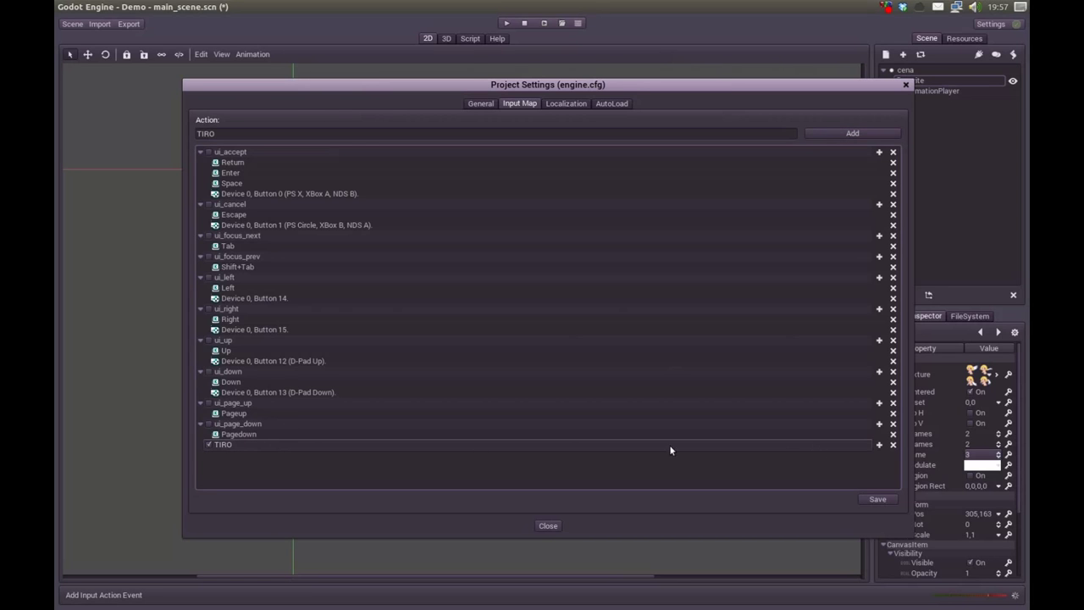
click(879, 445)
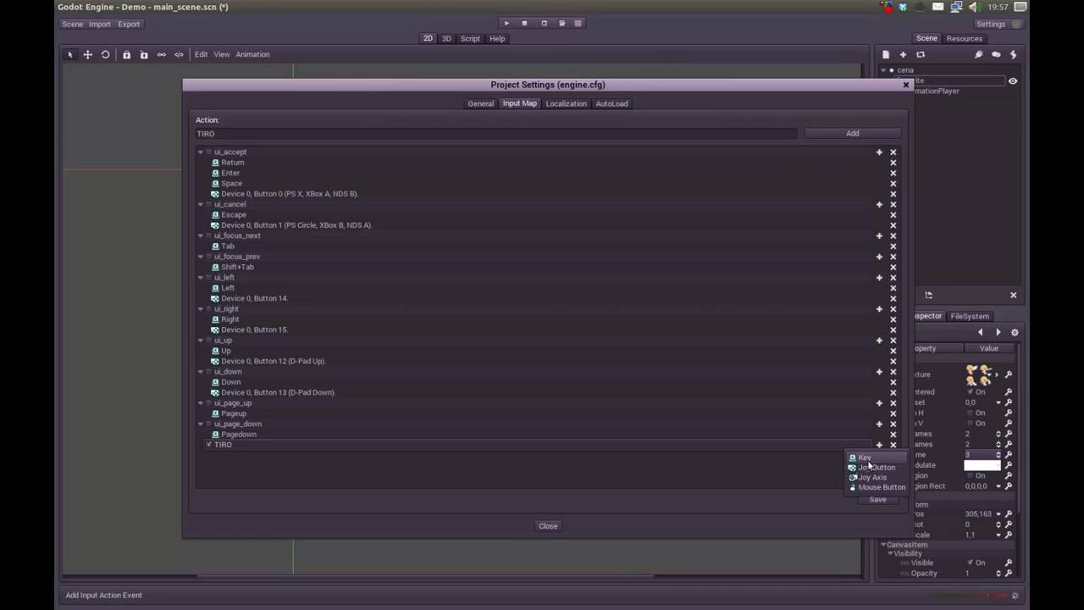
click(866, 457)
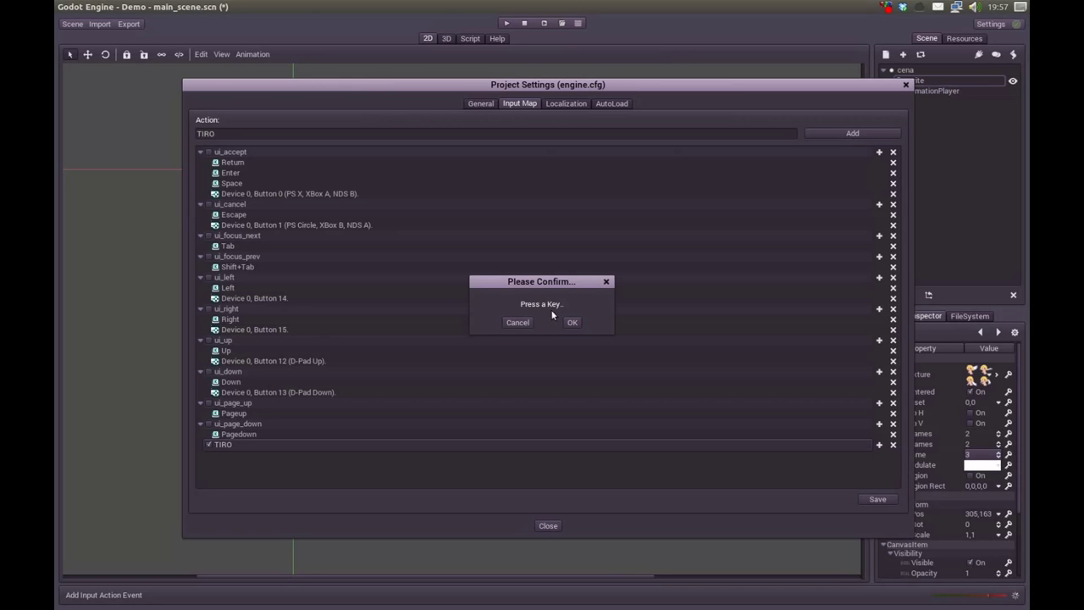
click(572, 323)
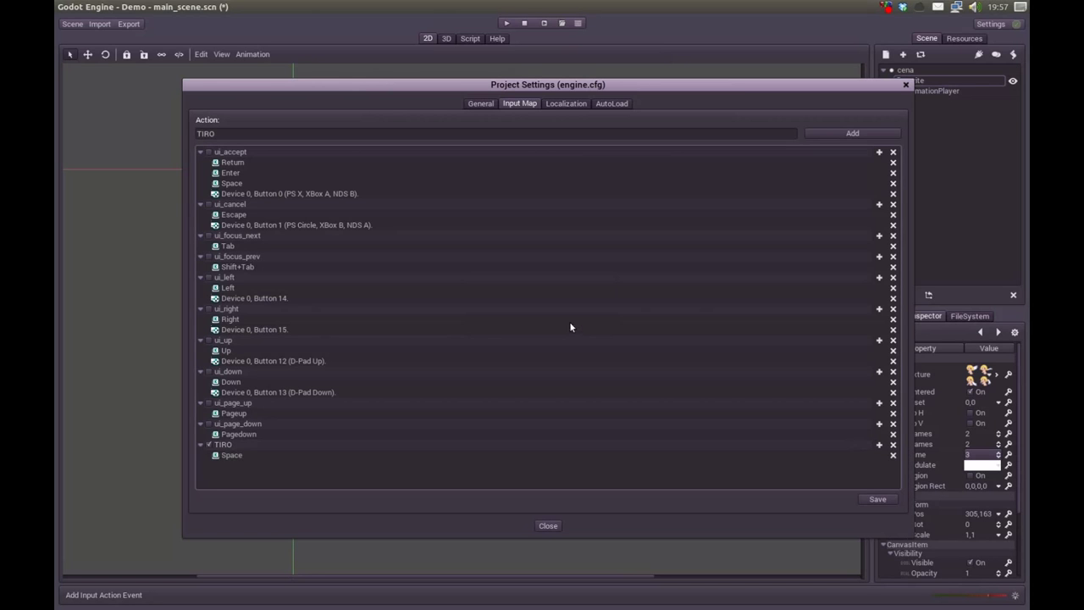
click(879, 446)
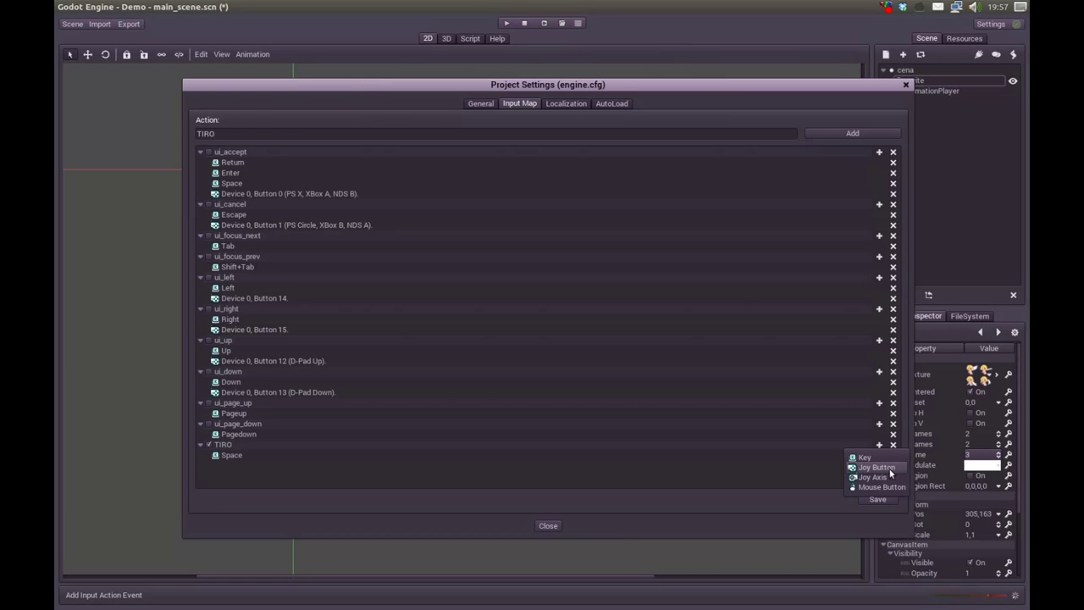
Step: Bind joypad Button 1 (PS Circle, XBox B, NDS A) to TIRO
click(891, 473)
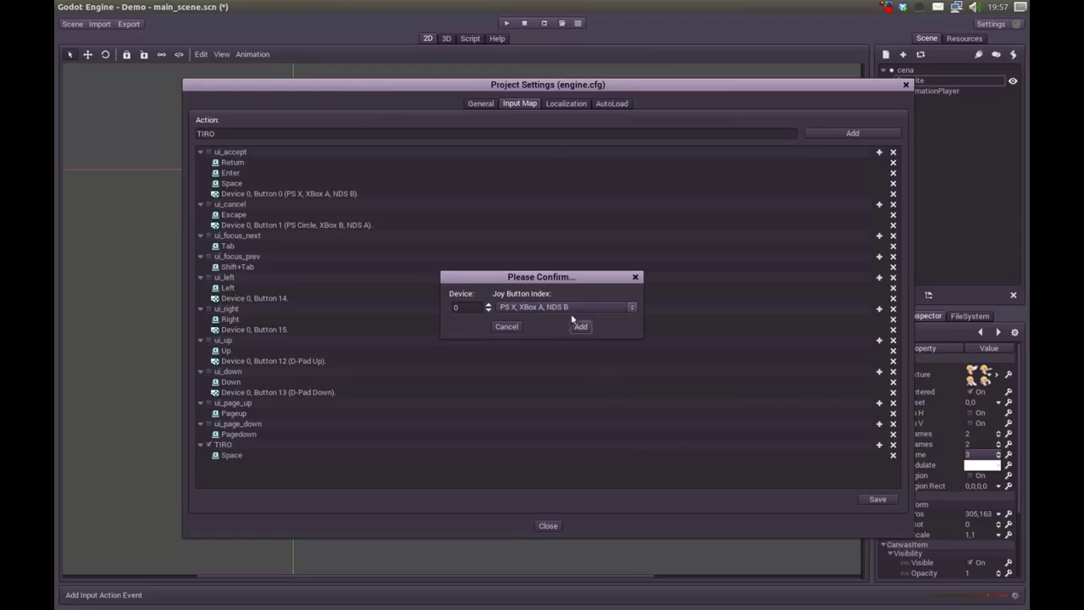
click(620, 308)
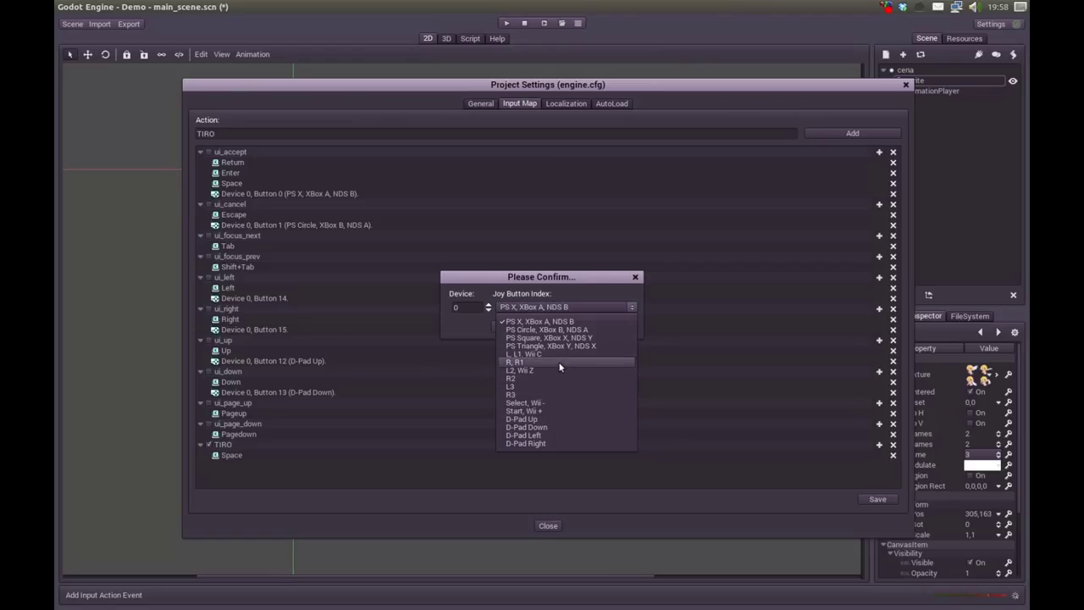
click(592, 330)
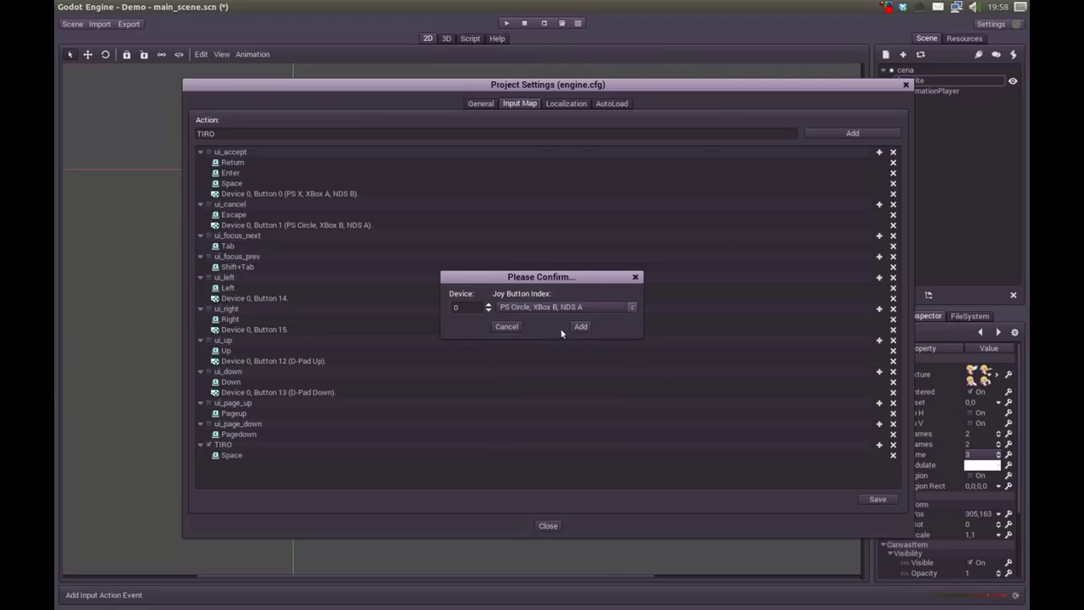
click(580, 328)
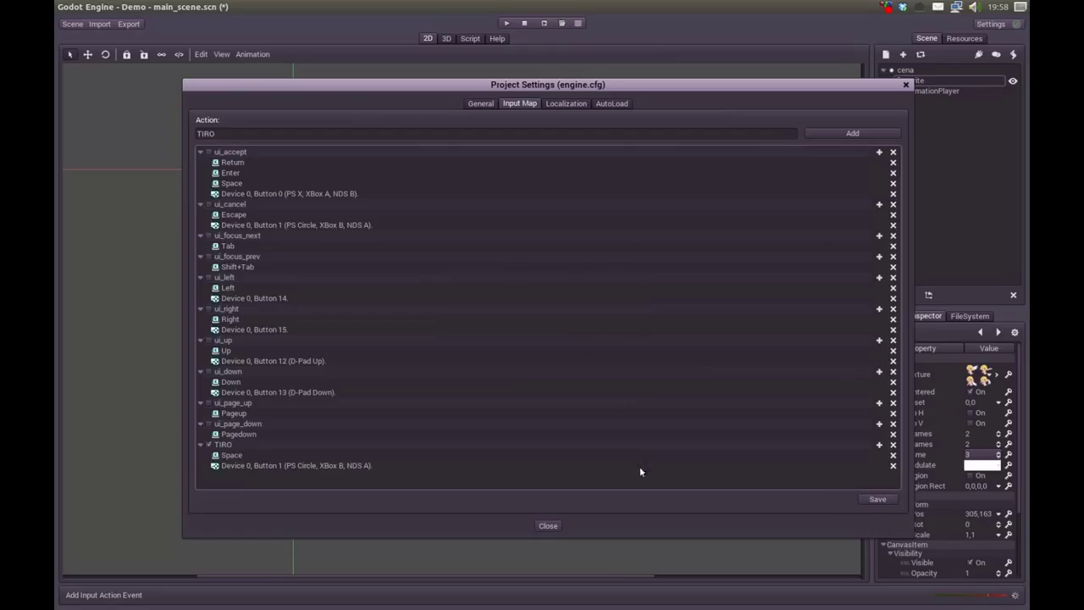
Step: Also bind the left mouse button to TIRO
click(880, 446)
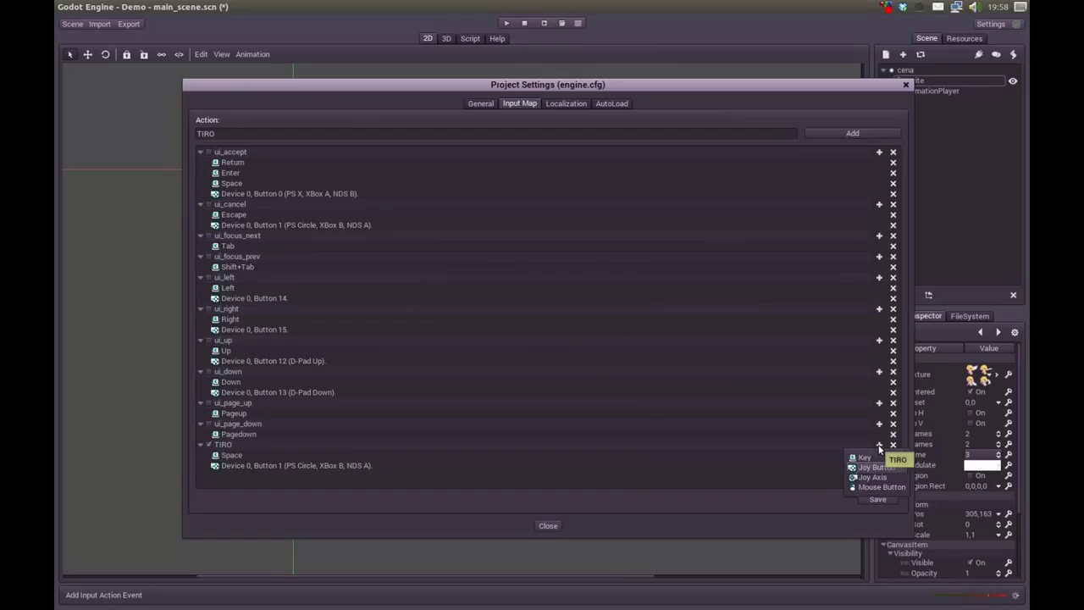
click(877, 488)
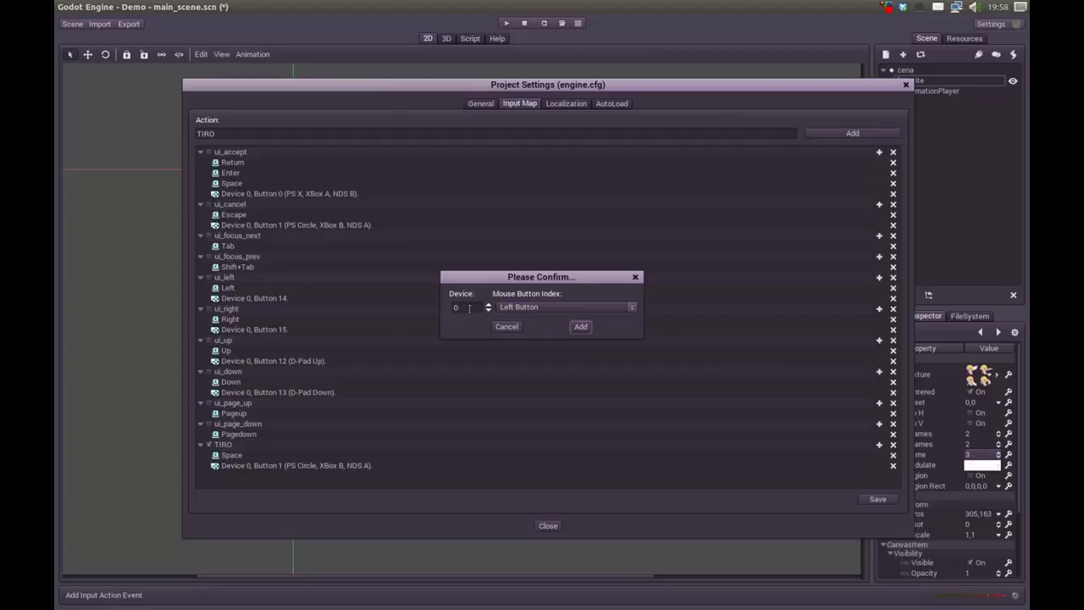
click(581, 327)
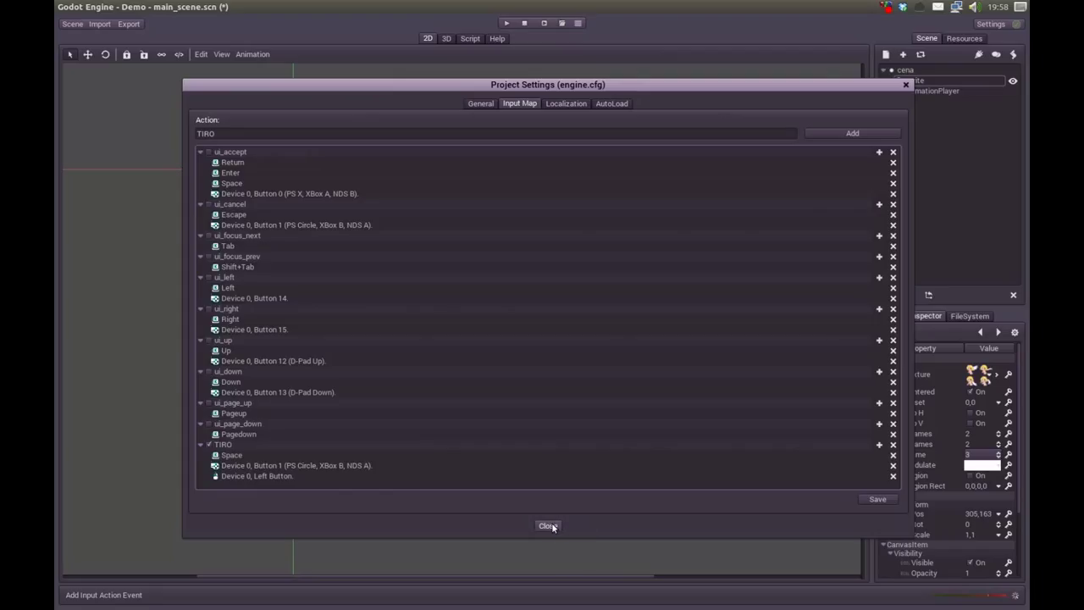
Step: Close Project Settings, test-run the scene with the animated angel, then end the game
click(552, 526)
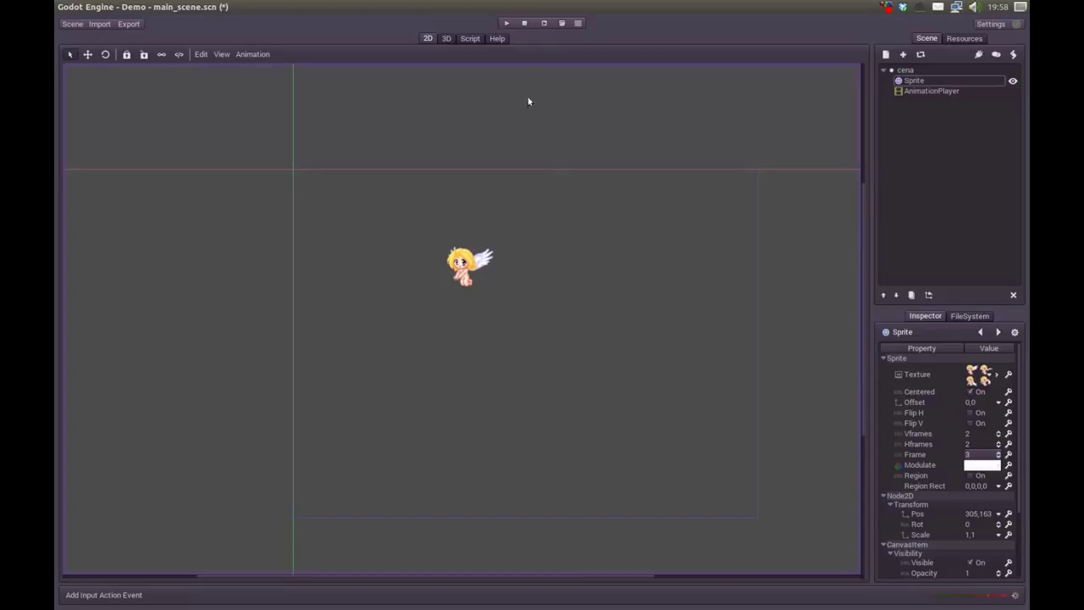
click(508, 25)
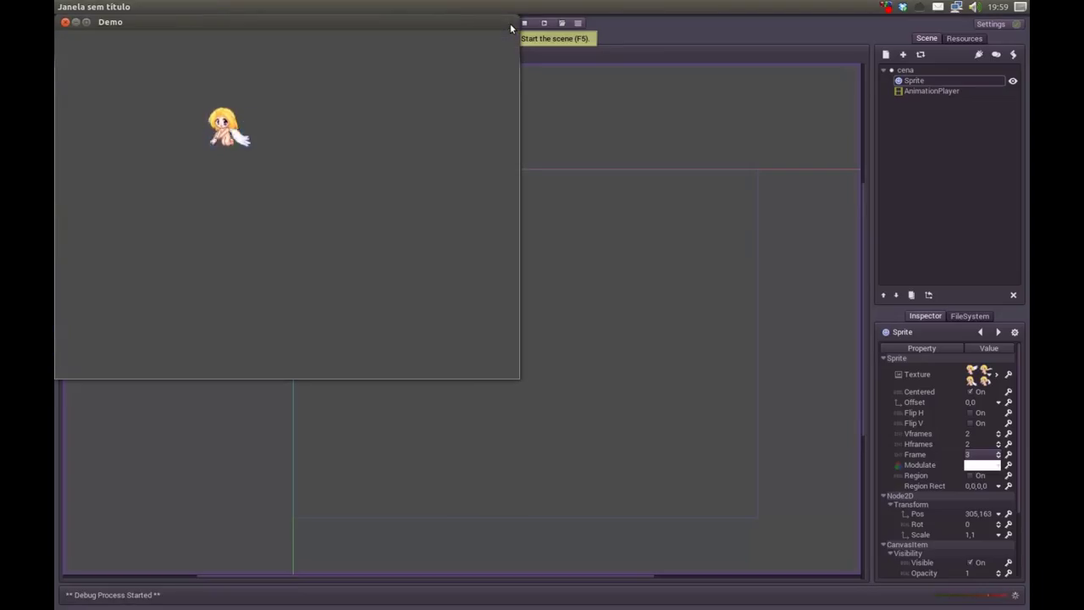
click(66, 23)
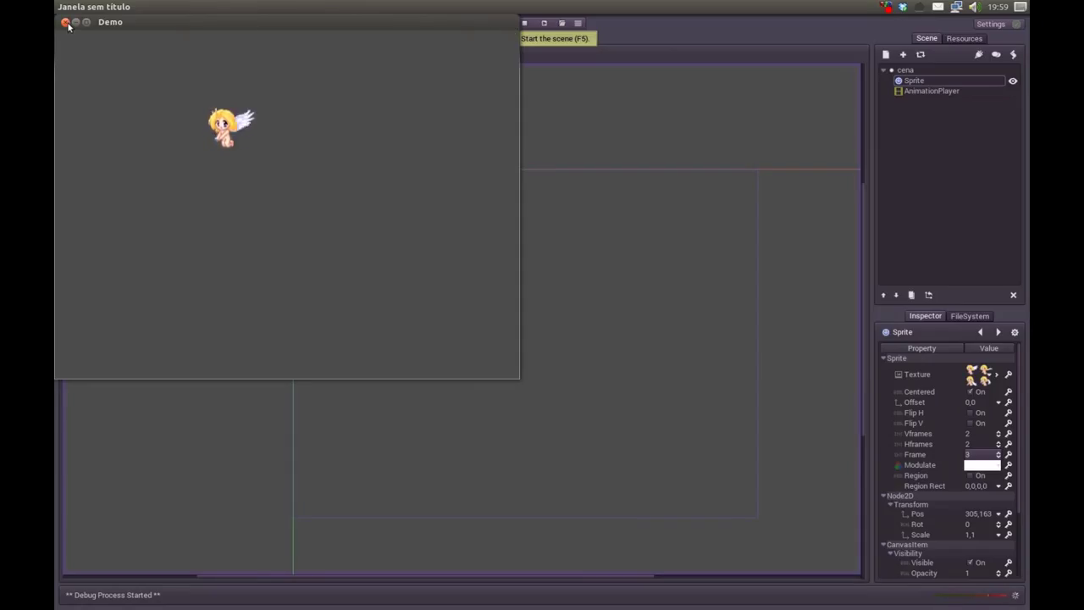
click(547, 330)
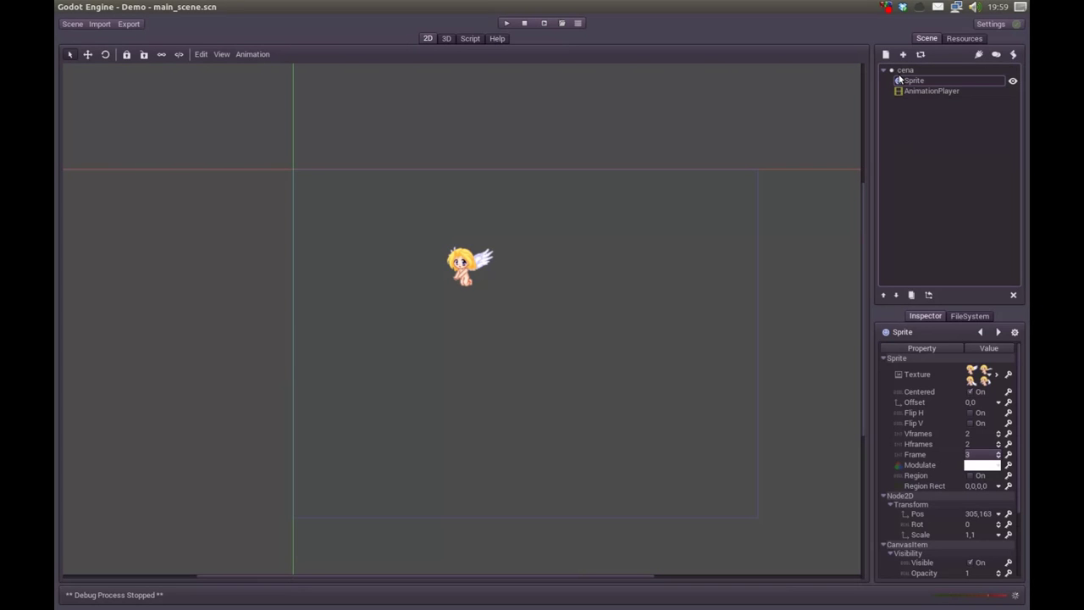
Step: In Files, create a new folder named musica inside projeto_demo
mouse_move(55, 406)
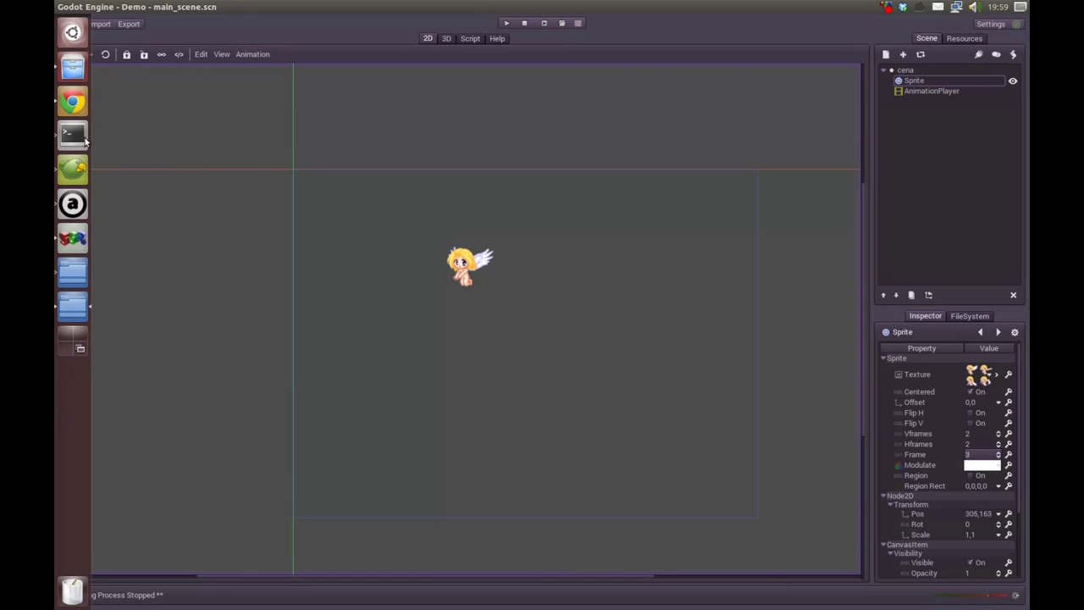
click(74, 79)
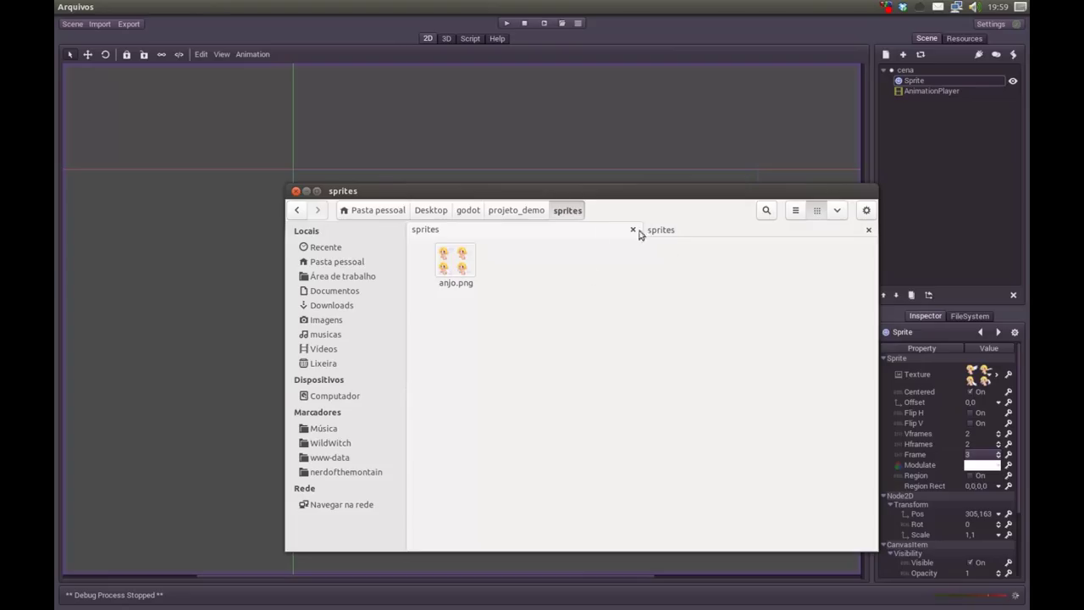
click(543, 214)
right_click(567, 348)
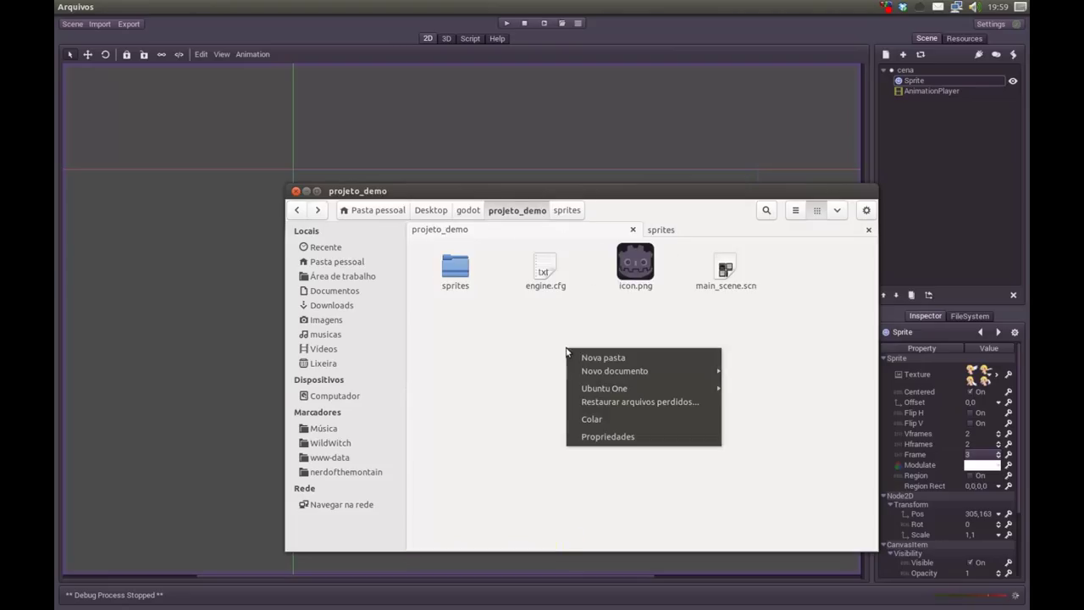
click(604, 356)
text(musica)
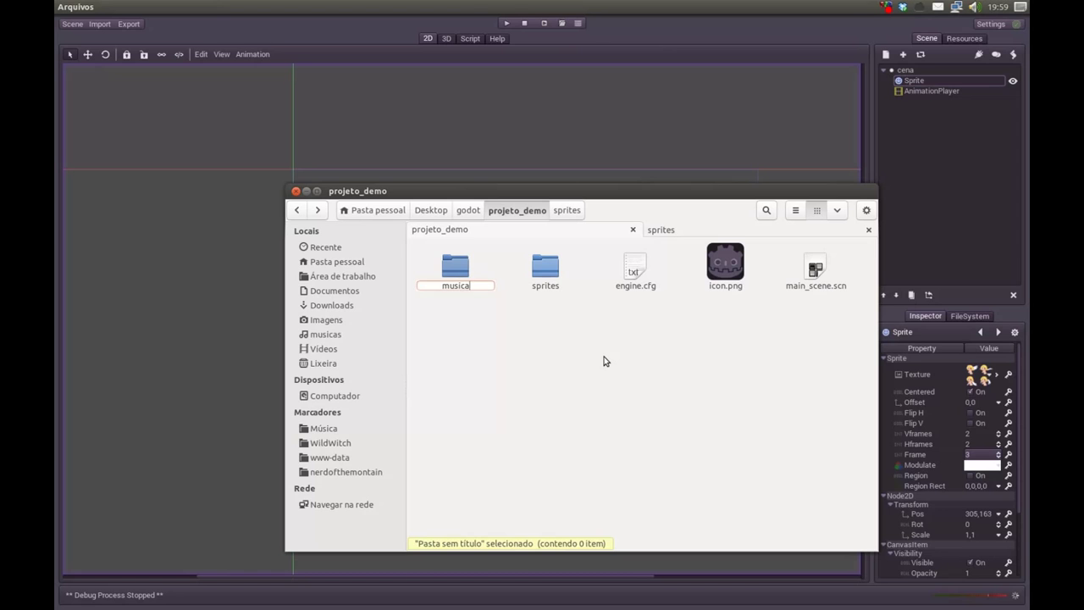
key(Return)
Step: Copy JT_Bruce_-_The_Dreamer_s_Overture.ogg from plataform_egg1's credits folder into musica
click(673, 229)
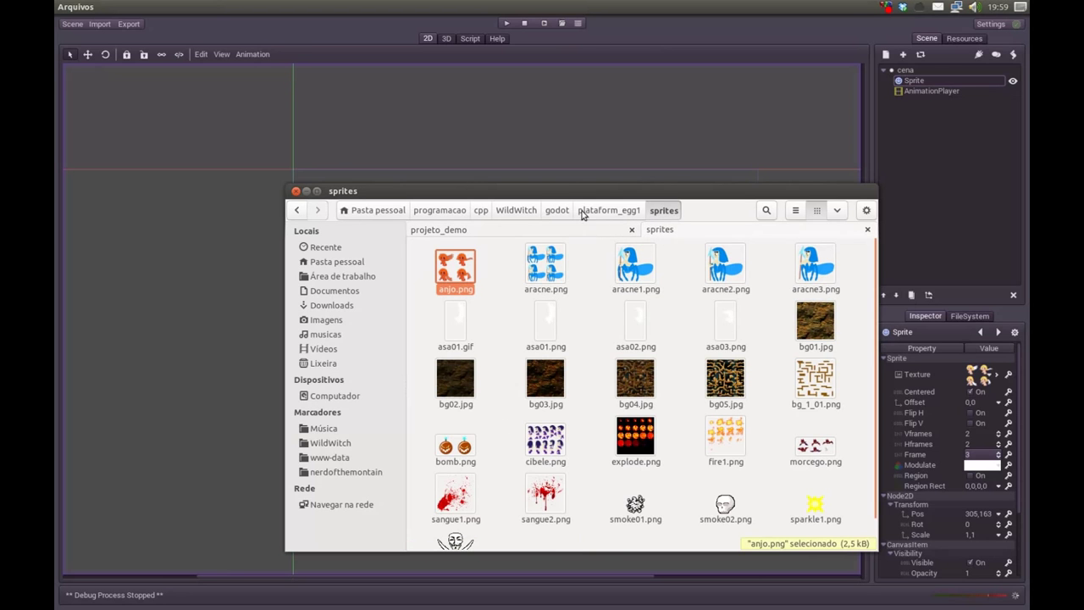
click(637, 212)
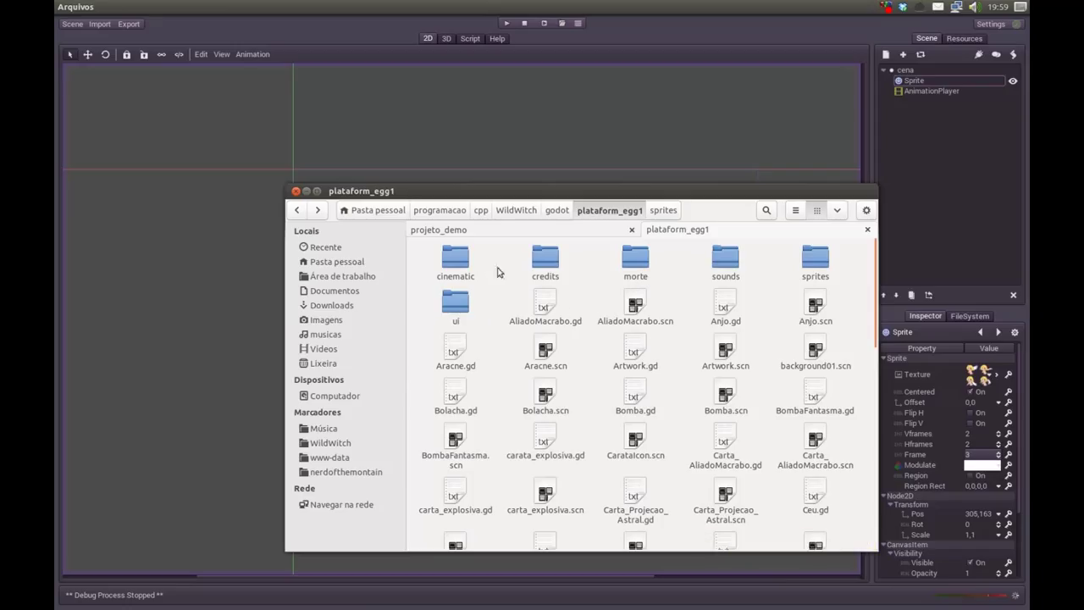
double_click(562, 270)
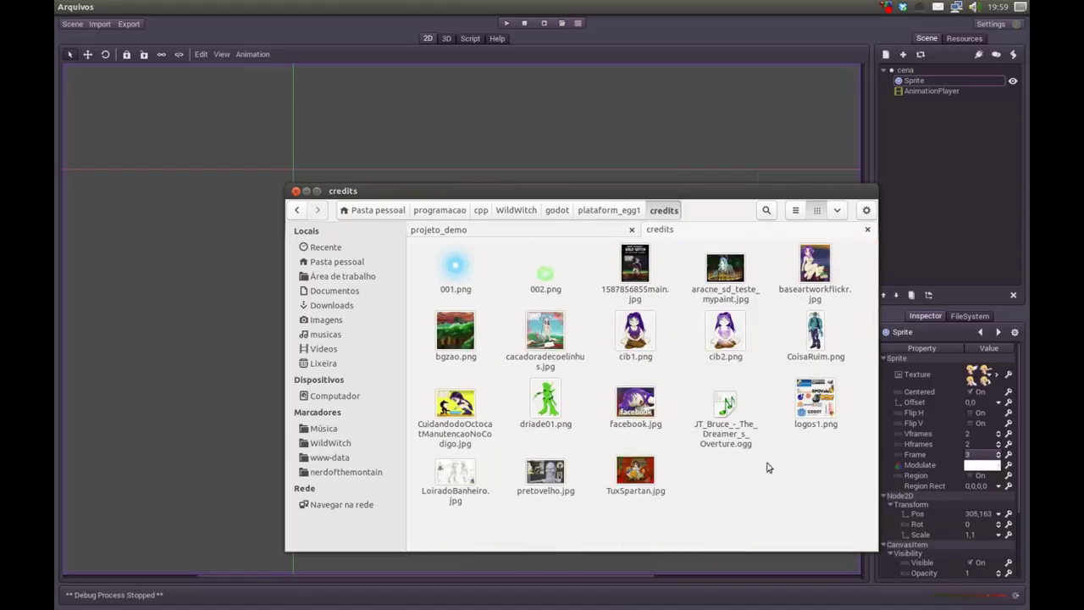
click(731, 449)
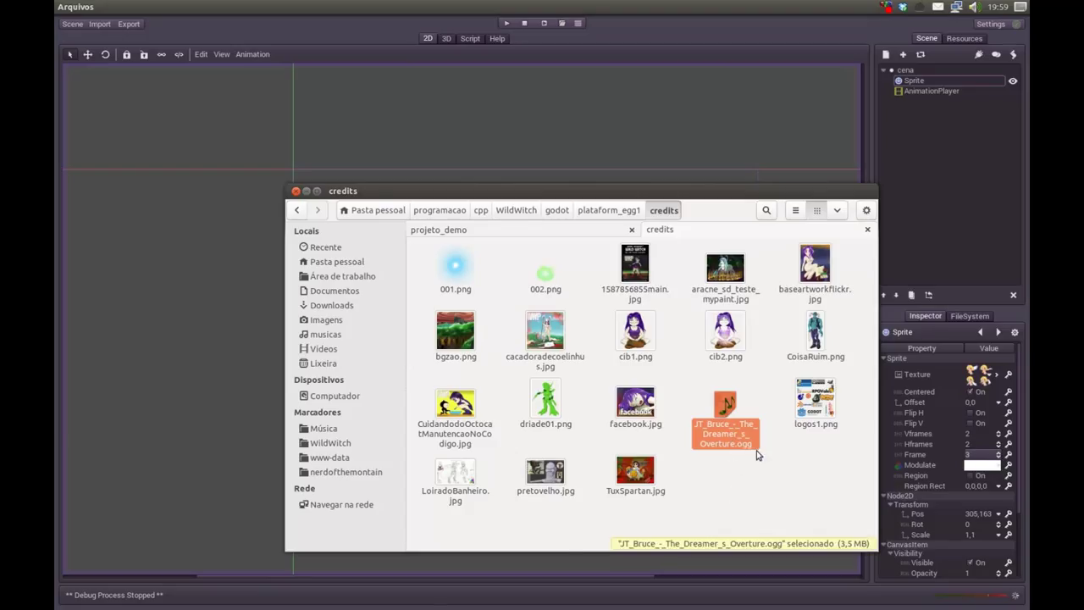
click(564, 231)
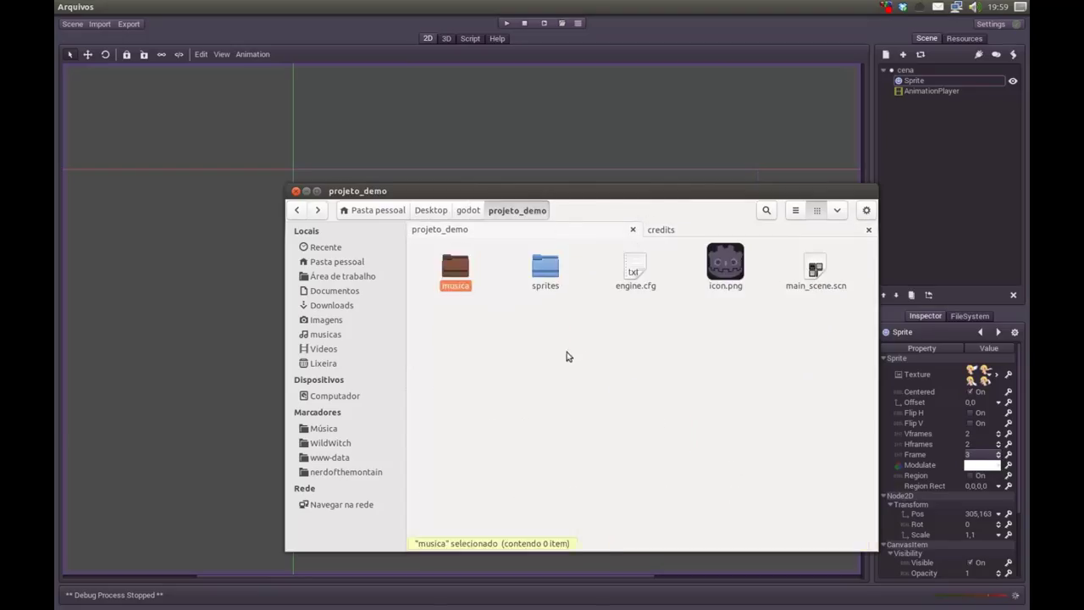
double_click(457, 273)
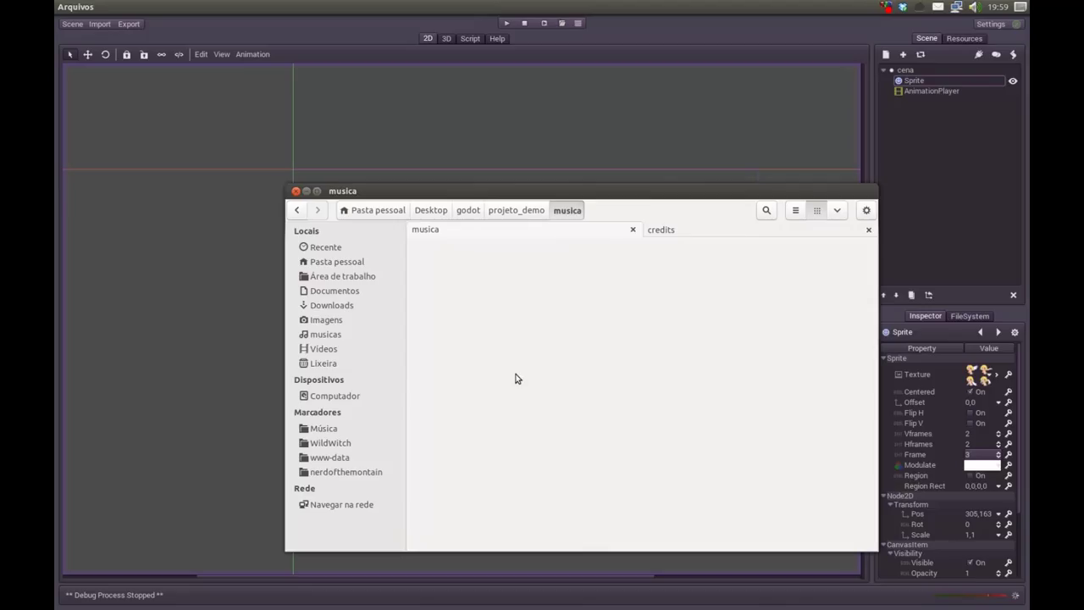
key(ctrl+v)
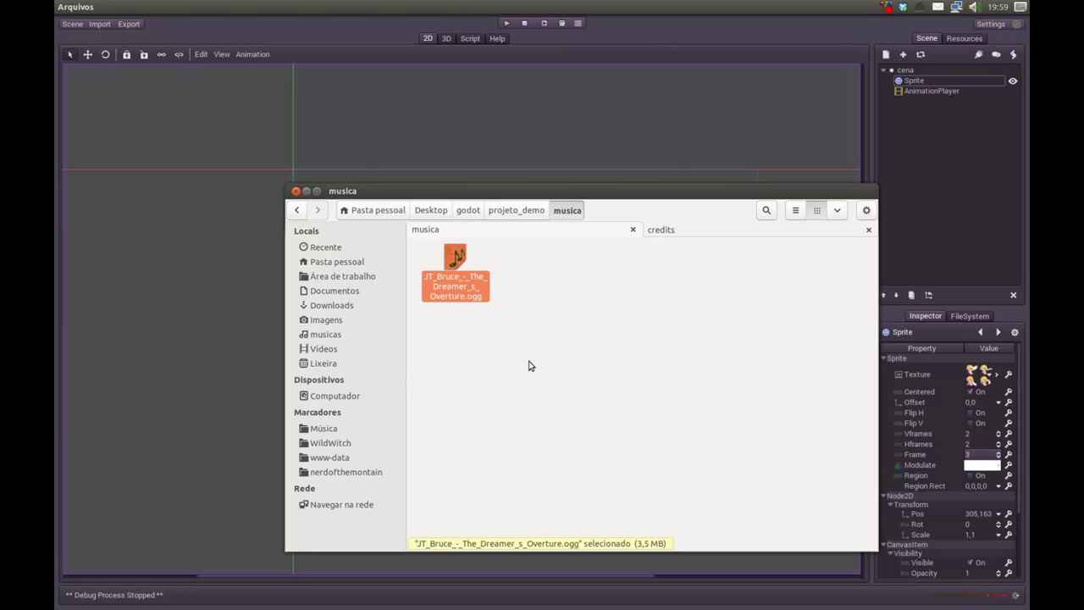
click(544, 360)
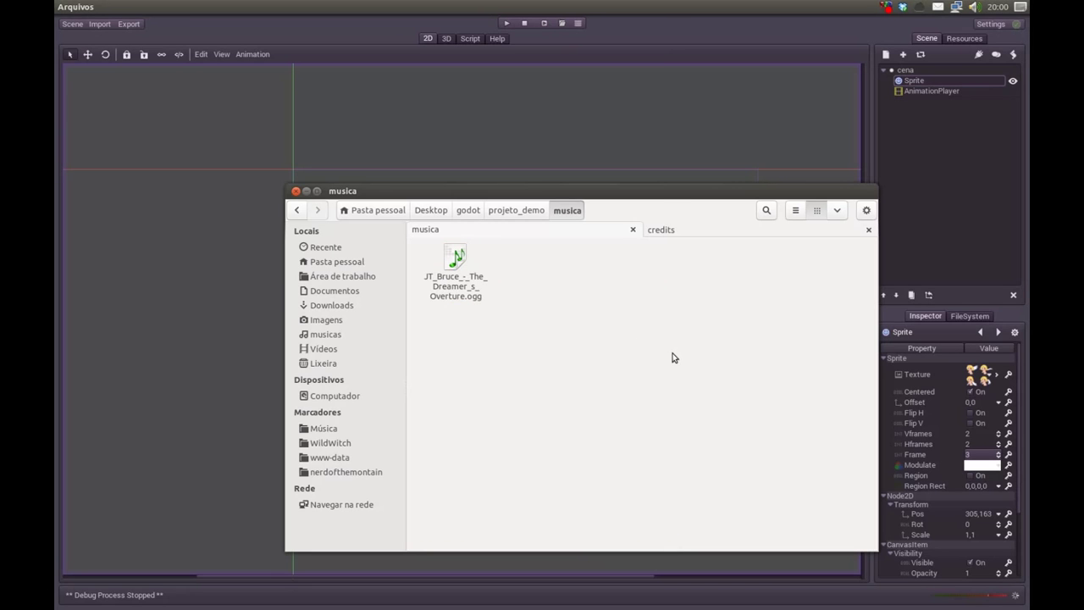
key(super)
text(winff)
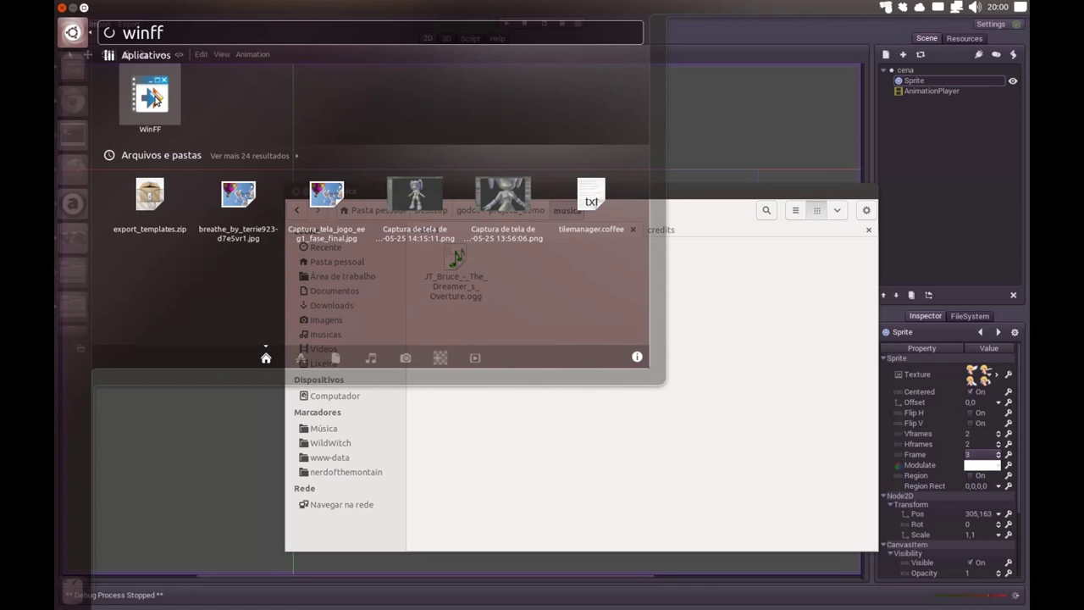
click(155, 99)
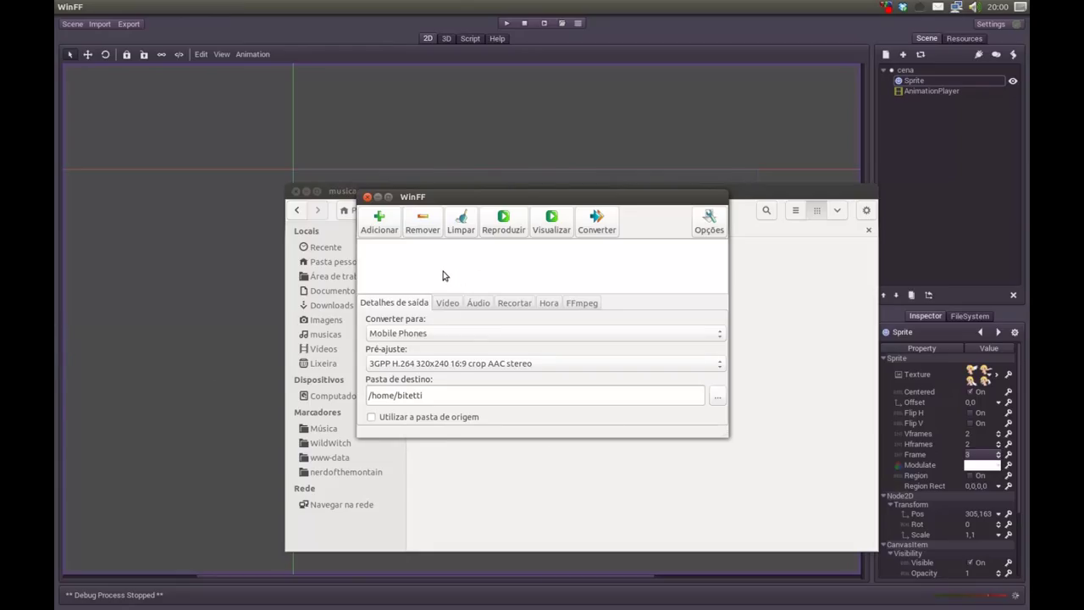
click(675, 365)
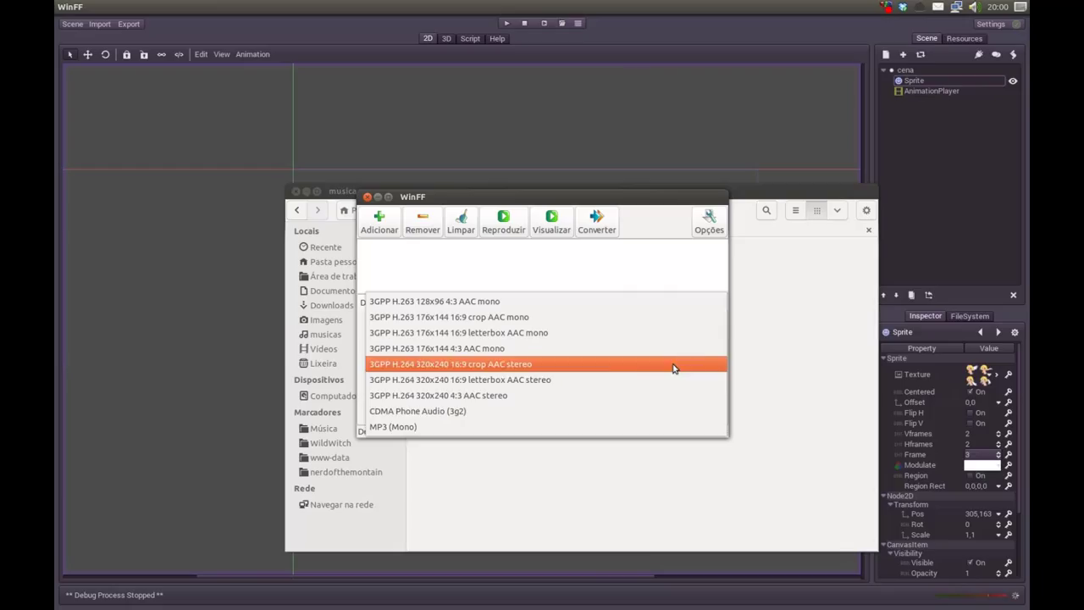
click(676, 265)
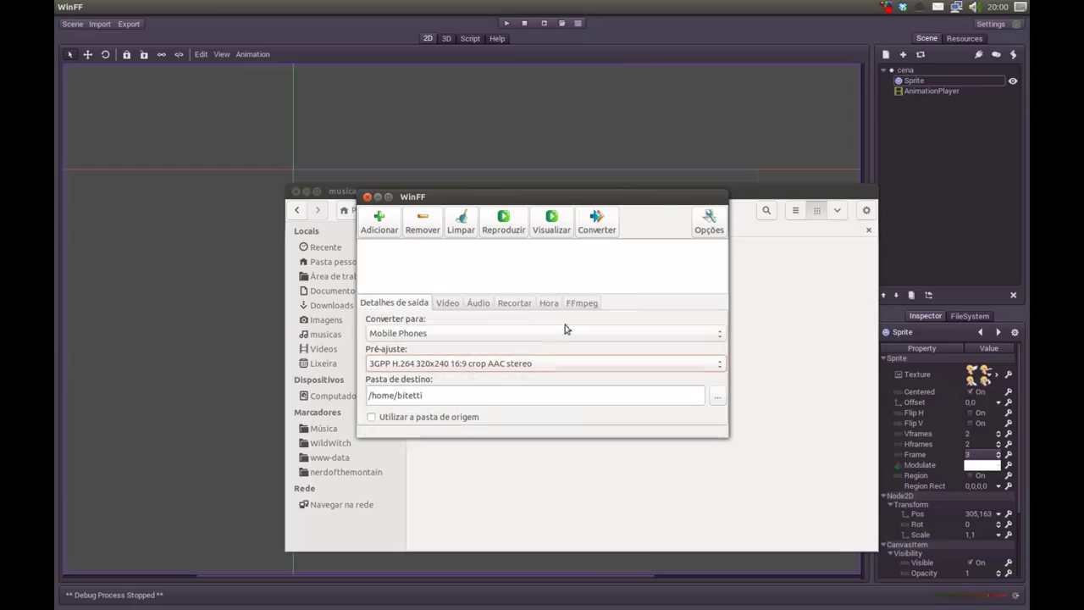
click(367, 198)
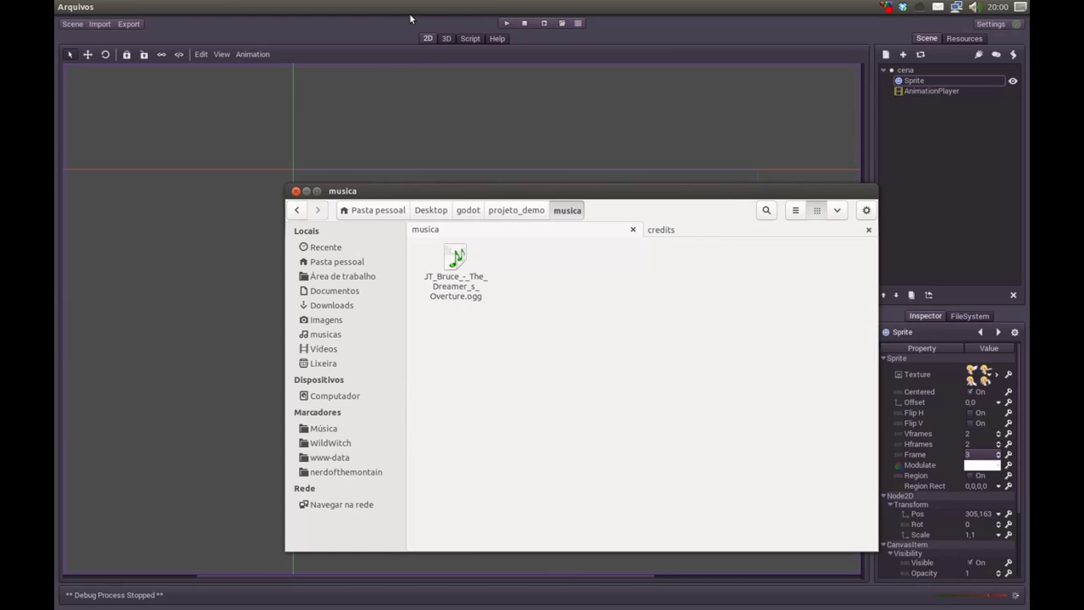
click(369, 22)
Step: Add a StreamPlayer child node under cena, found by searching 'stre'
click(903, 72)
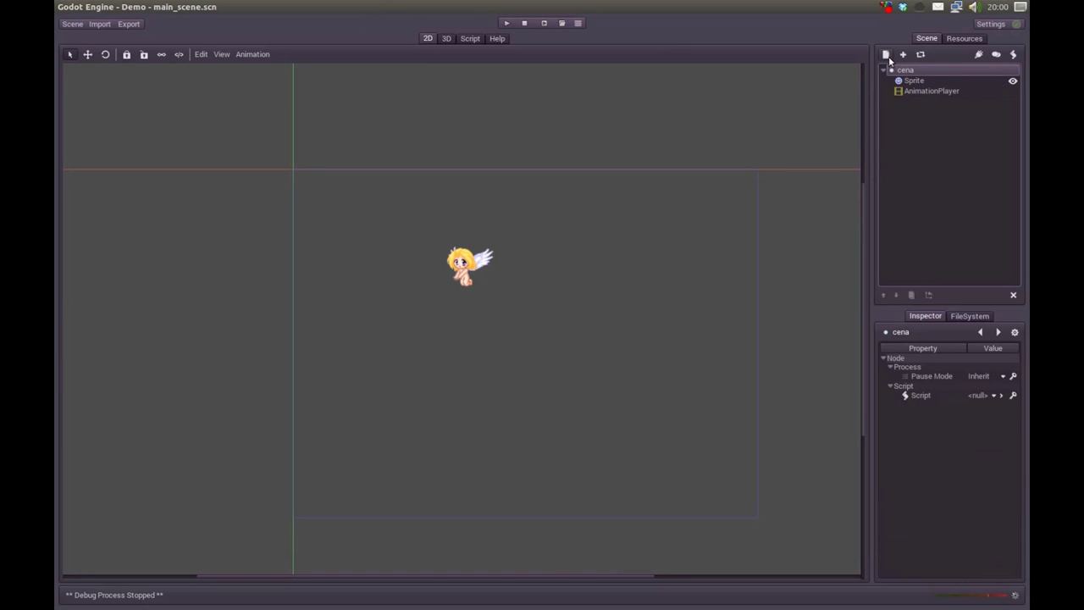
click(888, 55)
key(BackSpace)
text(cont)
key(BackSpace)
key(BackSpace)
key(BackSpace)
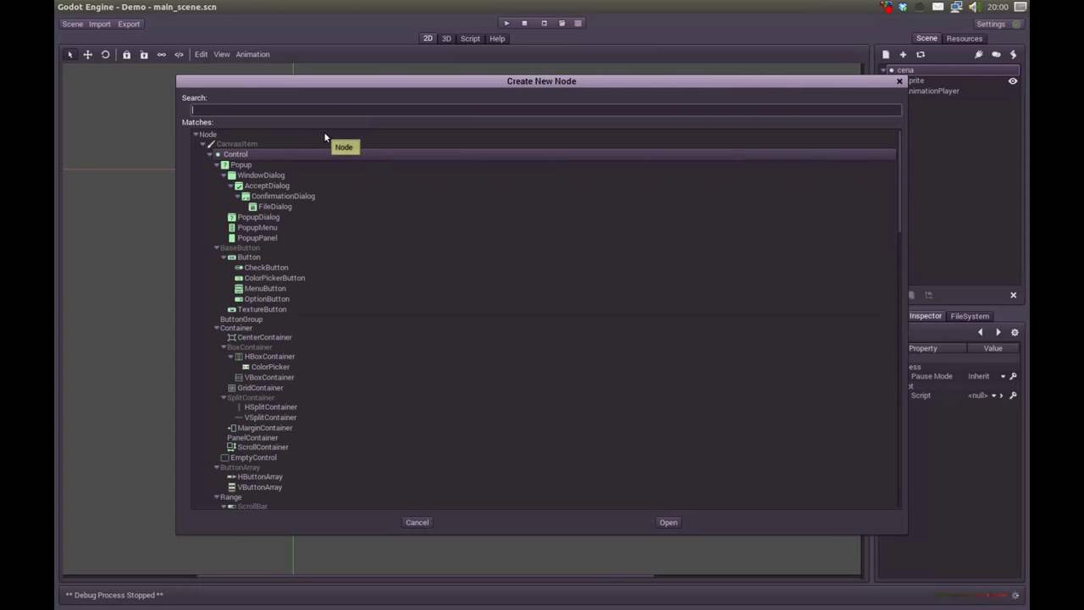
text(stre)
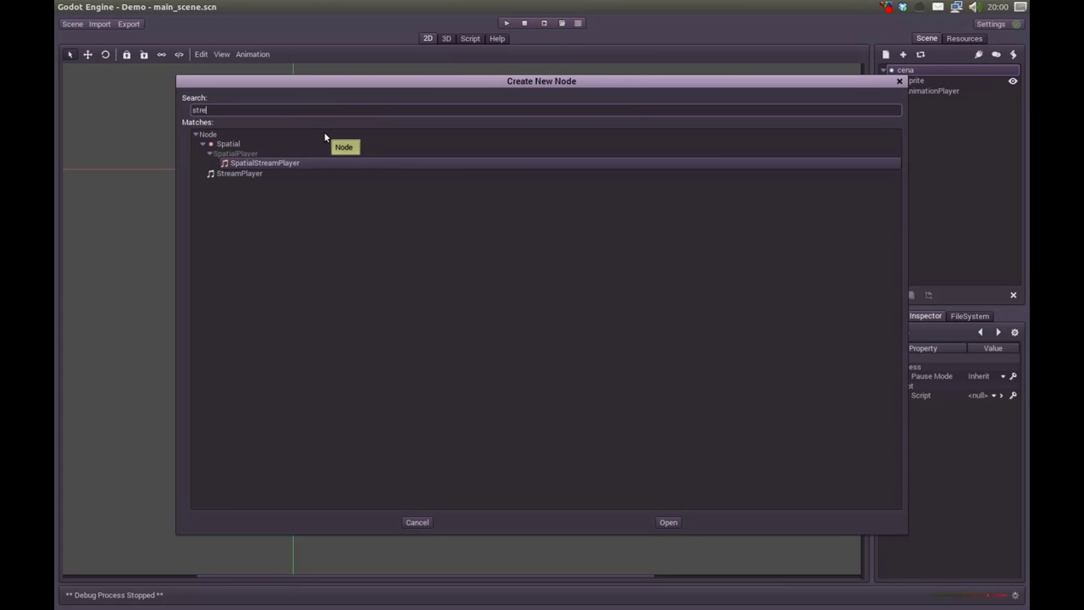
click(243, 175)
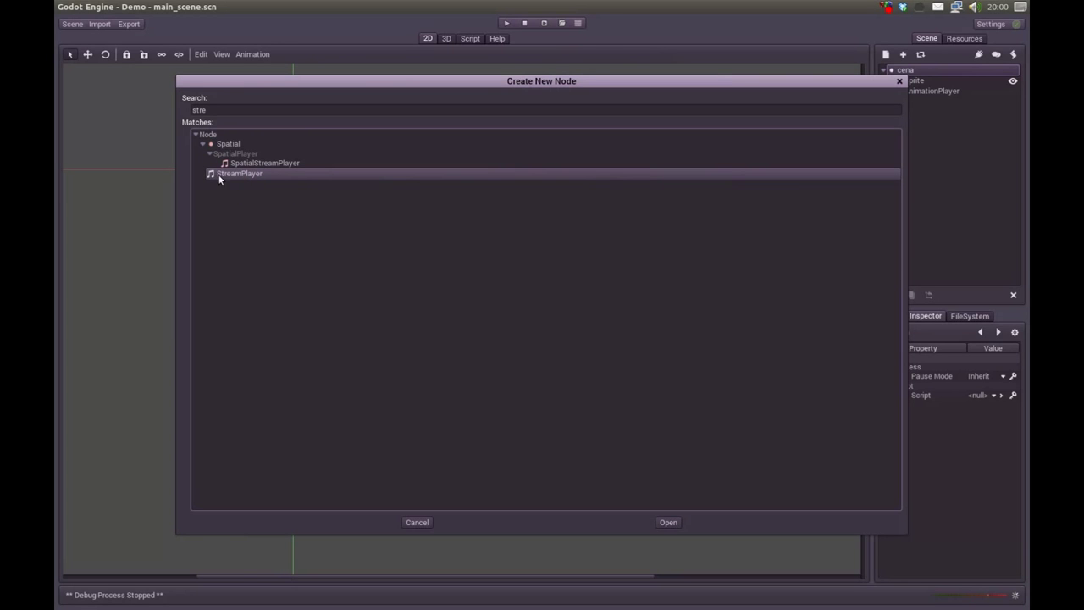
double_click(235, 174)
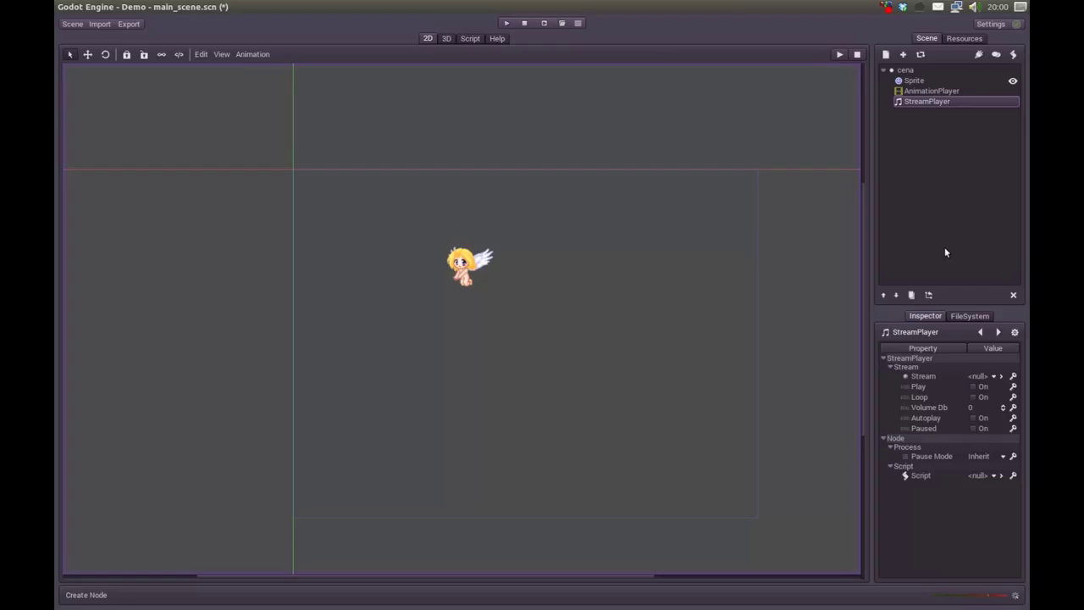
Step: Load res://musica's Dreamer's Overture .ogg as the StreamPlayer's Stream
click(993, 376)
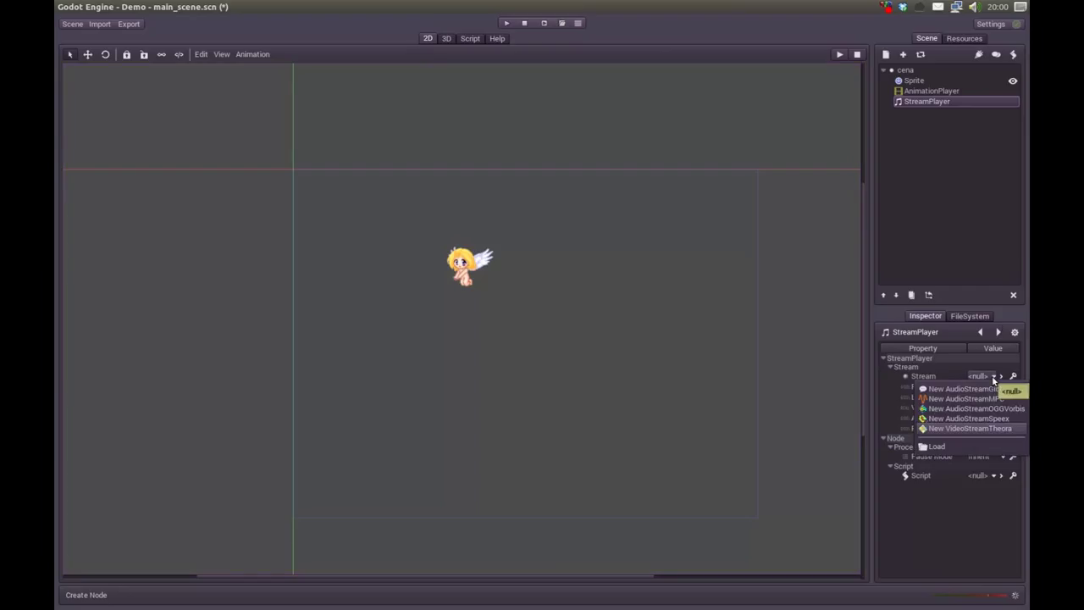
click(940, 447)
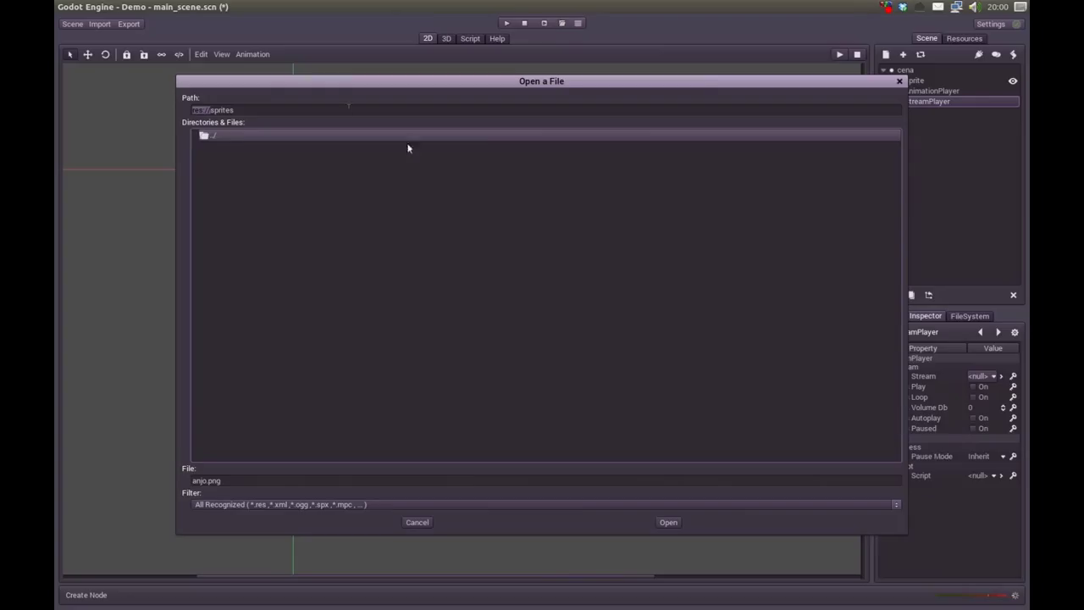
double_click(214, 137)
double_click(226, 147)
click(251, 145)
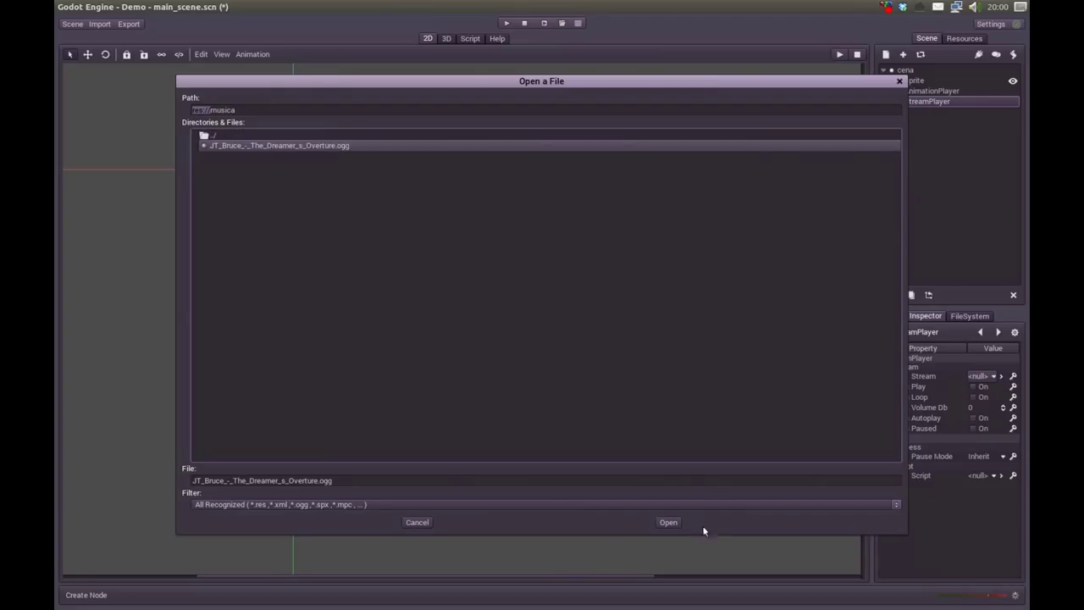
click(669, 522)
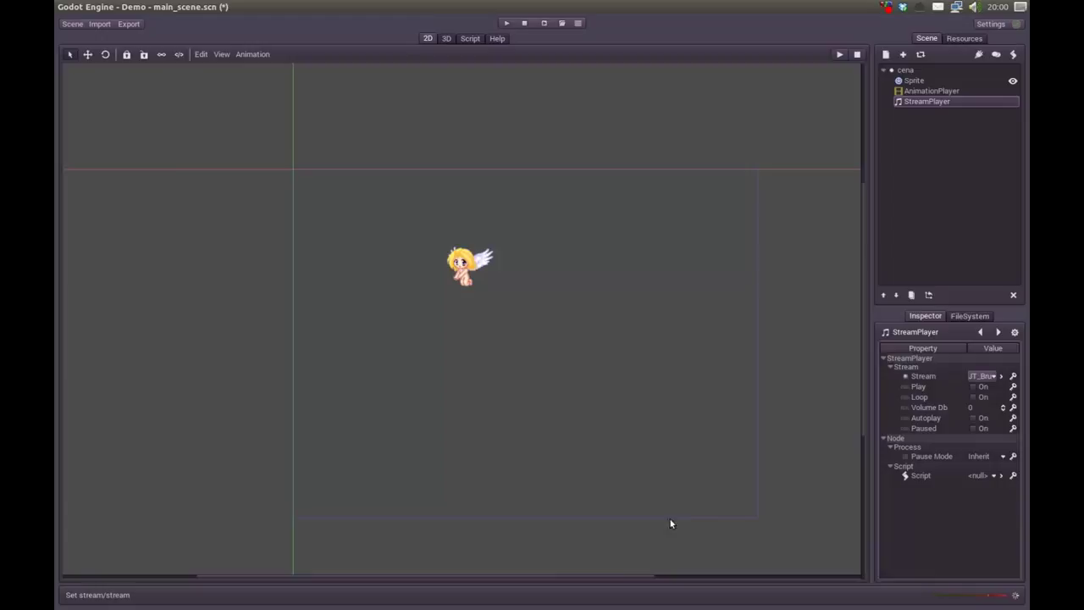
Step: Enable Autoplay and Loop on the StreamPlayer and run the game
click(978, 419)
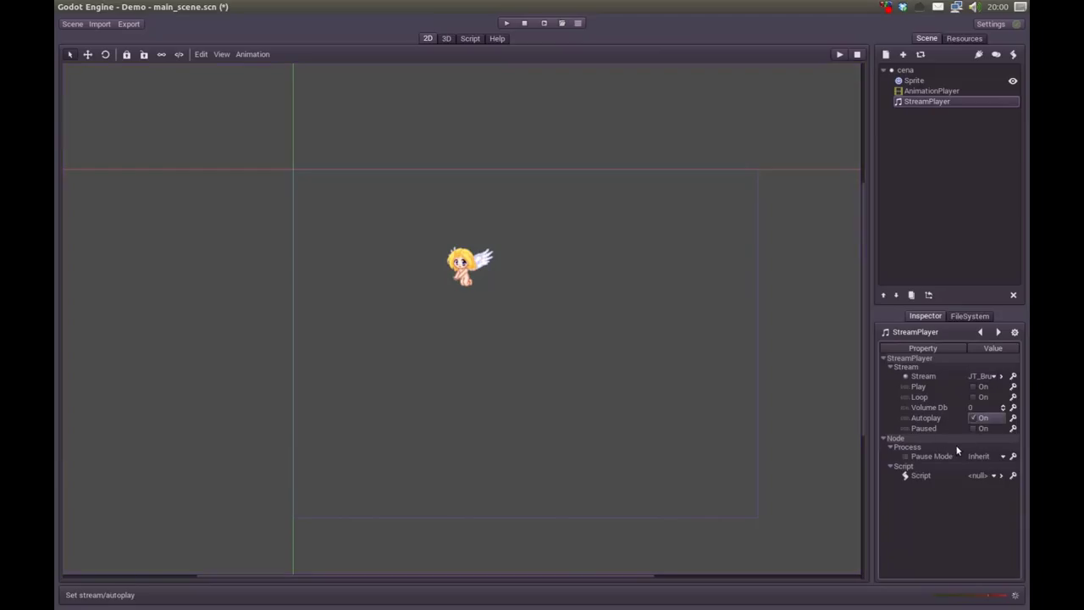
click(973, 400)
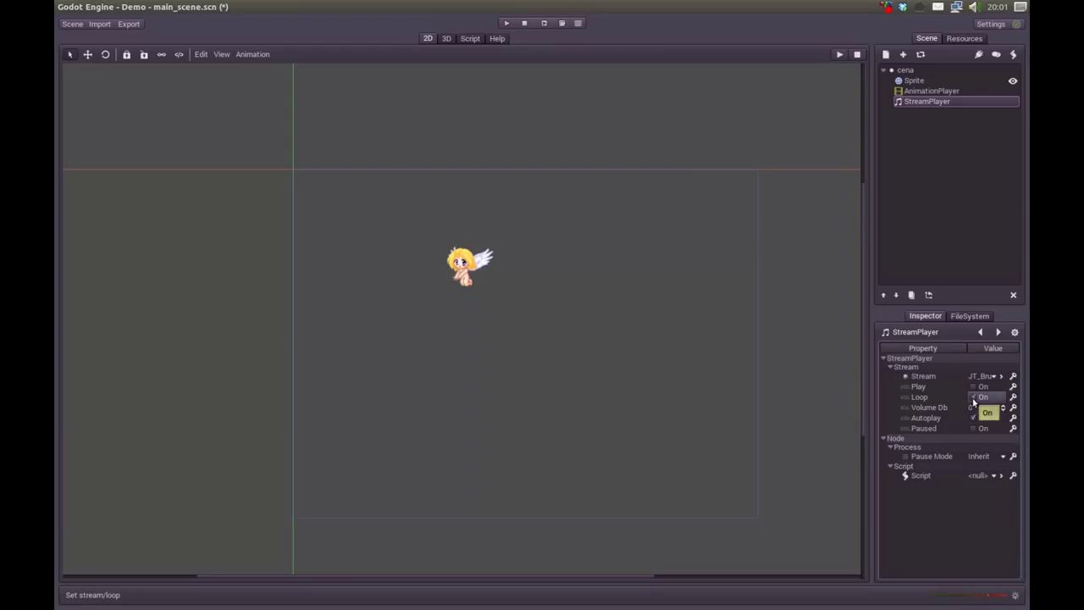
click(544, 25)
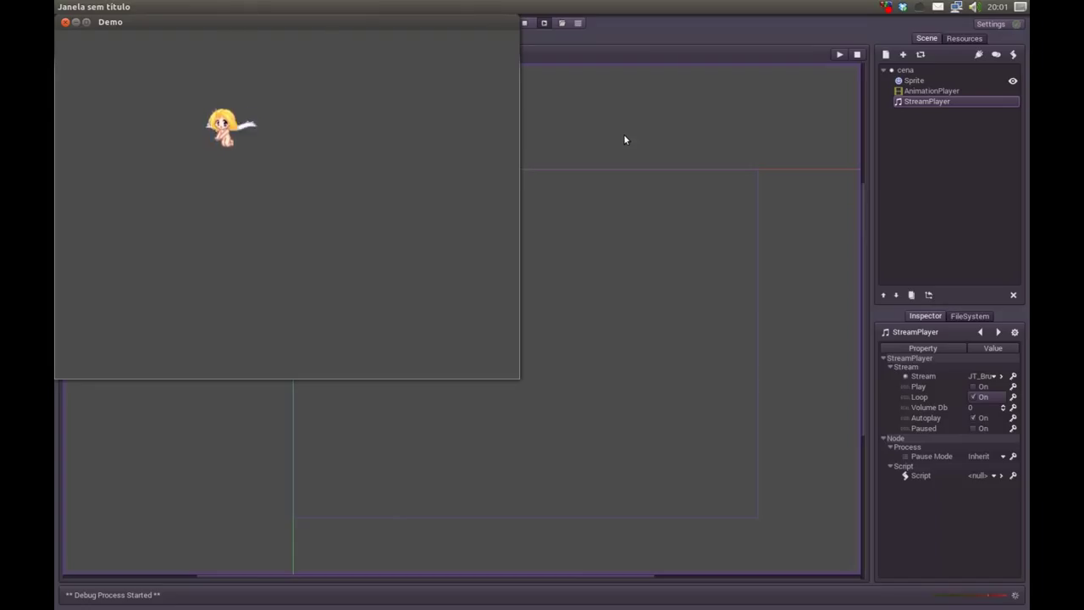
Step: Move the running Demo window to the centre, close it, and dismiss the process-exited alert
drag(352, 34, 482, 113)
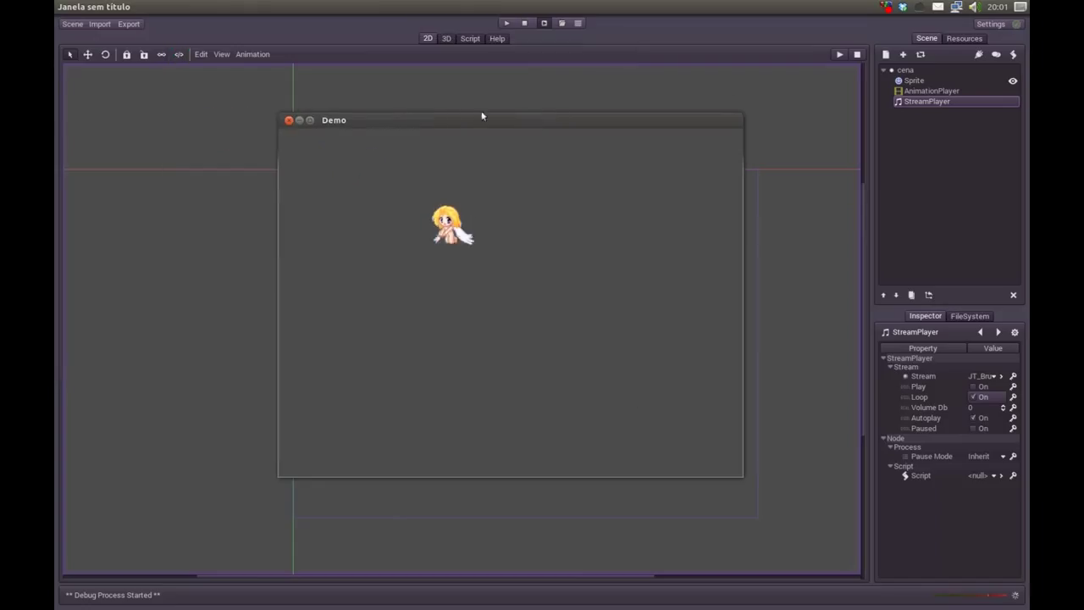
click(288, 119)
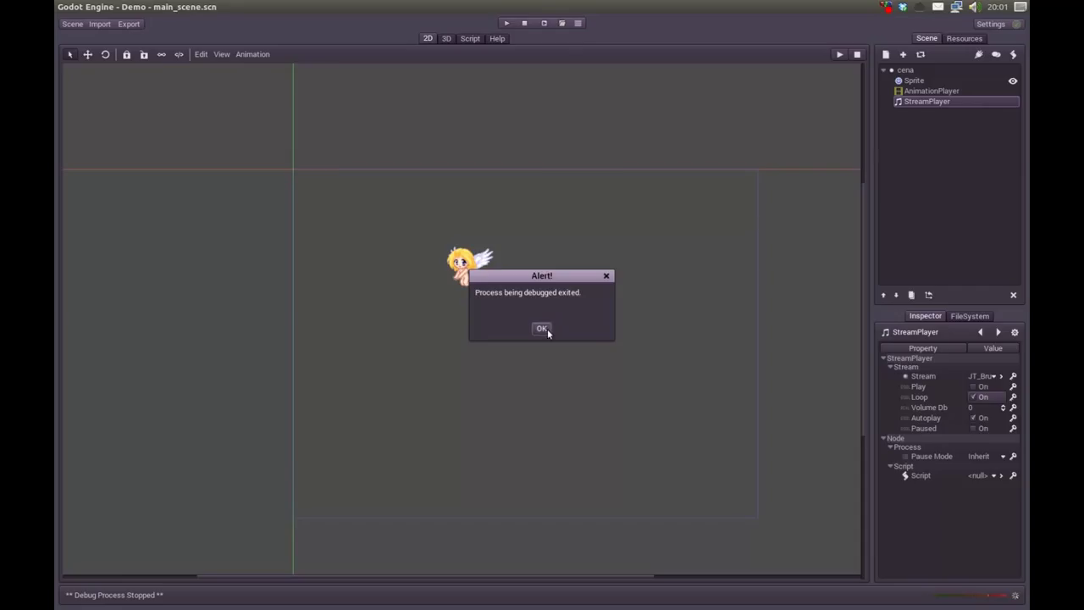
click(542, 328)
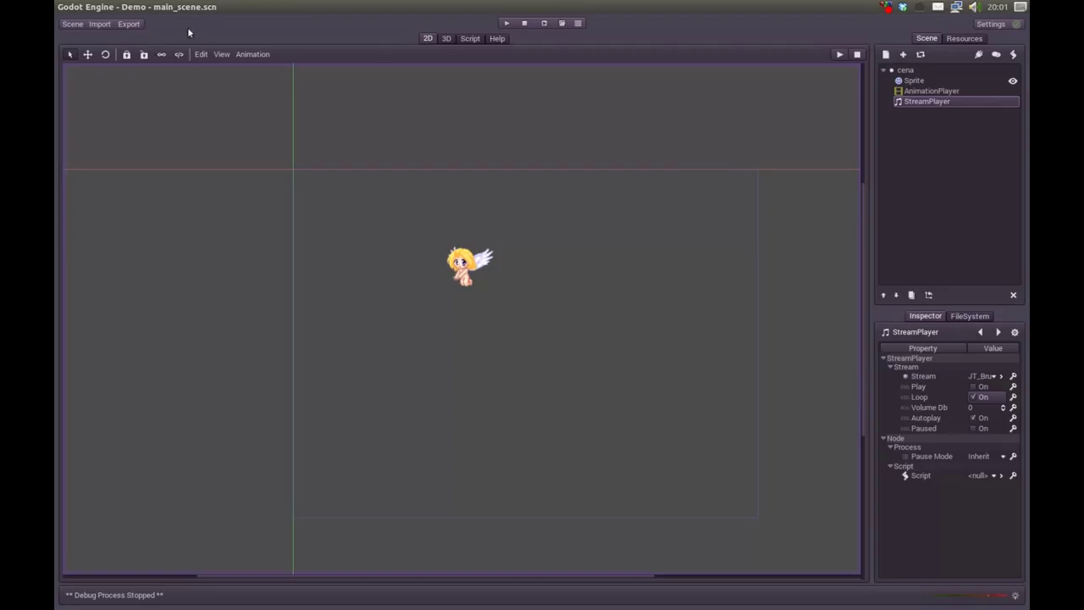
Step: Open Project Export Settings, browse the platforms, and select Windows Desktop
click(130, 25)
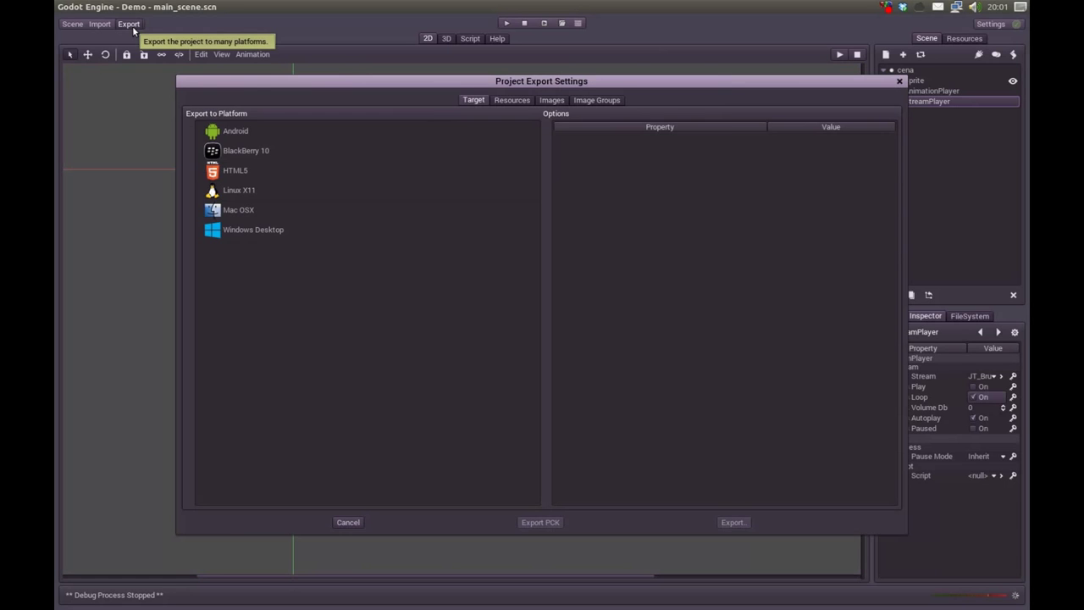
drag(332, 84, 349, 79)
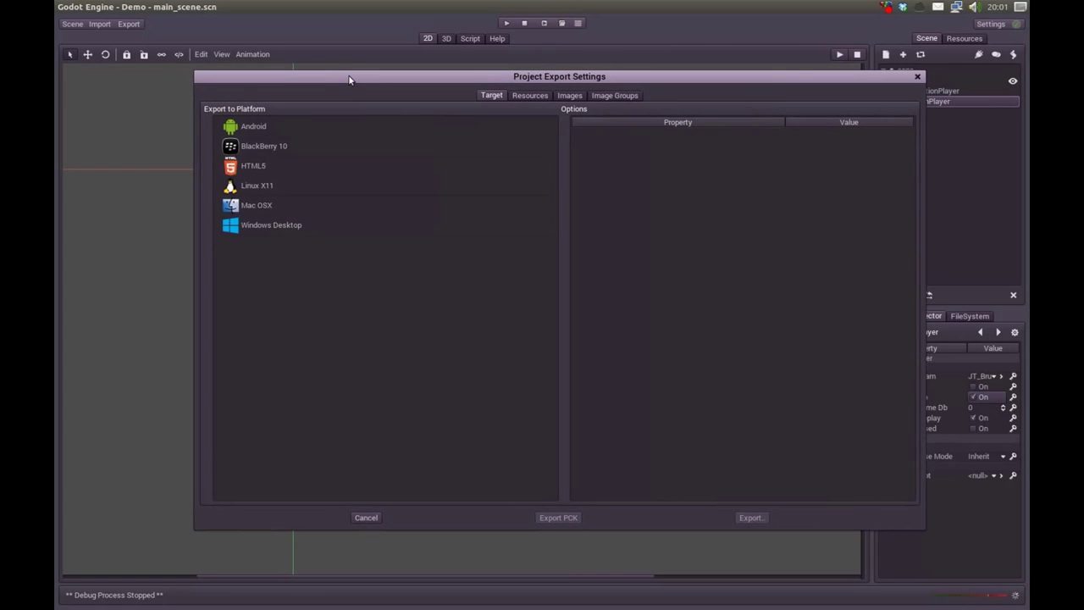
click(255, 132)
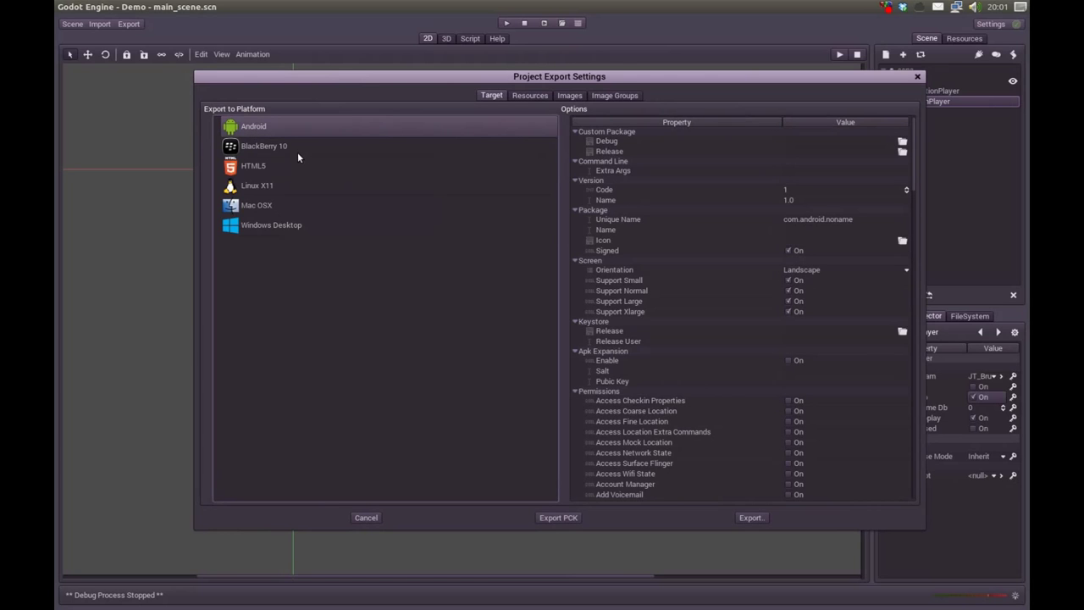
click(259, 148)
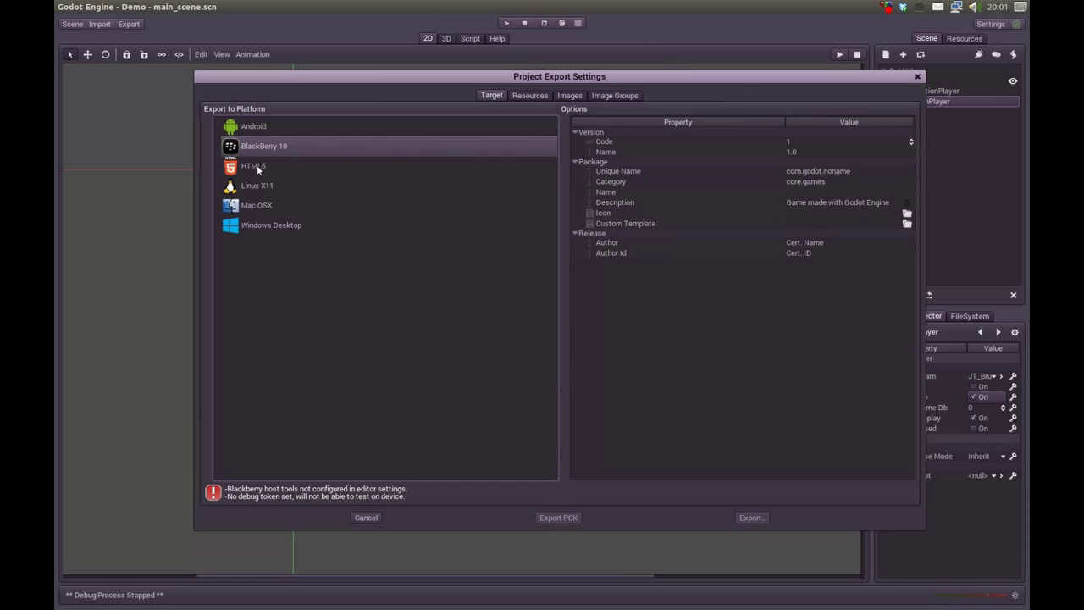
click(258, 168)
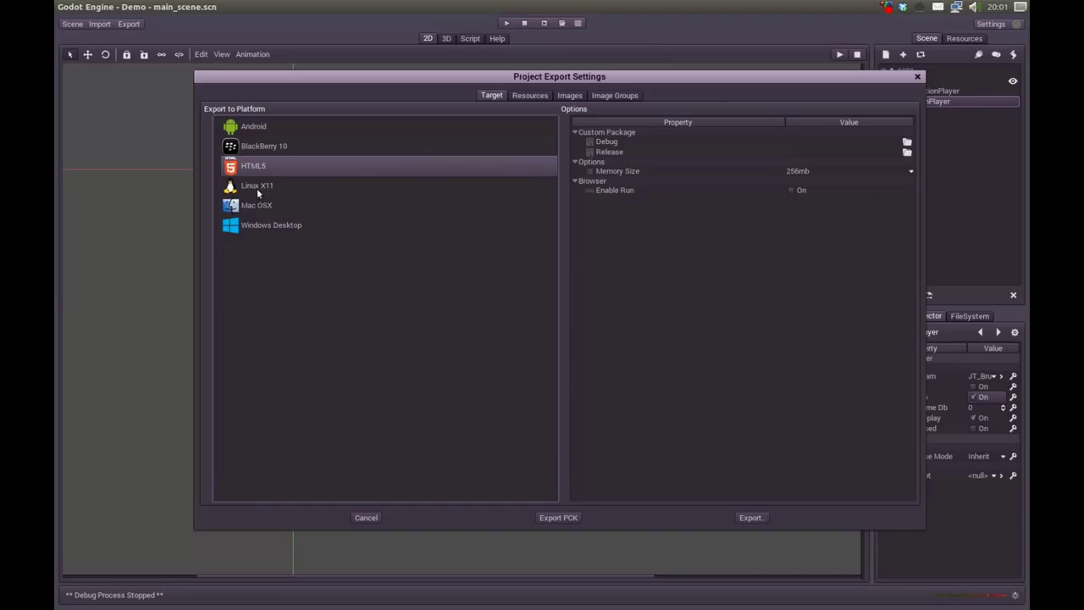
click(258, 191)
click(263, 210)
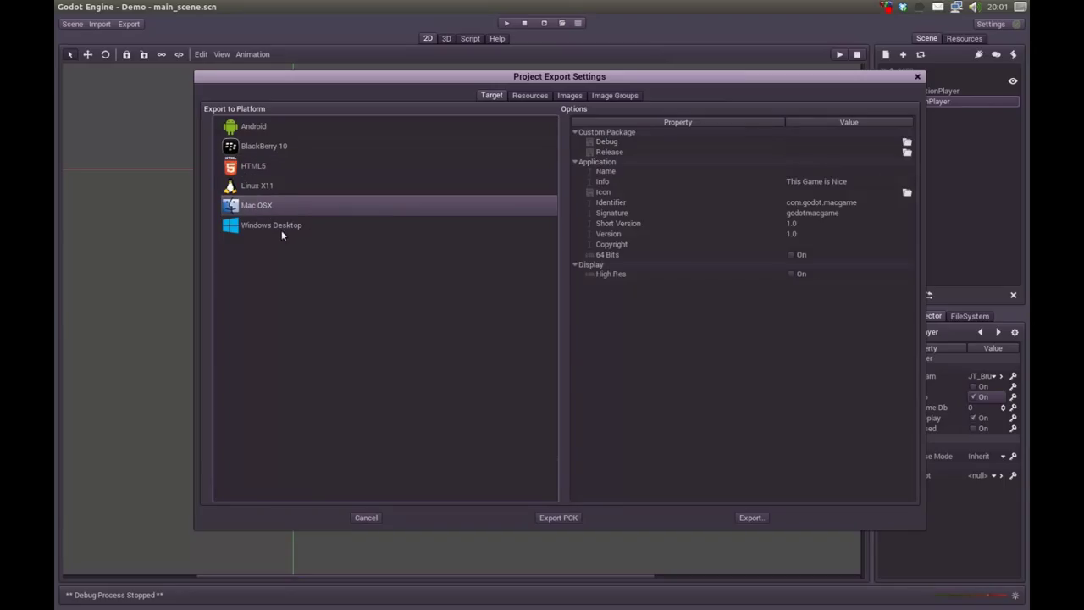
click(282, 228)
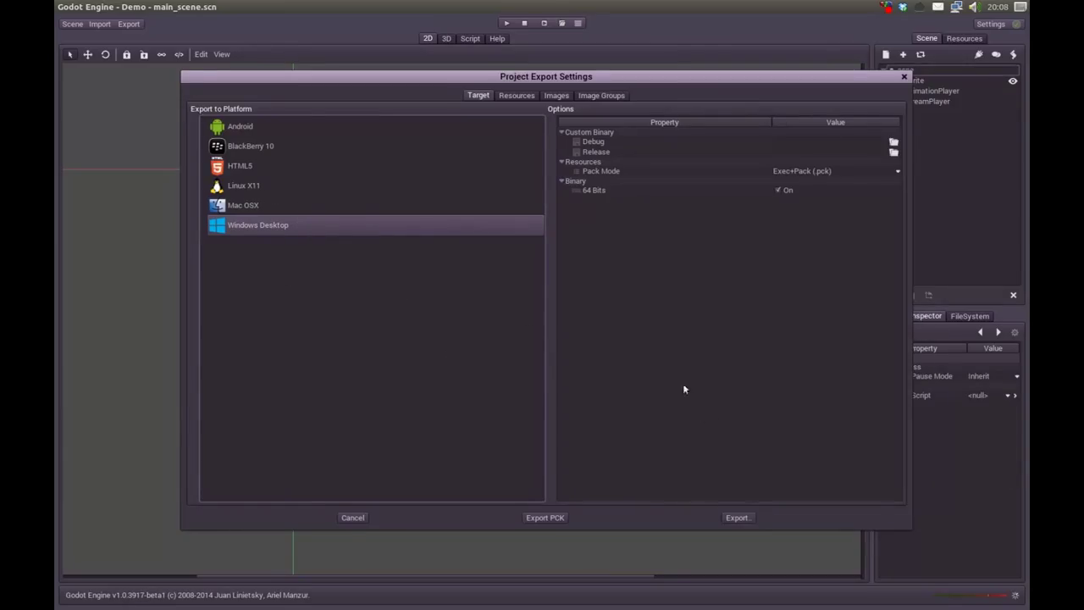
Step: Export the Windows build as demo.exe into a new executaveis folder under godot
click(730, 517)
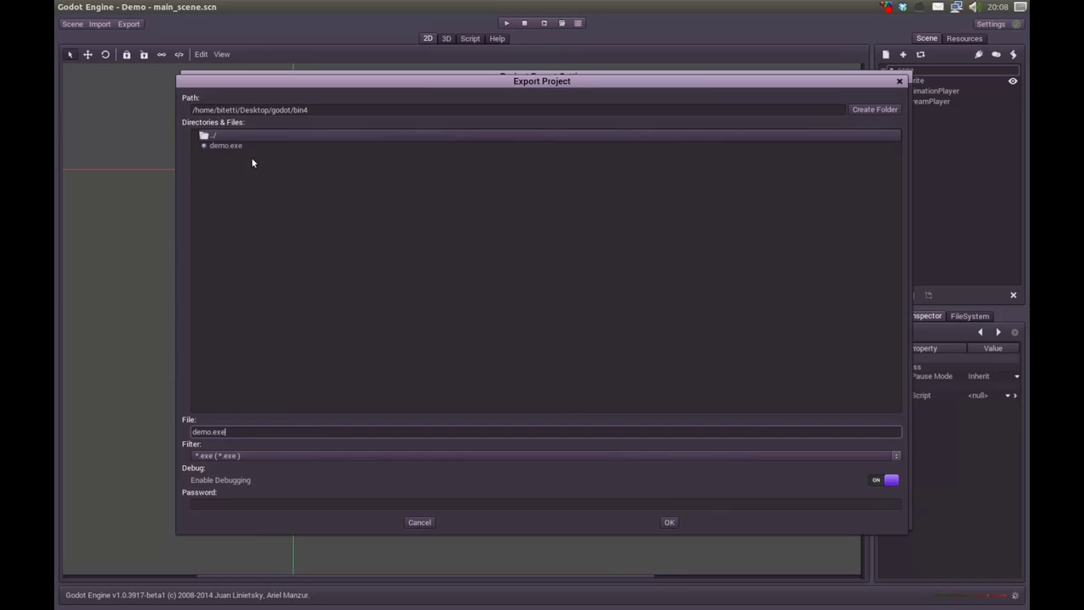
double_click(214, 136)
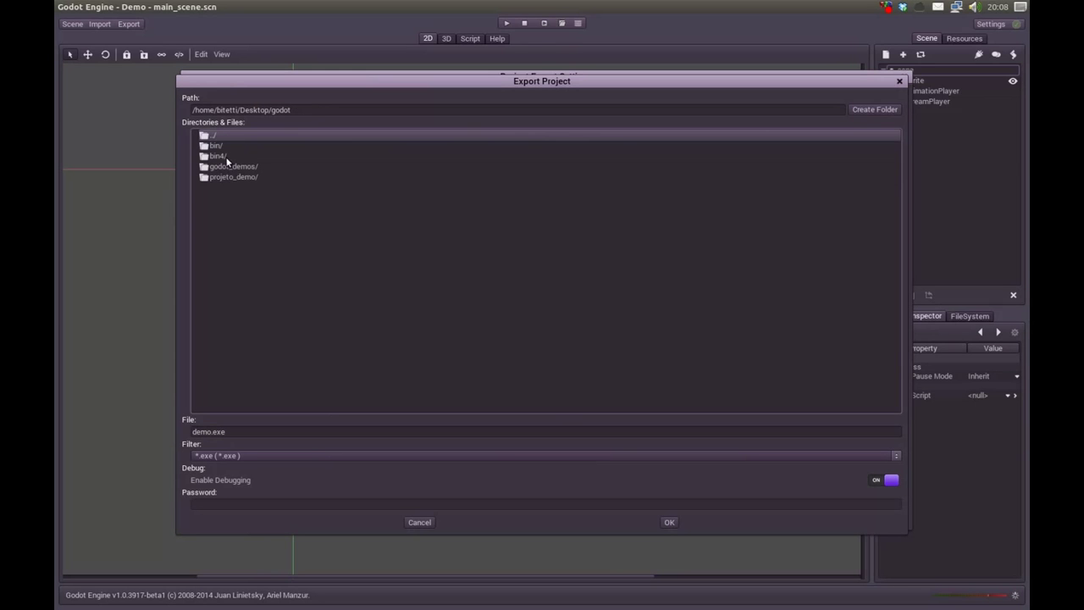
click(870, 112)
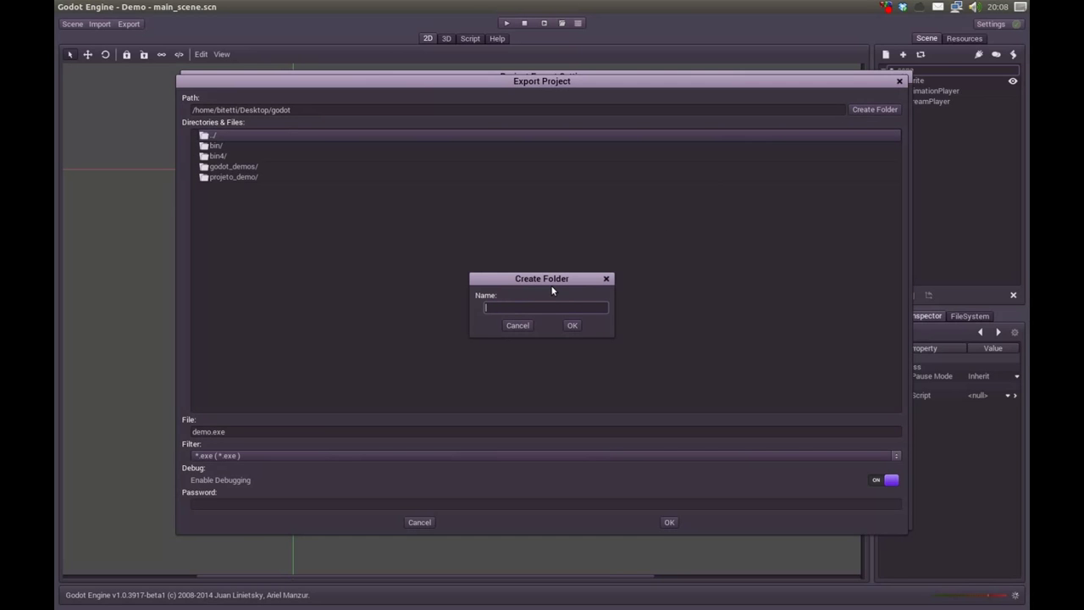
text(executaveis)
key(Return)
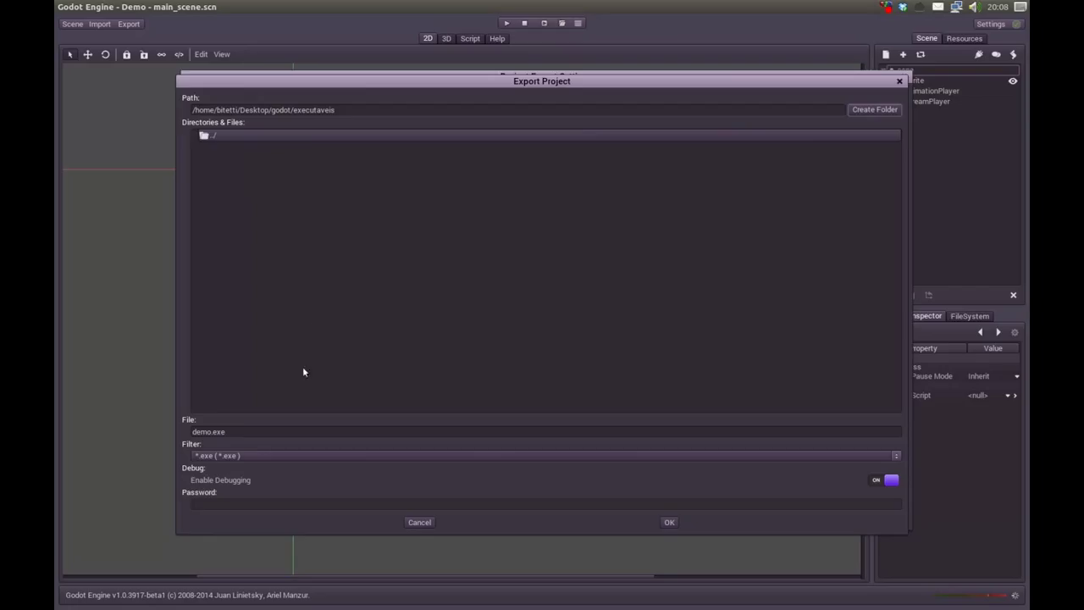
text(demo.exe)
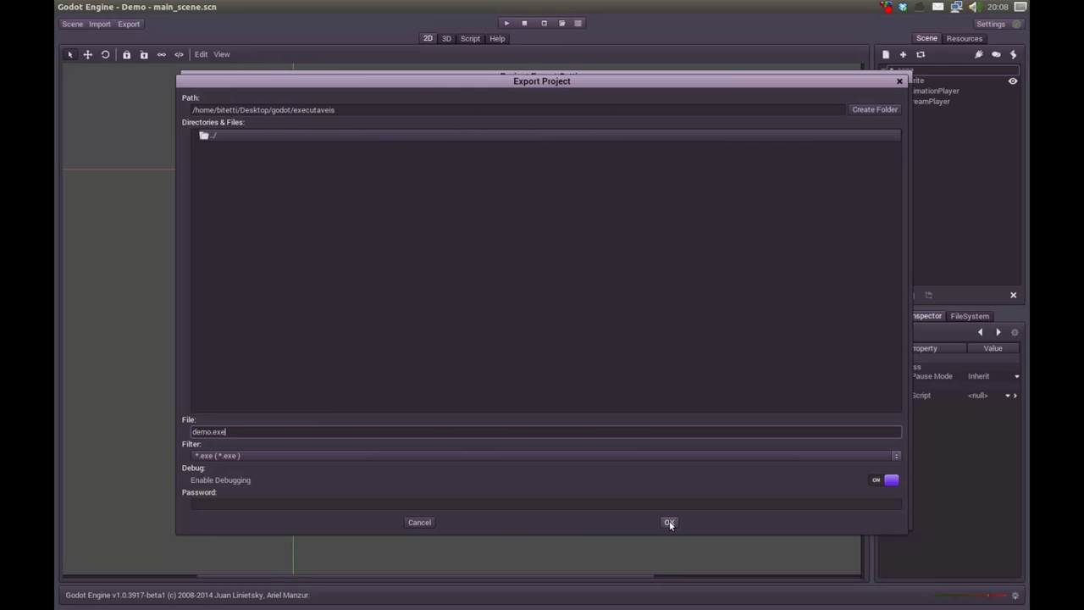
click(669, 522)
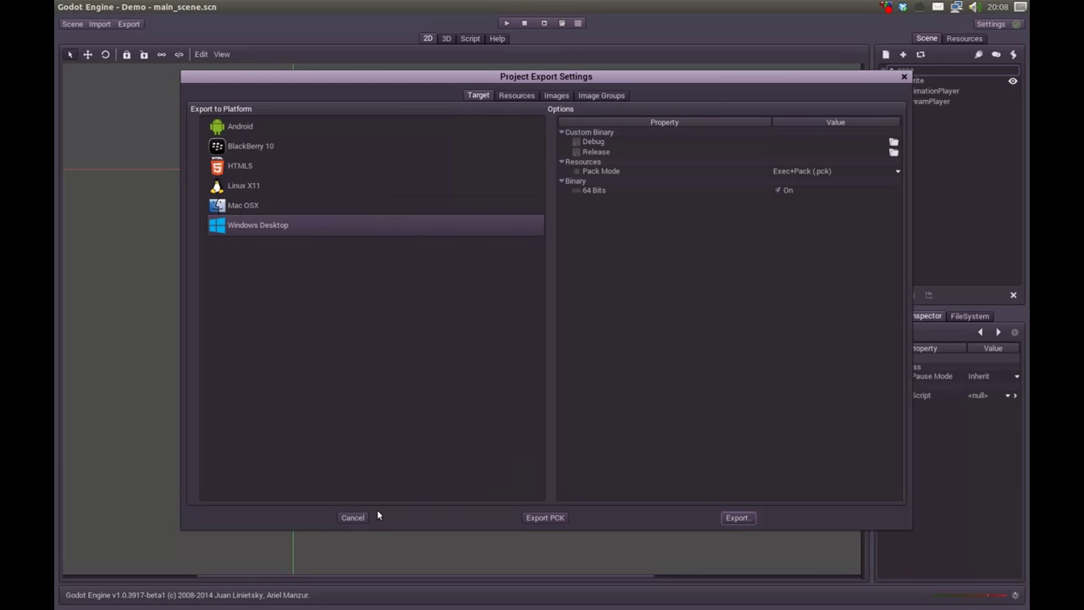
click(359, 516)
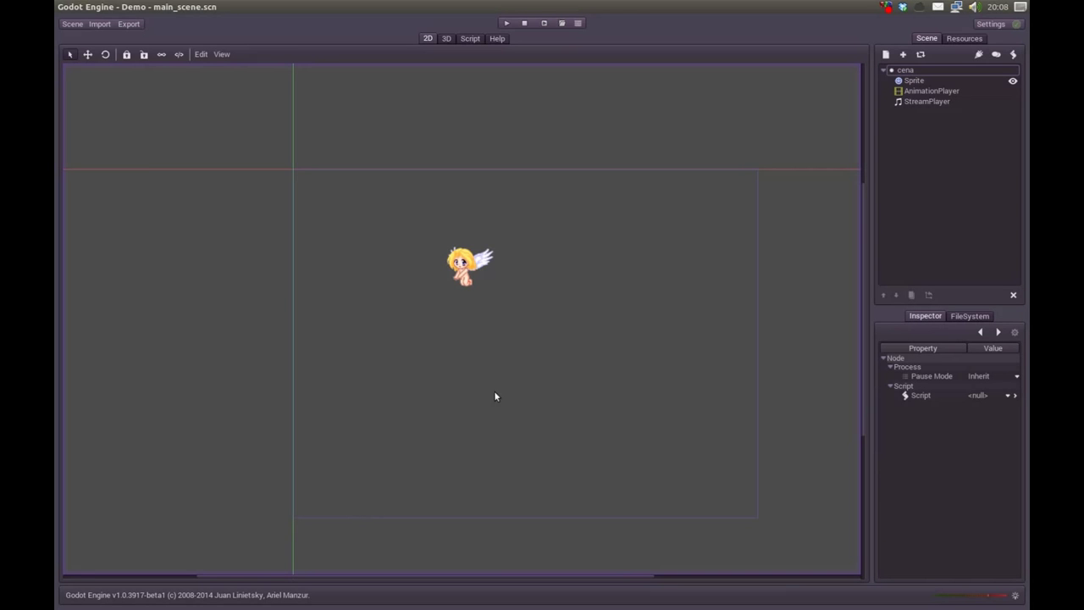
key(alt+Tab)
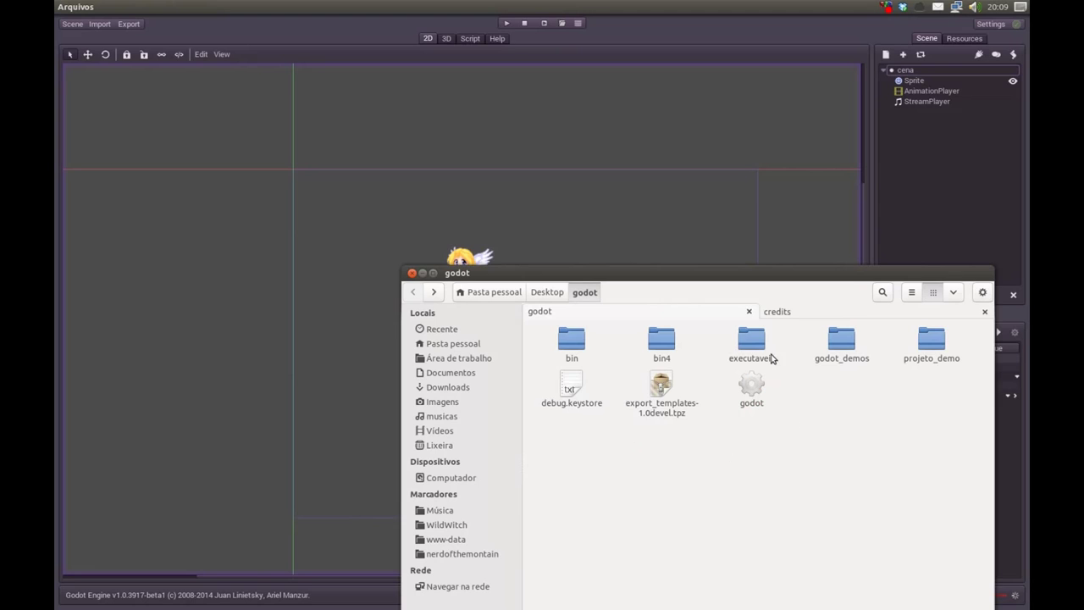
double_click(762, 356)
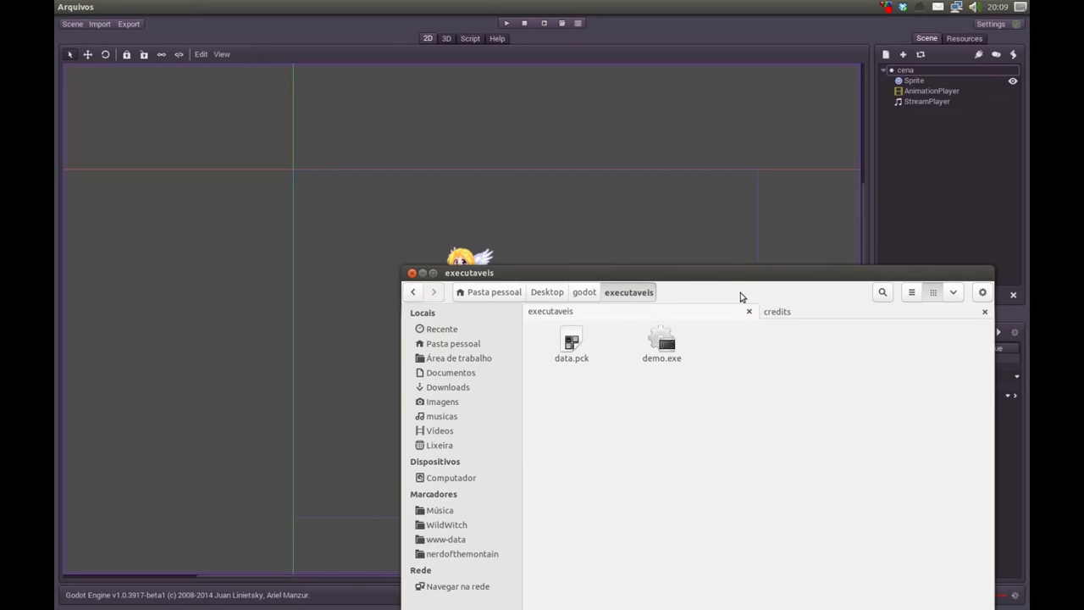
drag(740, 292, 749, 195)
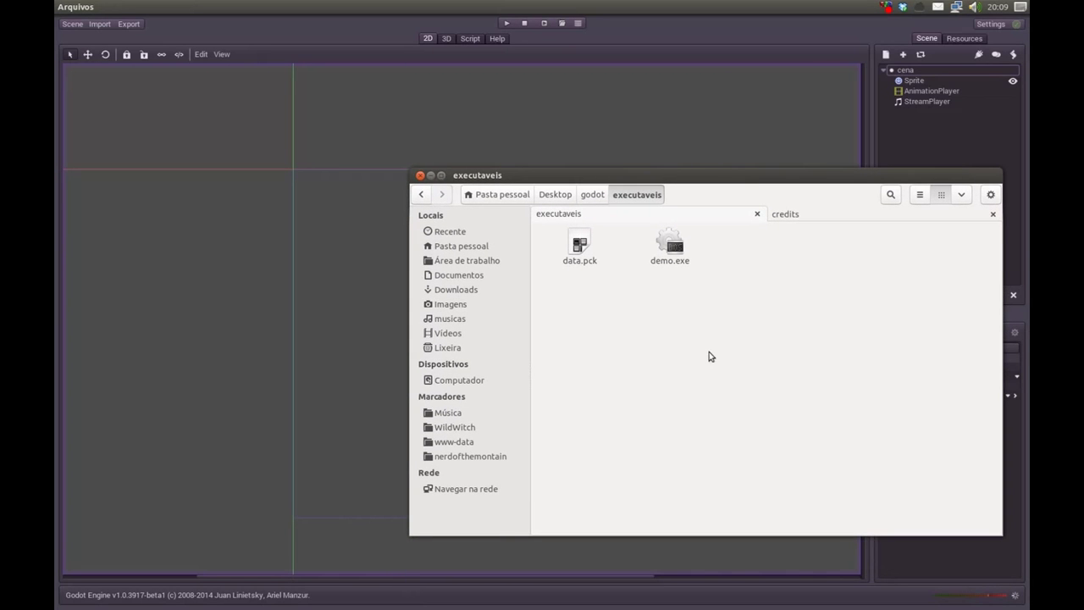
right_click(669, 254)
mouse_move(690, 278)
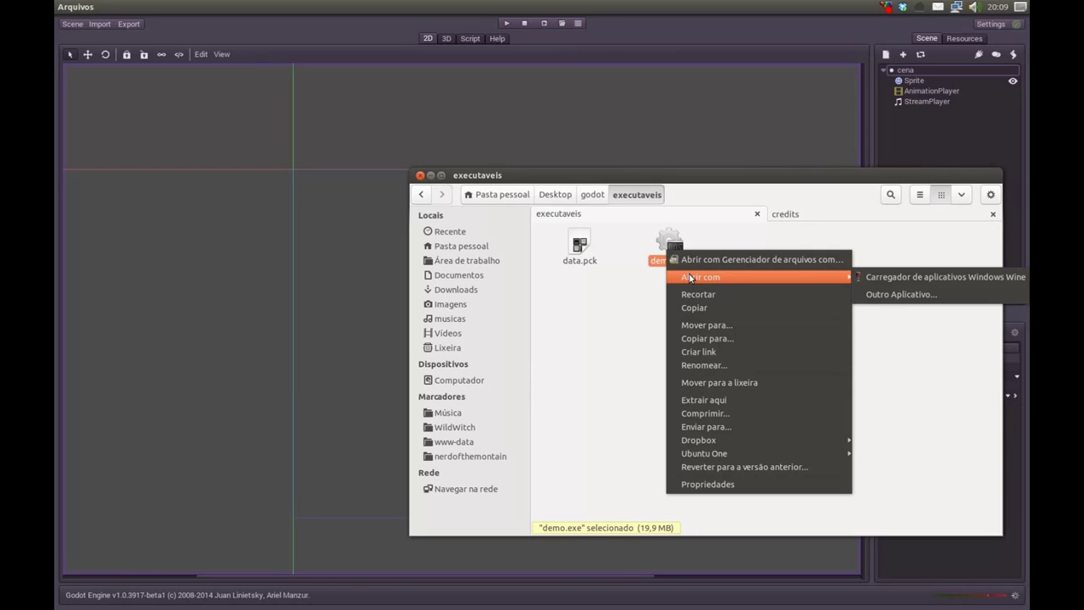
click(911, 277)
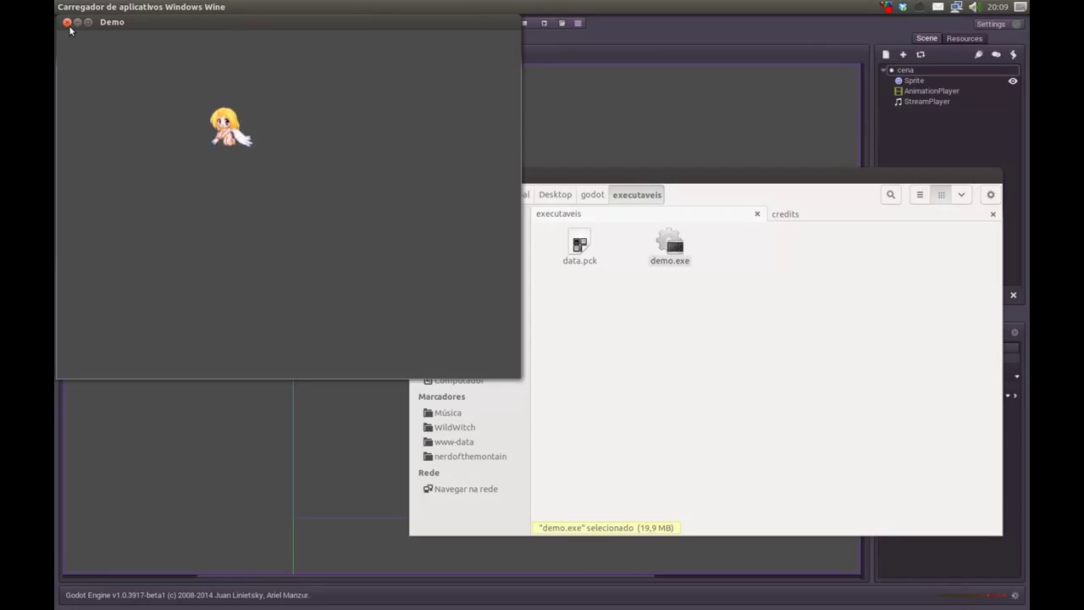
click(69, 25)
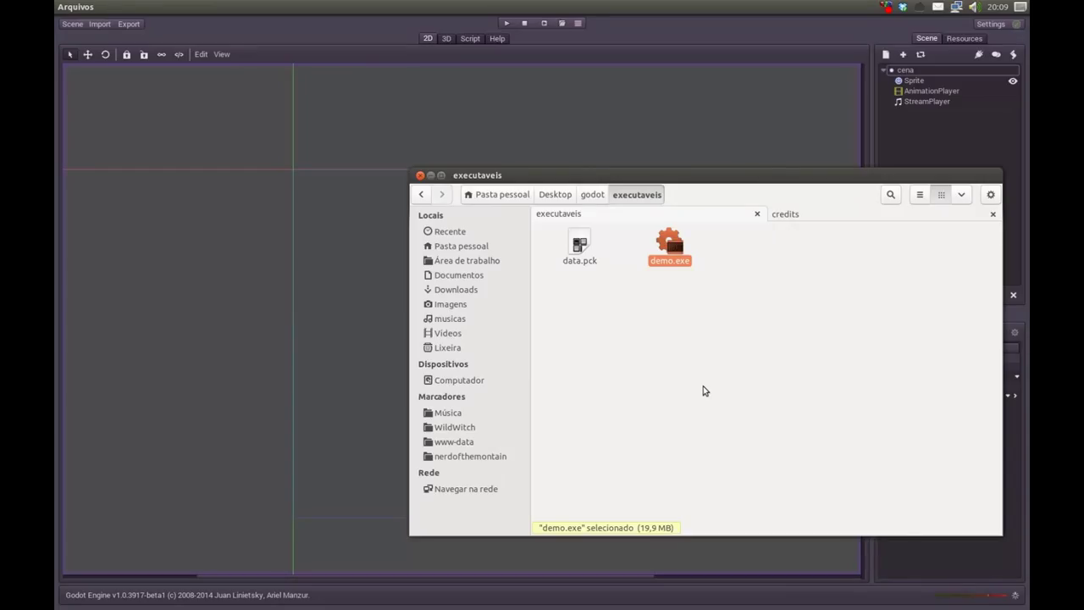
click(902, 148)
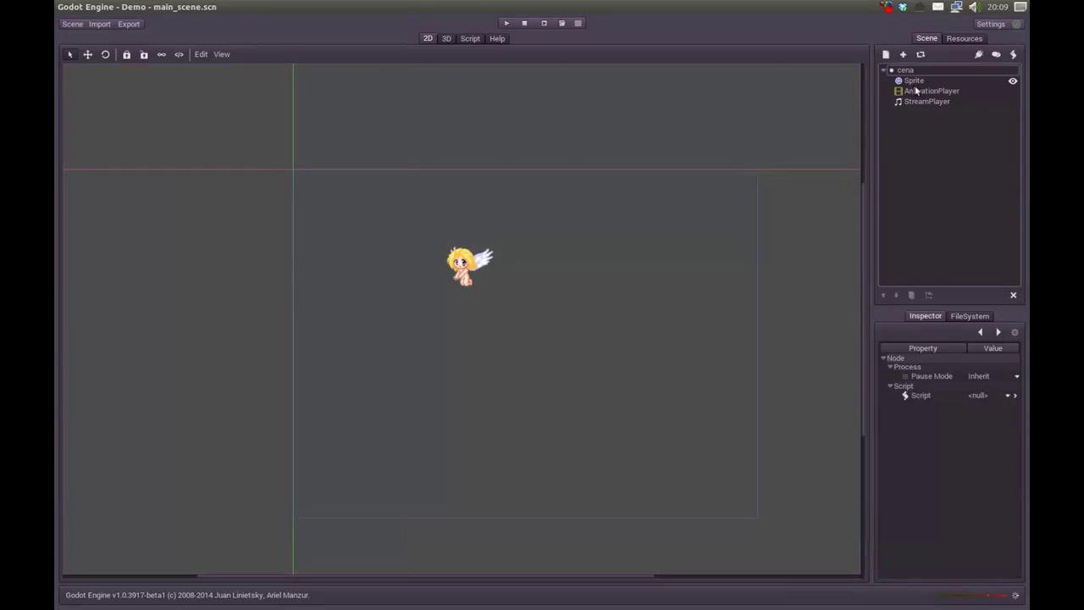